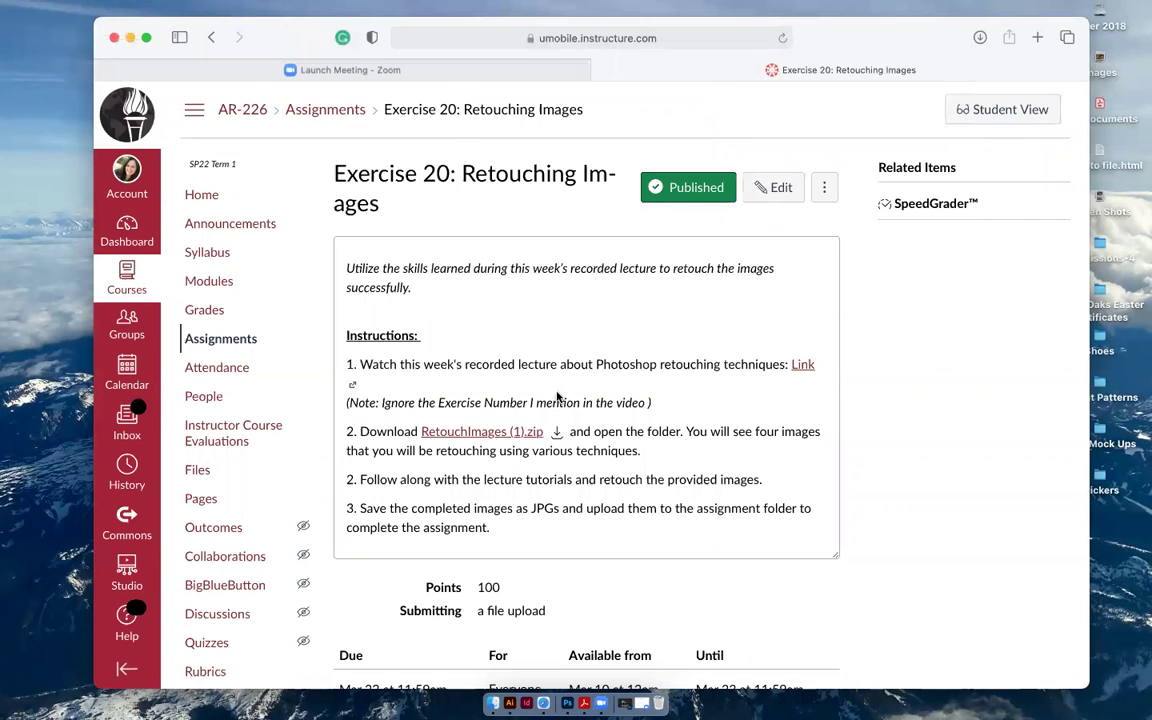
Step: Download RetouchImages (1).zip from the Exercise 20 assignment page and open the downloaded RetouchImages folder
left_click(437, 440)
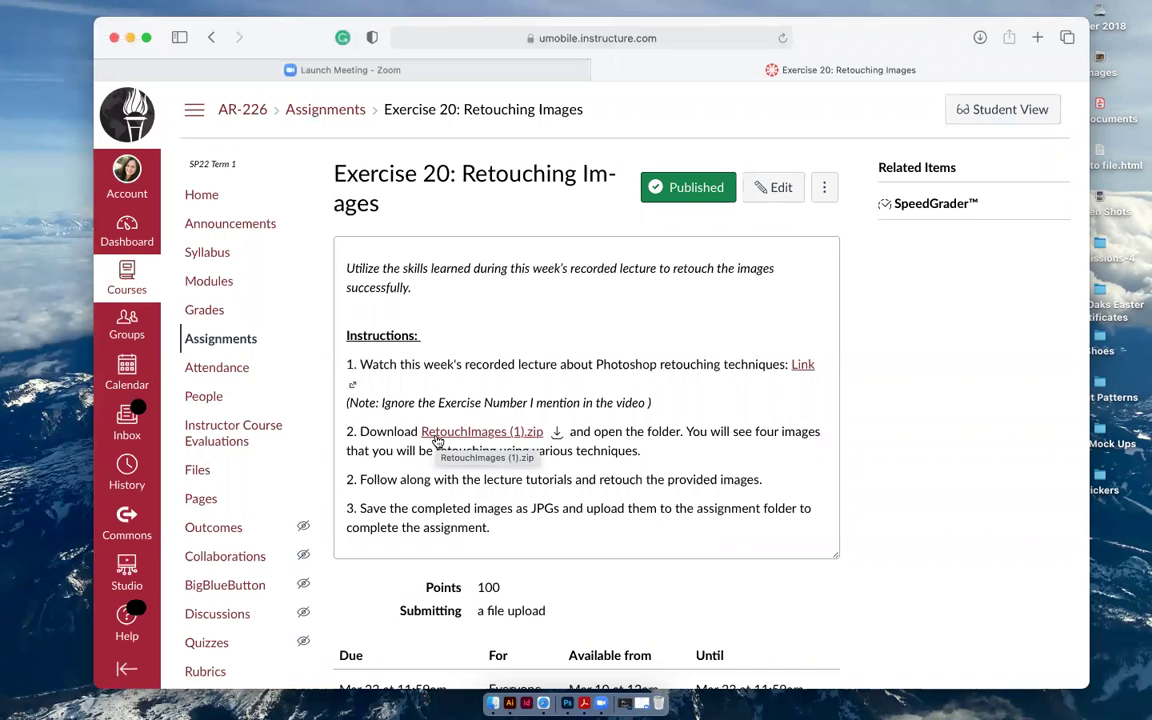
left_click(491, 433)
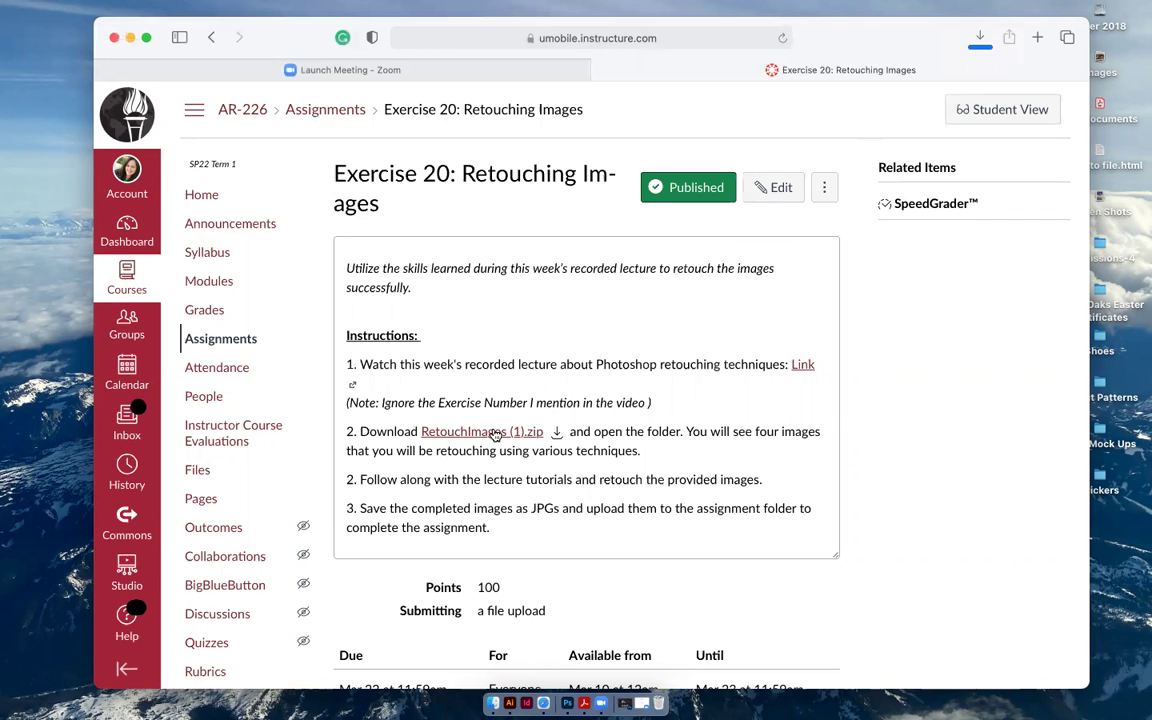
left_click(980, 38)
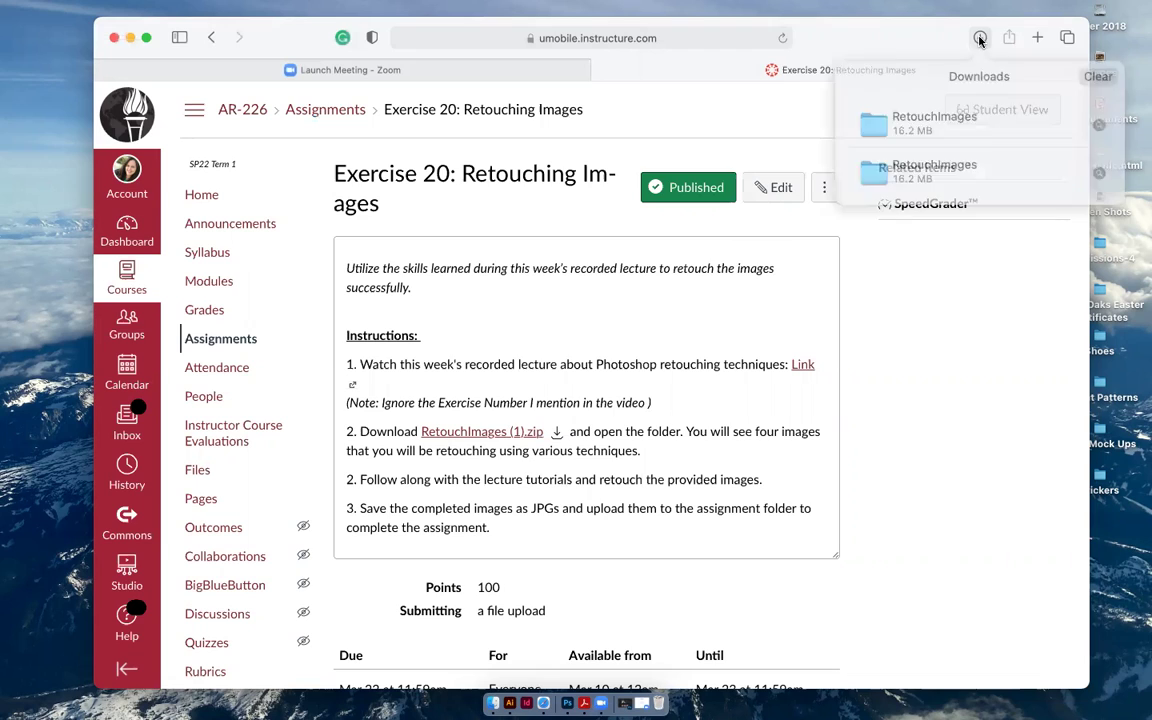
double_click(893, 119)
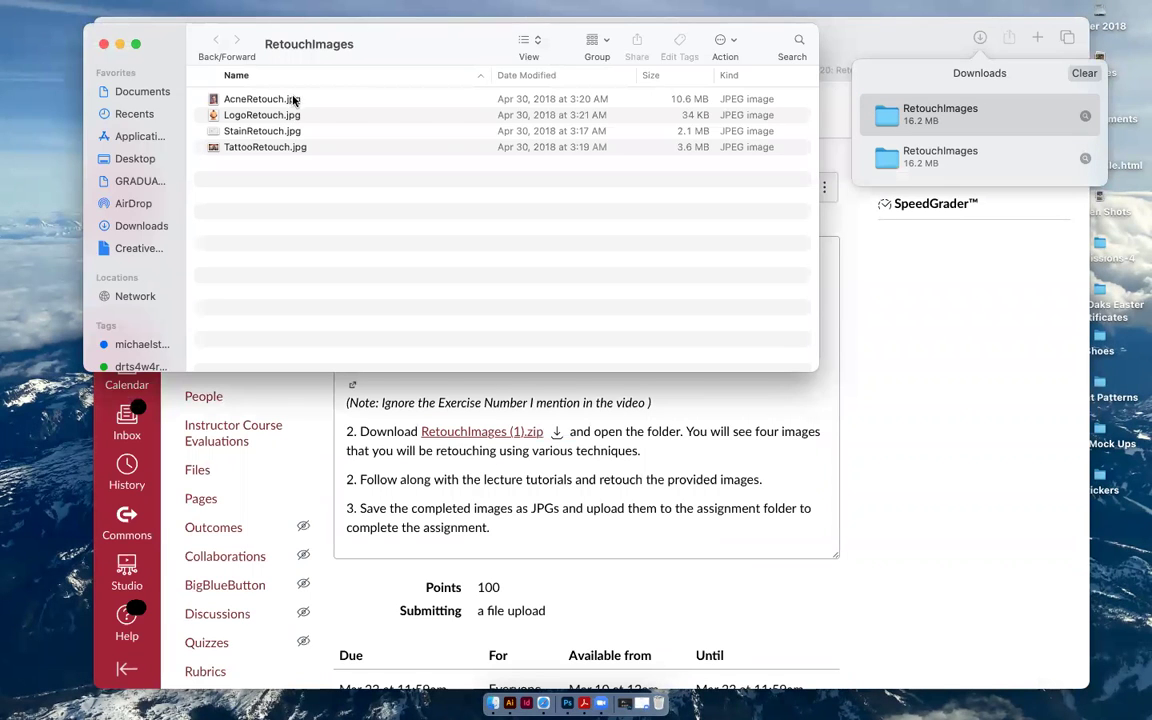
Step: Open all four JPEGs from the RetouchImages folder in Adobe Photoshop 2021 and enlarge its window to fill the screen
left_click(279, 100)
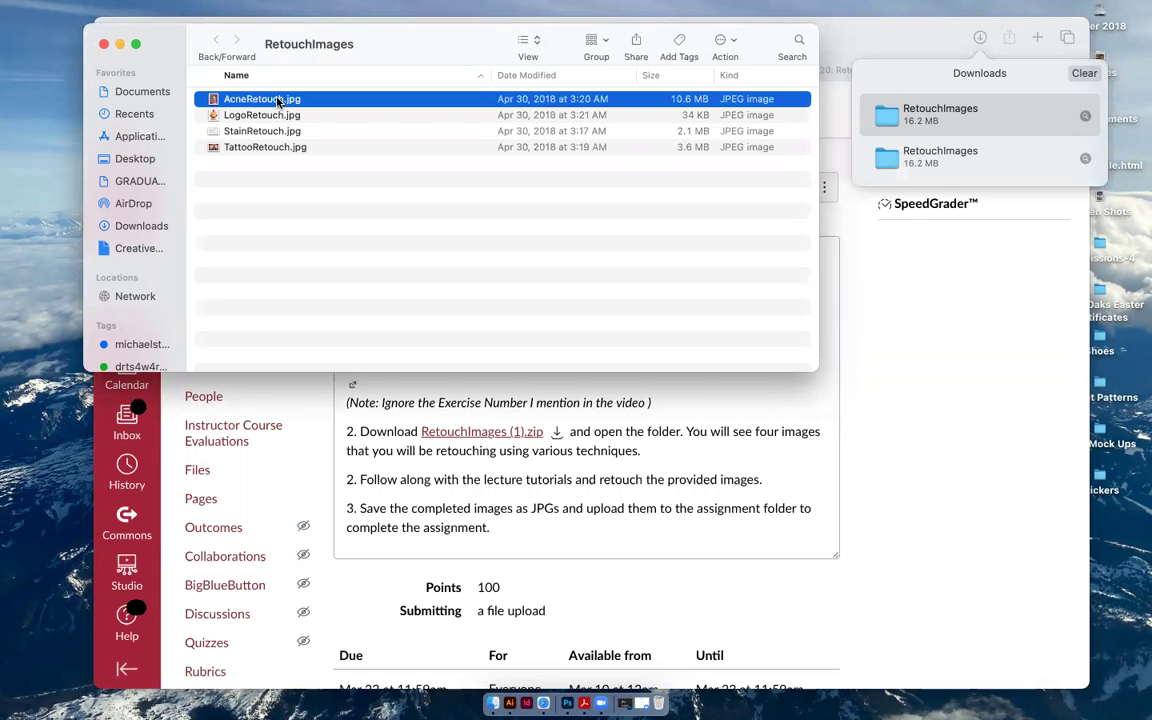
left_click_drag(279, 100, 225, 92)
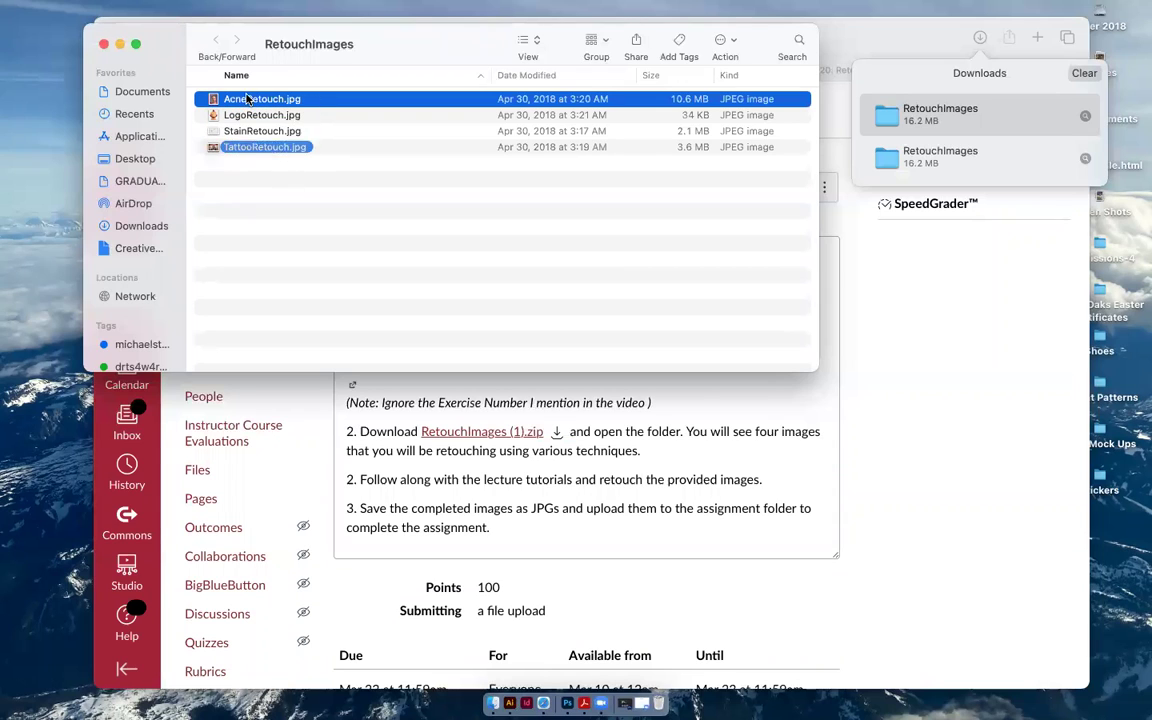
left_click(248, 117, "shift")
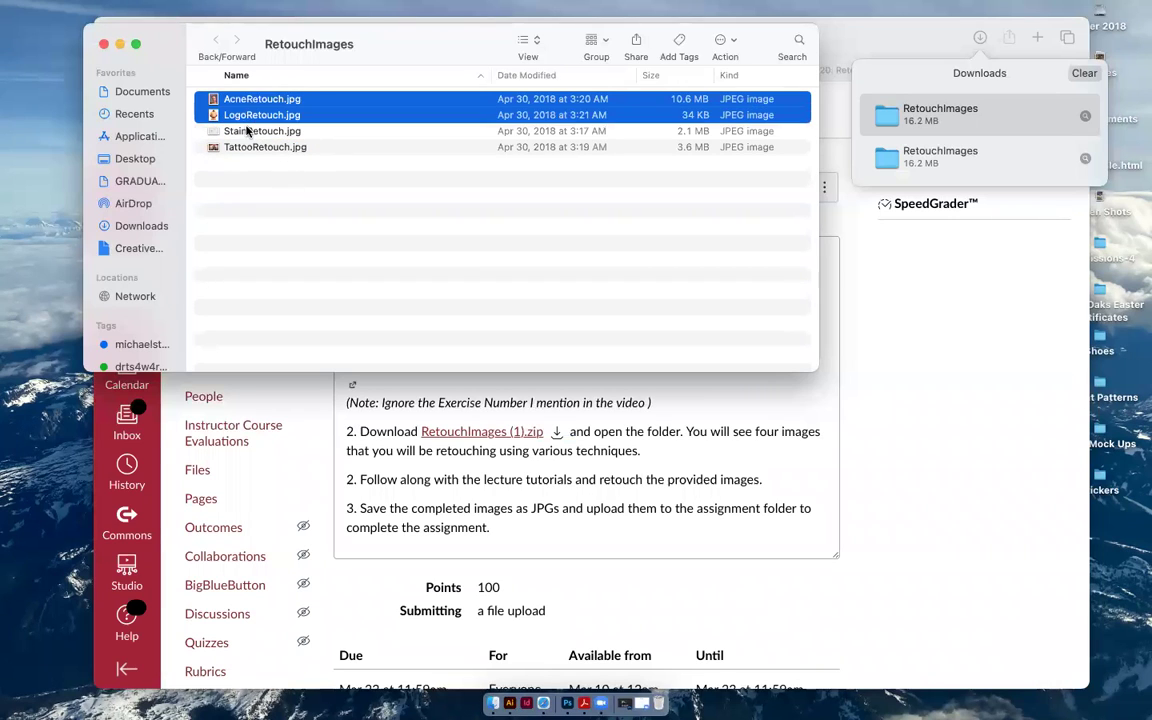
left_click(248, 130, "shift")
left_click(248, 147, "shift")
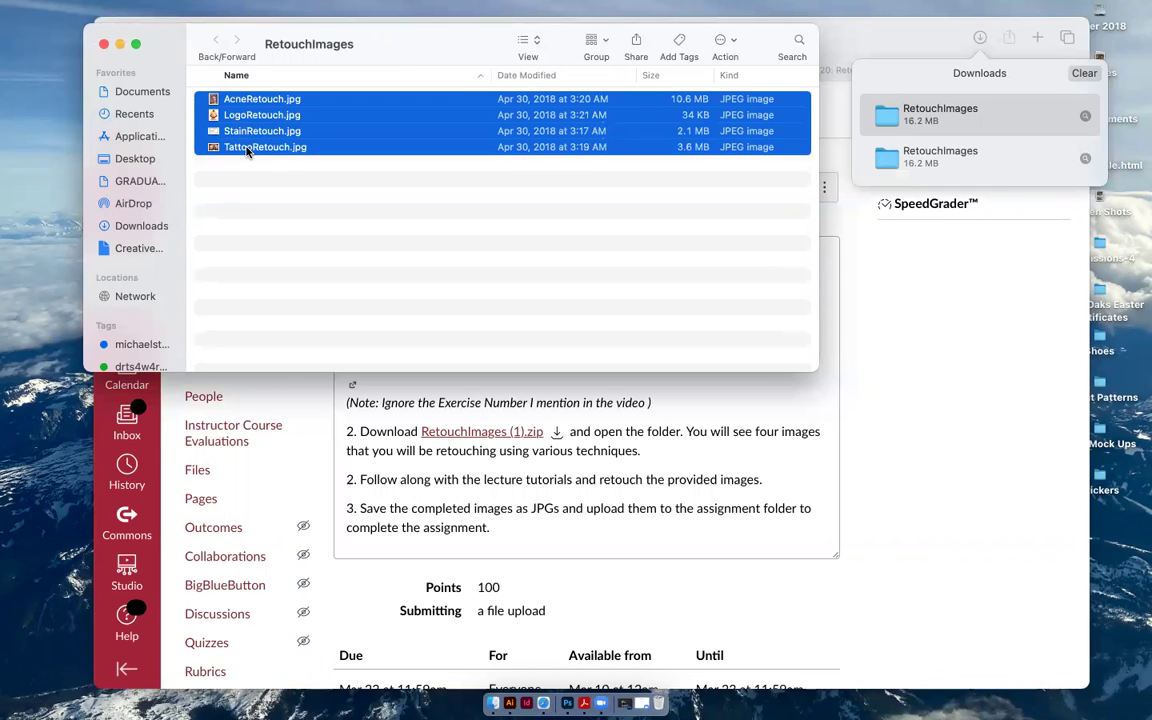
right_click(342, 121)
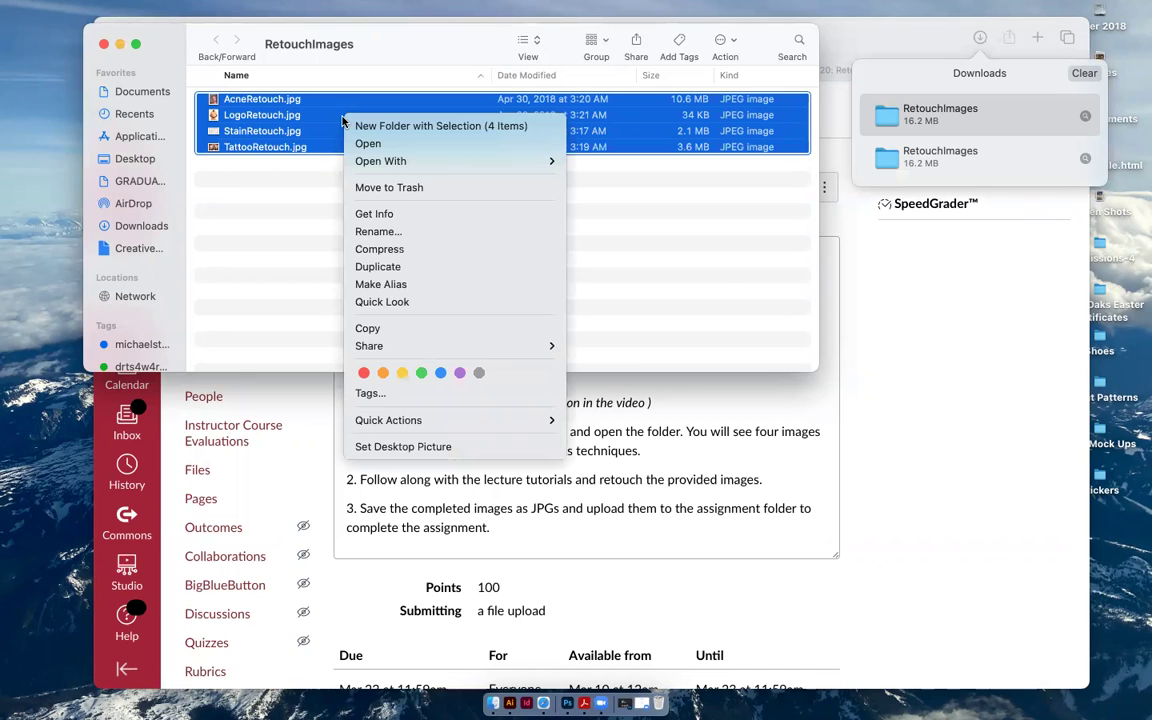
mouse_move(374, 163)
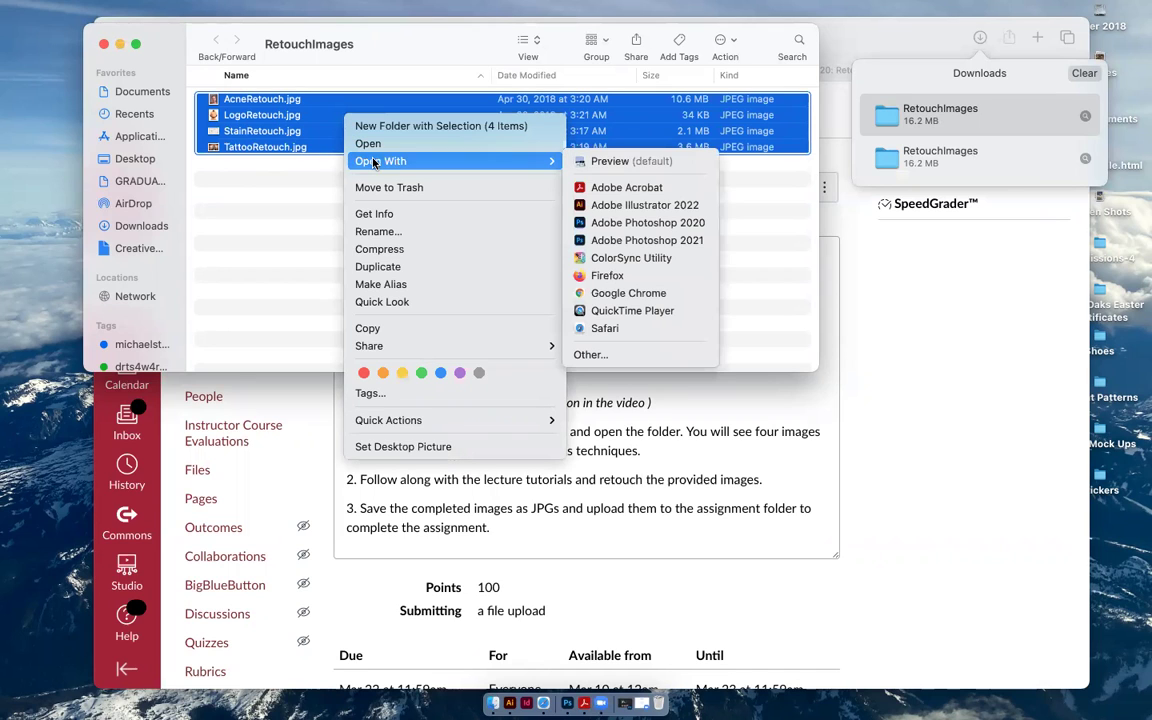
left_click(605, 242)
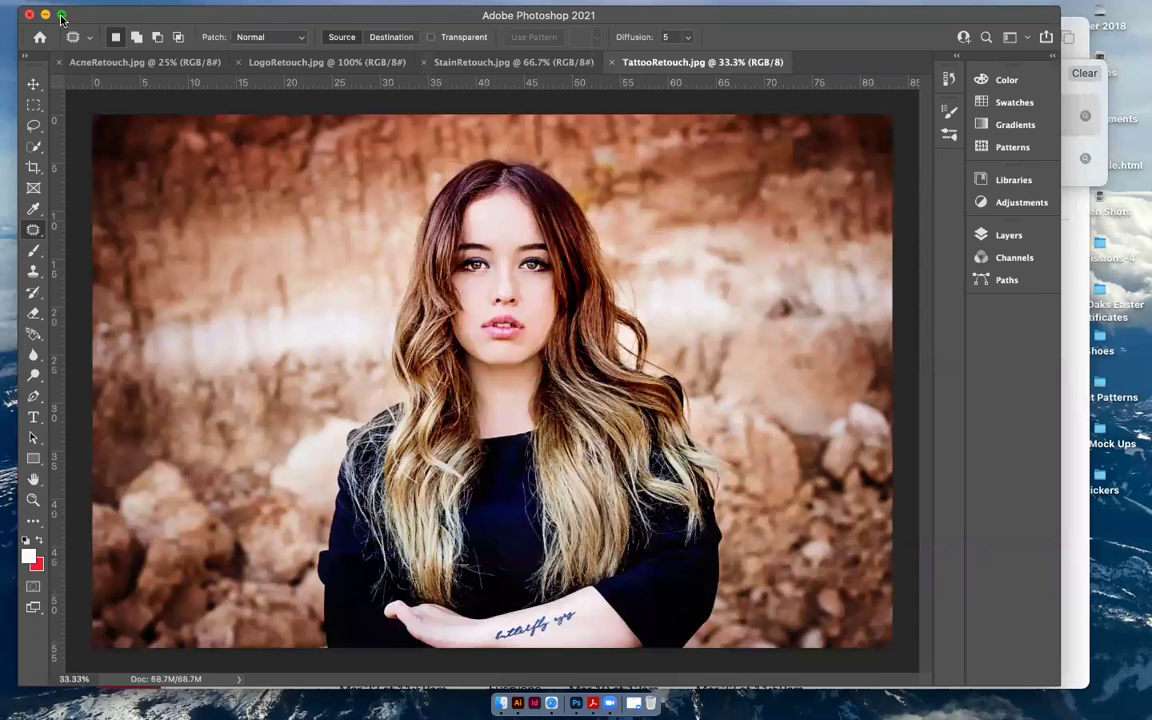
left_click(61, 15)
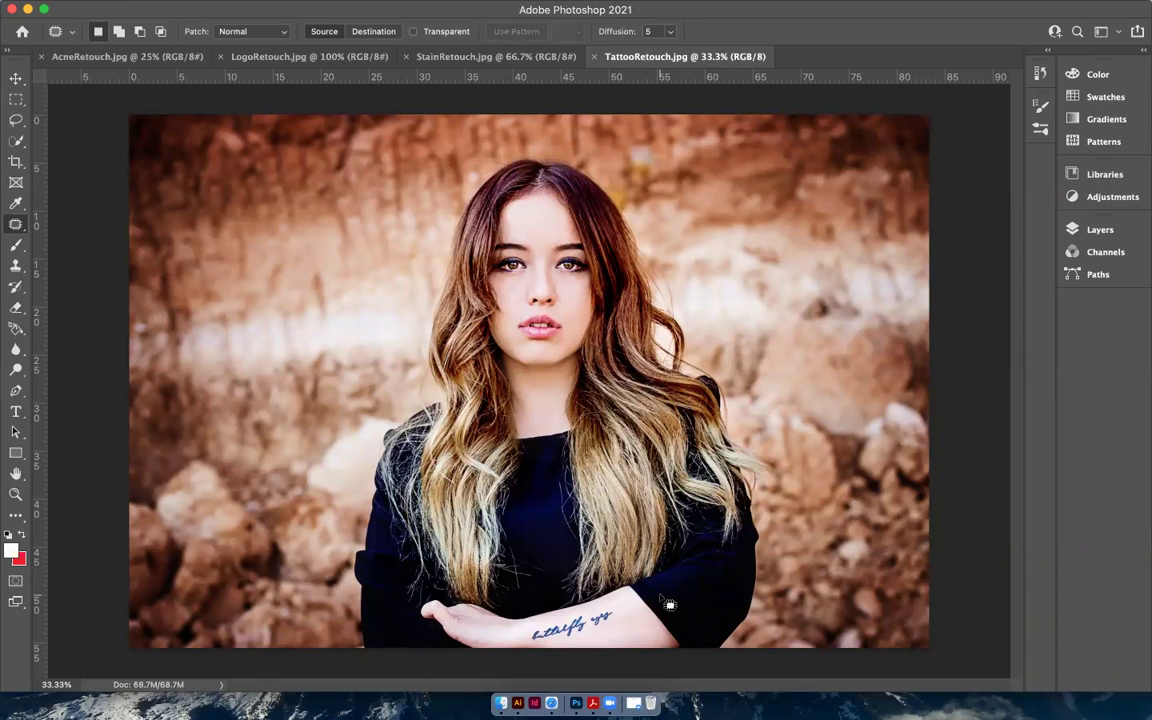
Step: Remove the word "butterfly" from the forearm tattoo in TattooRetouch.jpg by patching it with clear skin from the same arm, and deselect
left_click(16, 79)
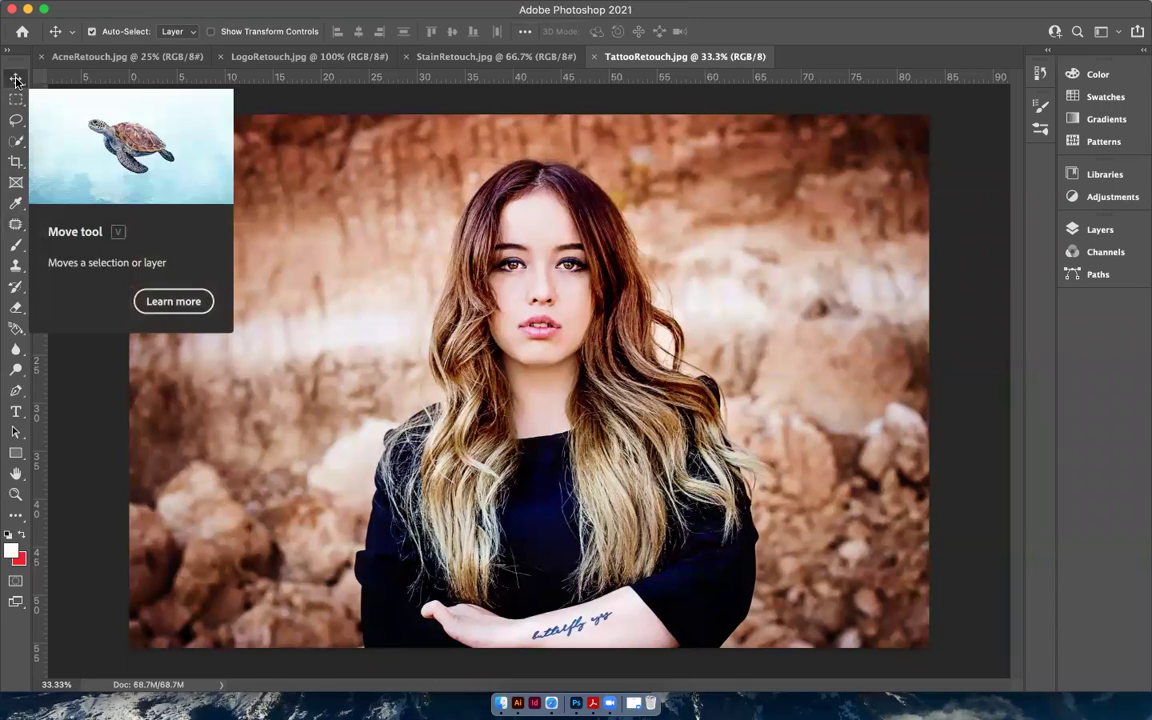
key("super+plus")
key("super+plus")
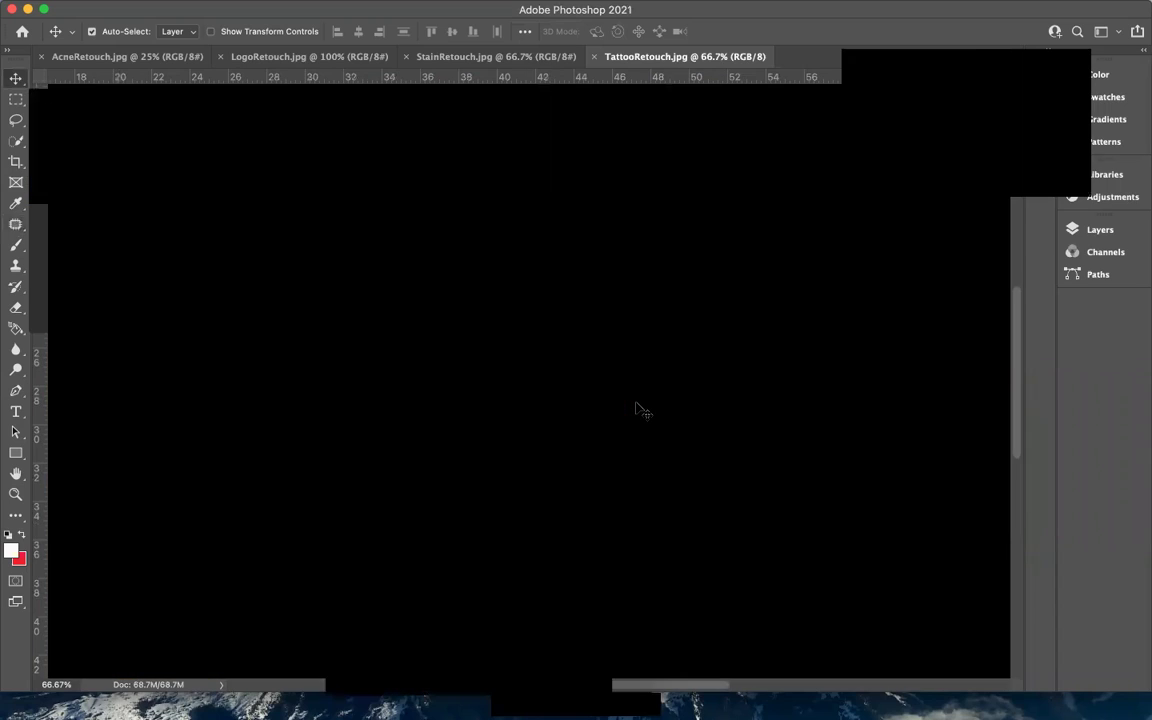
key("super+plus")
left_click(16, 474)
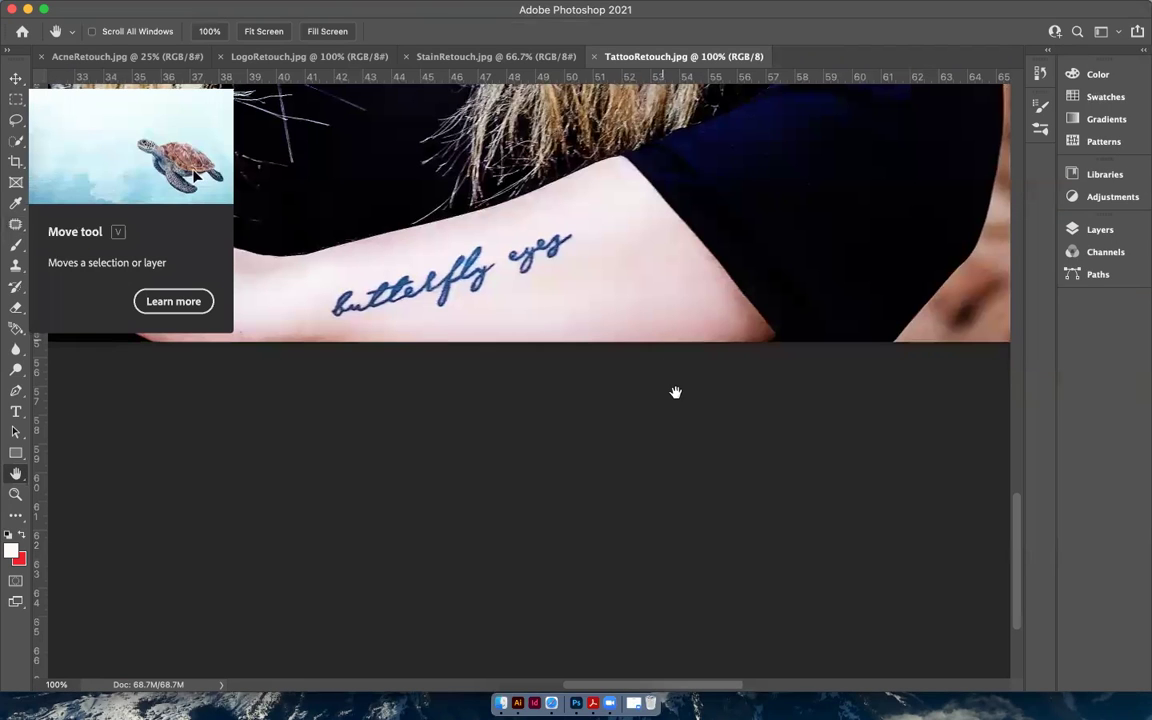
left_click_drag(660, 338, 676, 393)
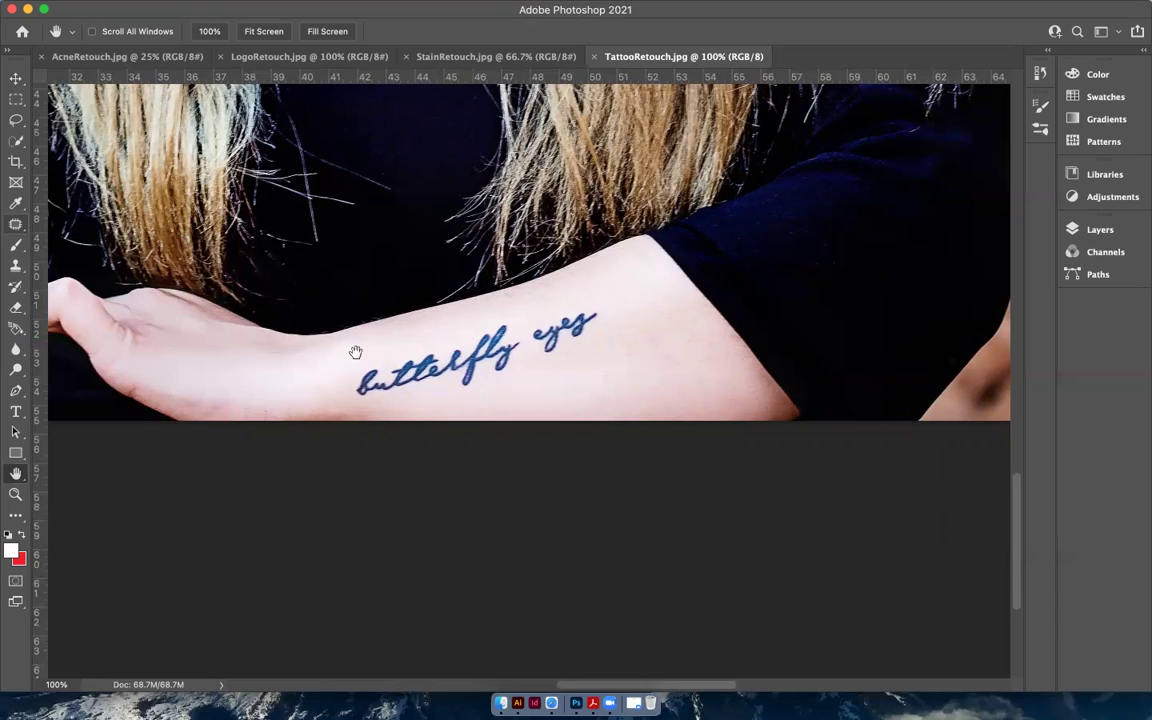
left_click(16, 226)
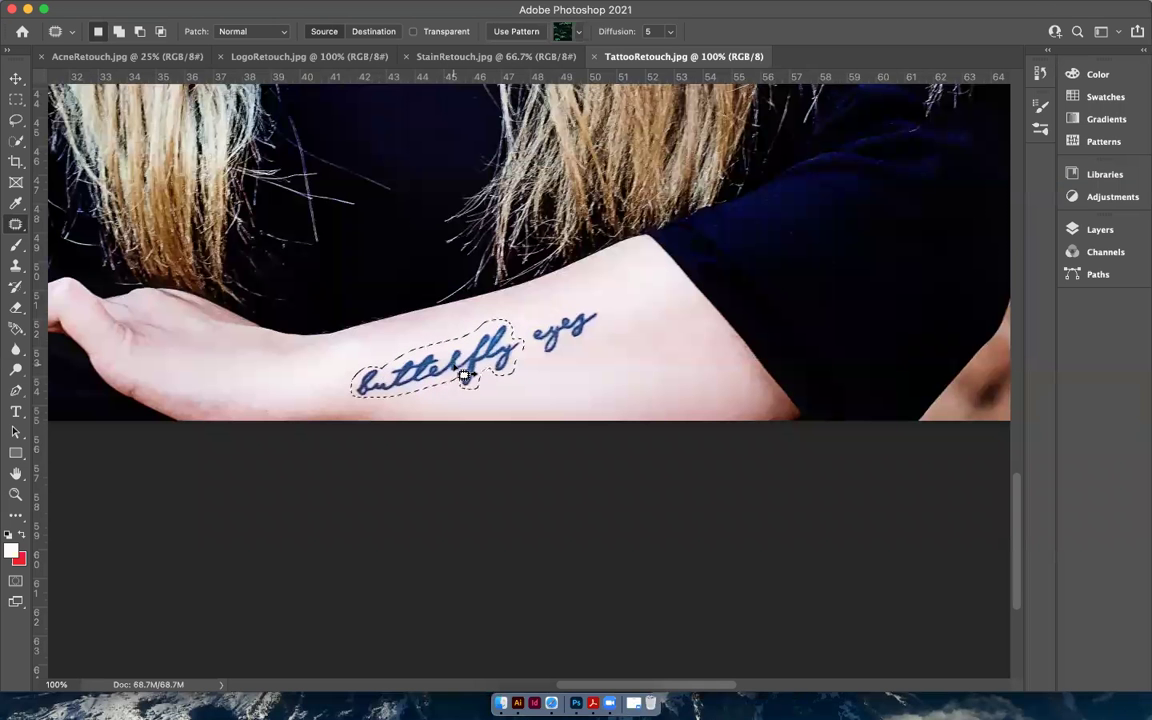
left_click_drag(468, 367, 613, 375)
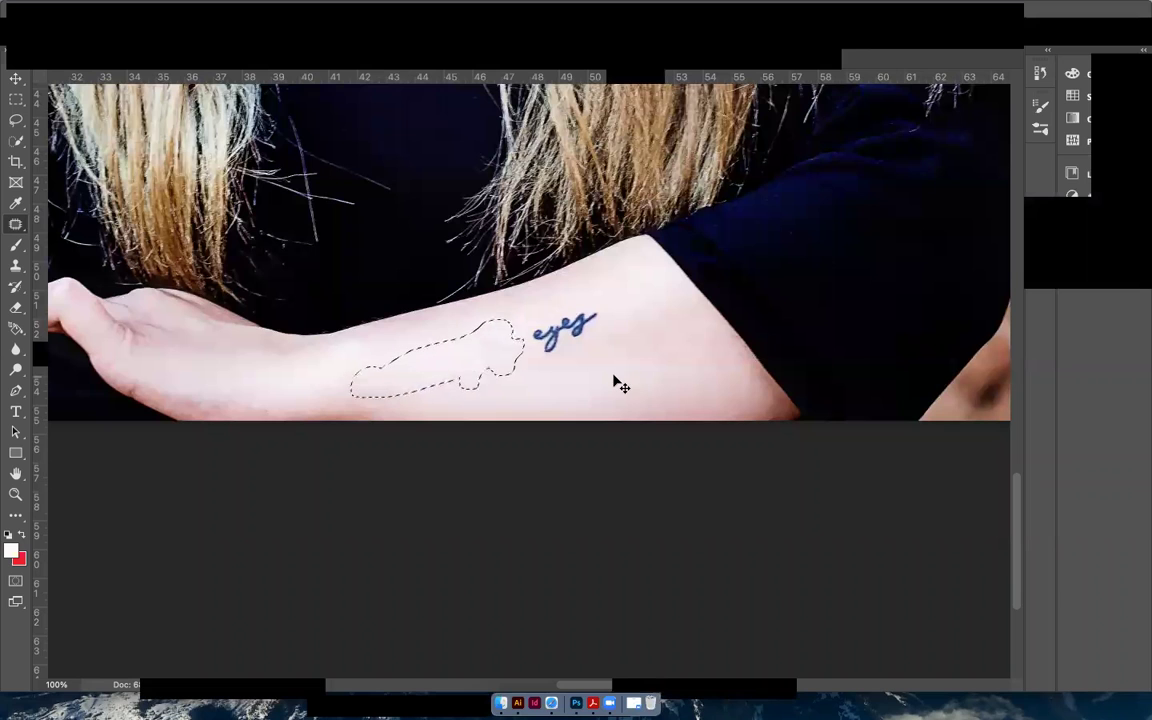
key("super+d")
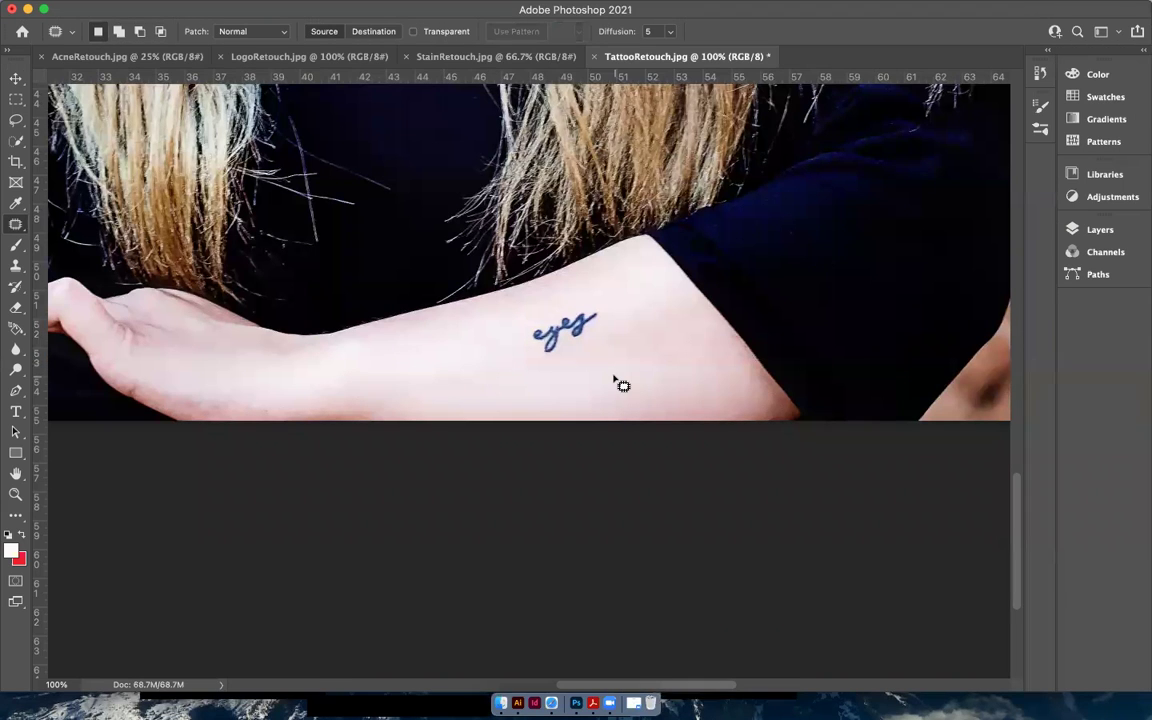
Step: Patch the remaining tattoo word "eyes" with clear skin nearer the sleeve and clear the selection
mouse_move(546, 319)
left_mouse_down()
mouse_move(526, 335)
mouse_move(580, 344)
mouse_move(594, 302)
mouse_move(546, 319)
left_mouse_up()
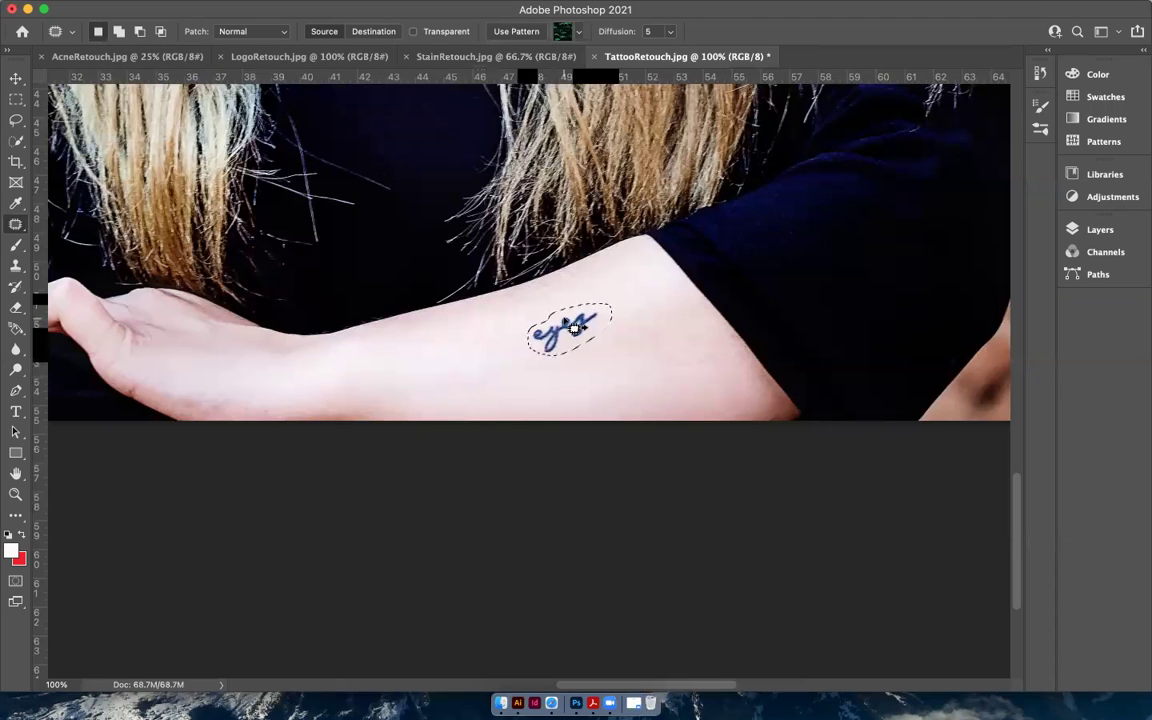
left_click_drag(574, 328, 650, 354)
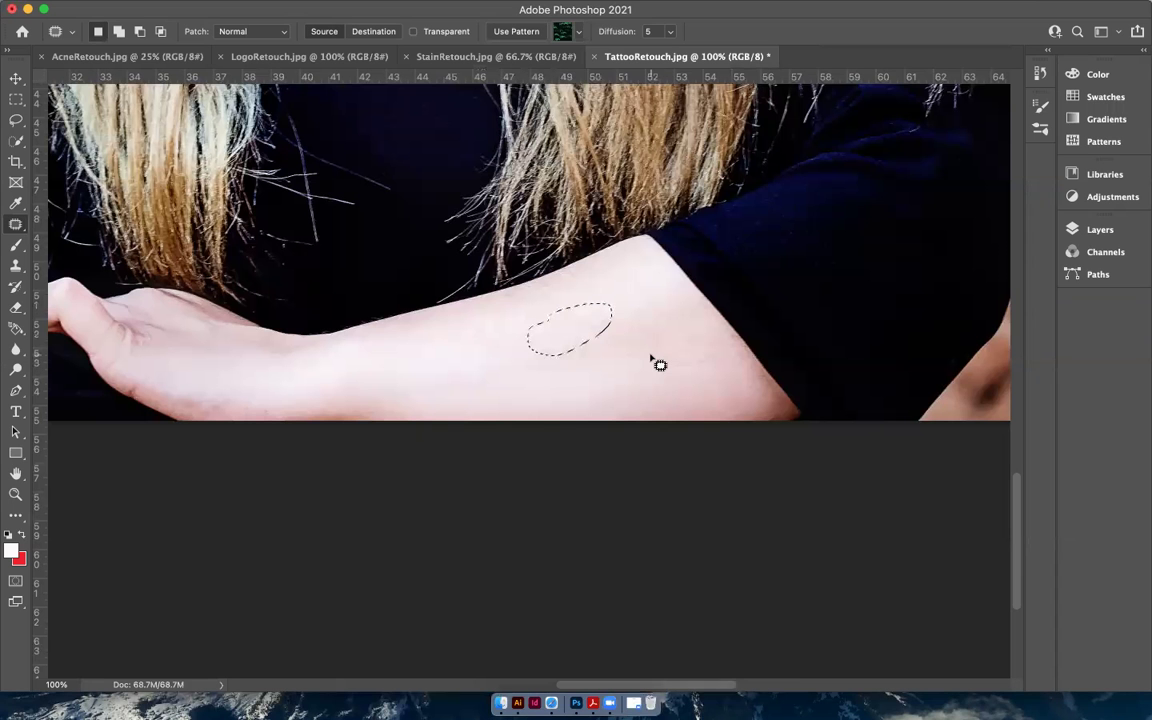
key("super+d")
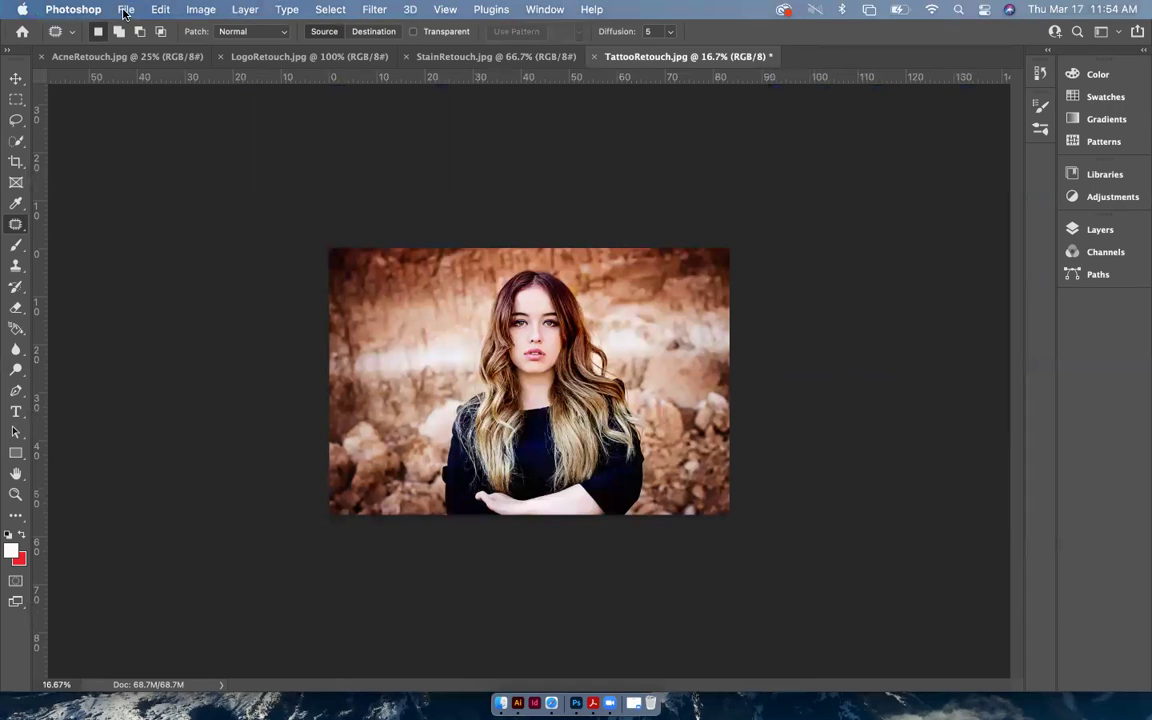
Step: Save the retouched tattoo image on the computer as a quality 12 JPEG, prefixing TattooRetouch.jpg with the first name and an underscore
left_click(125, 10)
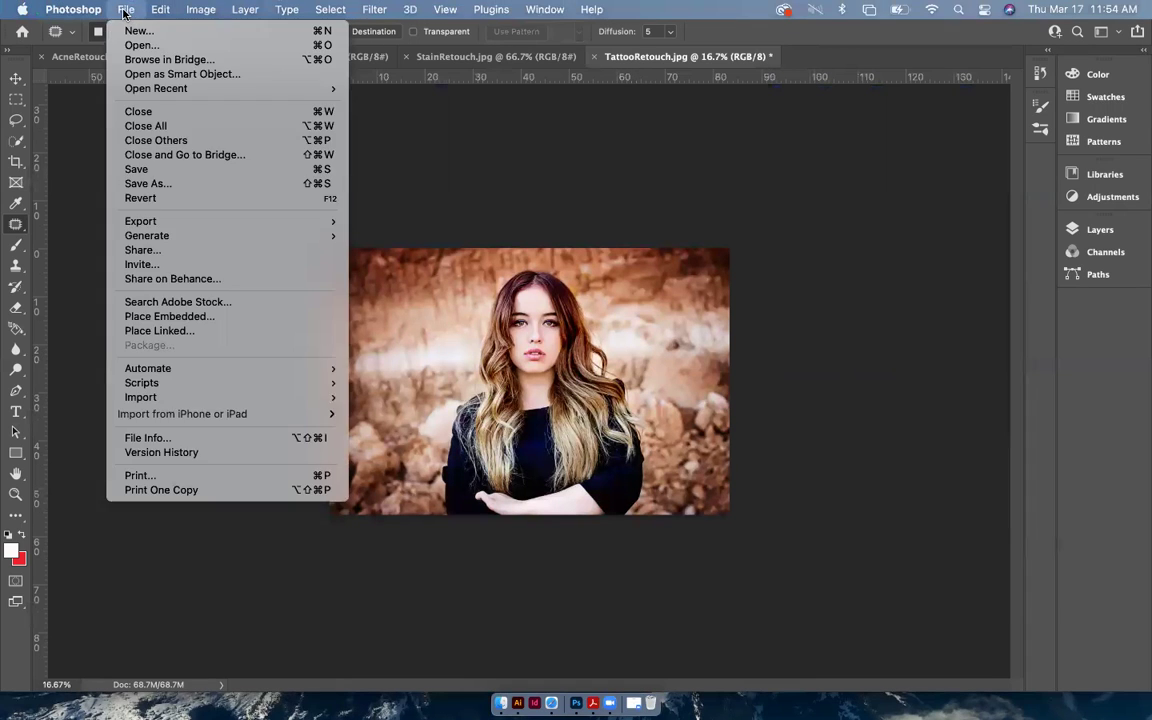
left_click(146, 184)
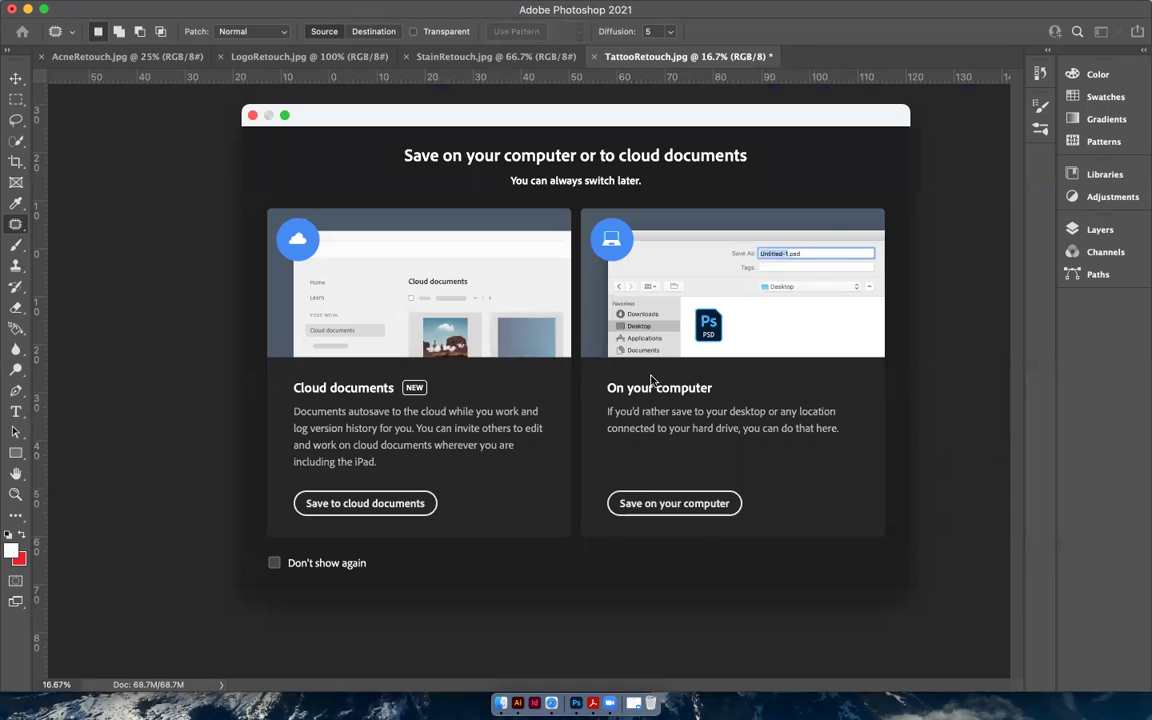
left_click(690, 504)
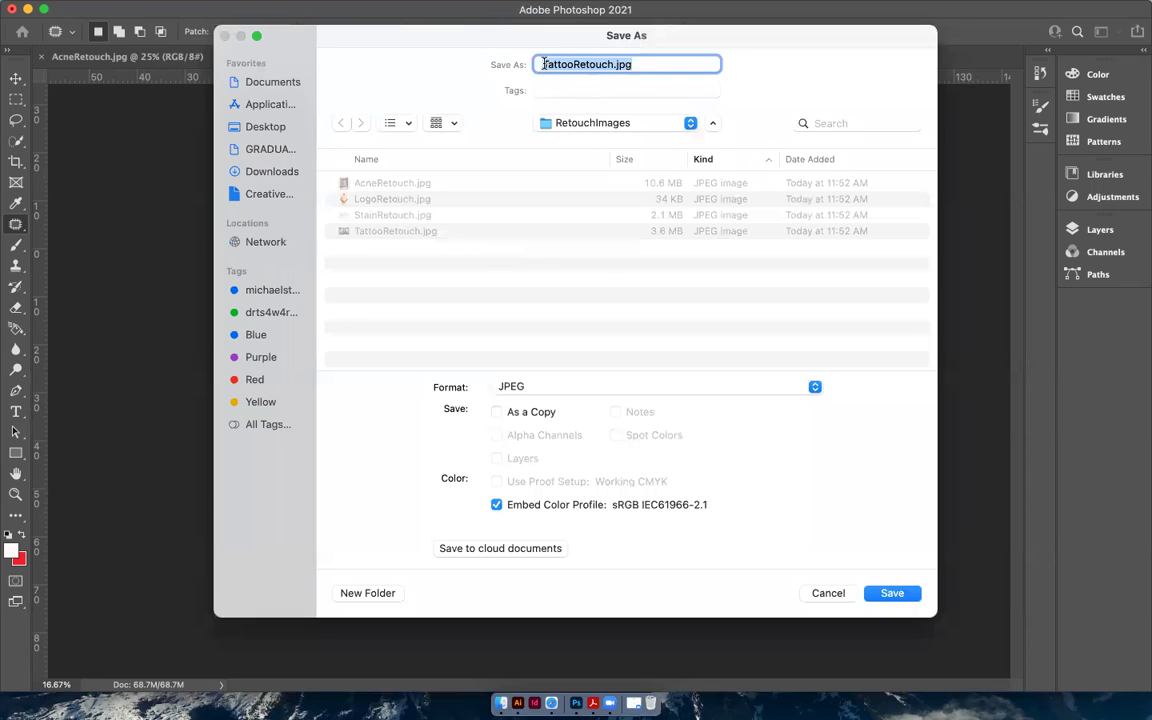
left_click(543, 64)
type("B")
key("BackSpace")
type("Meshelle_")
left_click(891, 594)
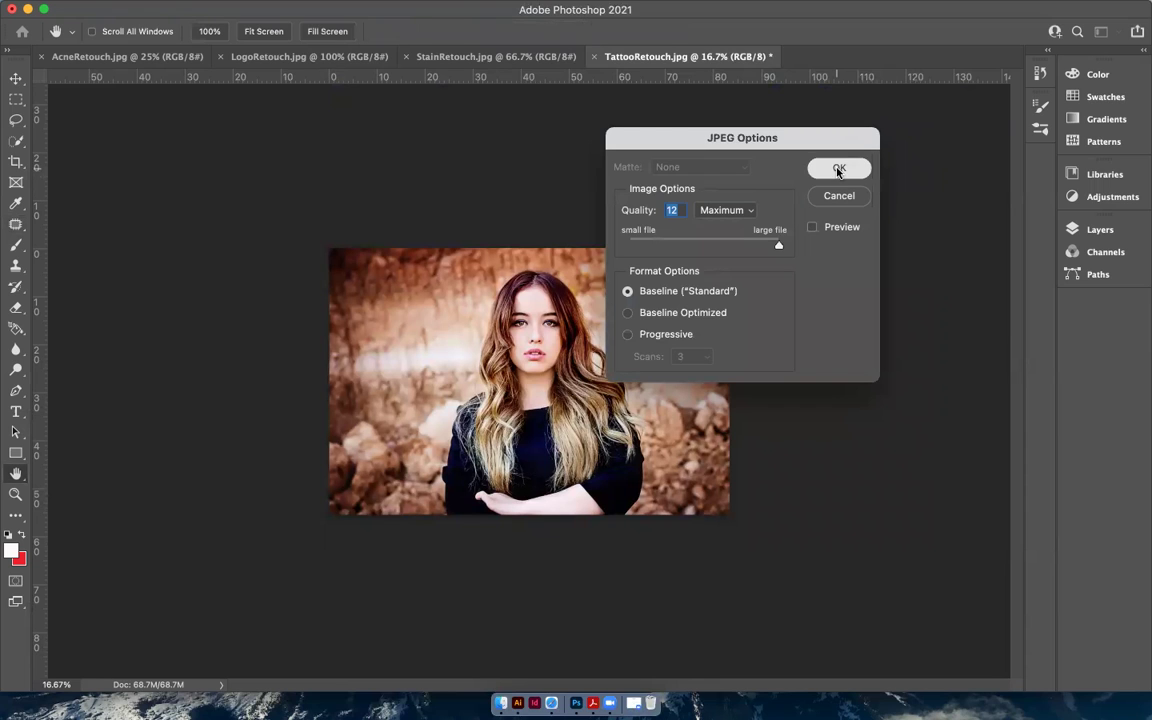
left_click(841, 170)
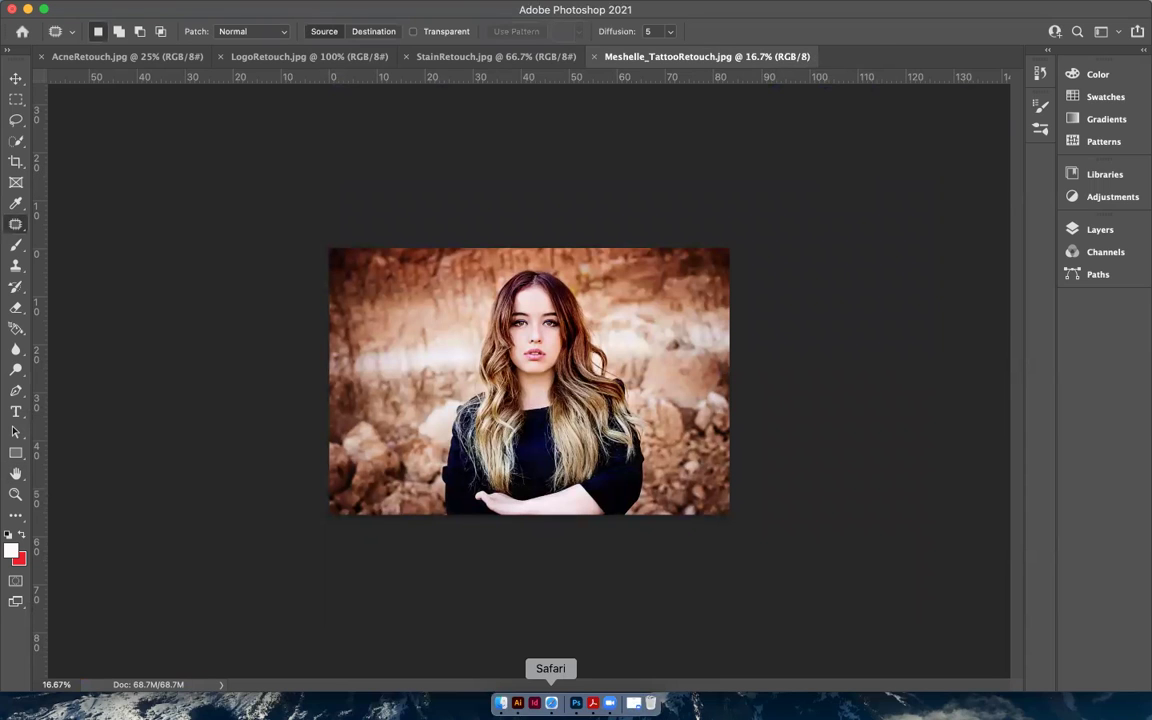
Step: Switch to Safari to review the assignment's submission instructions and due dates, and return to Photoshop
left_click(550, 703)
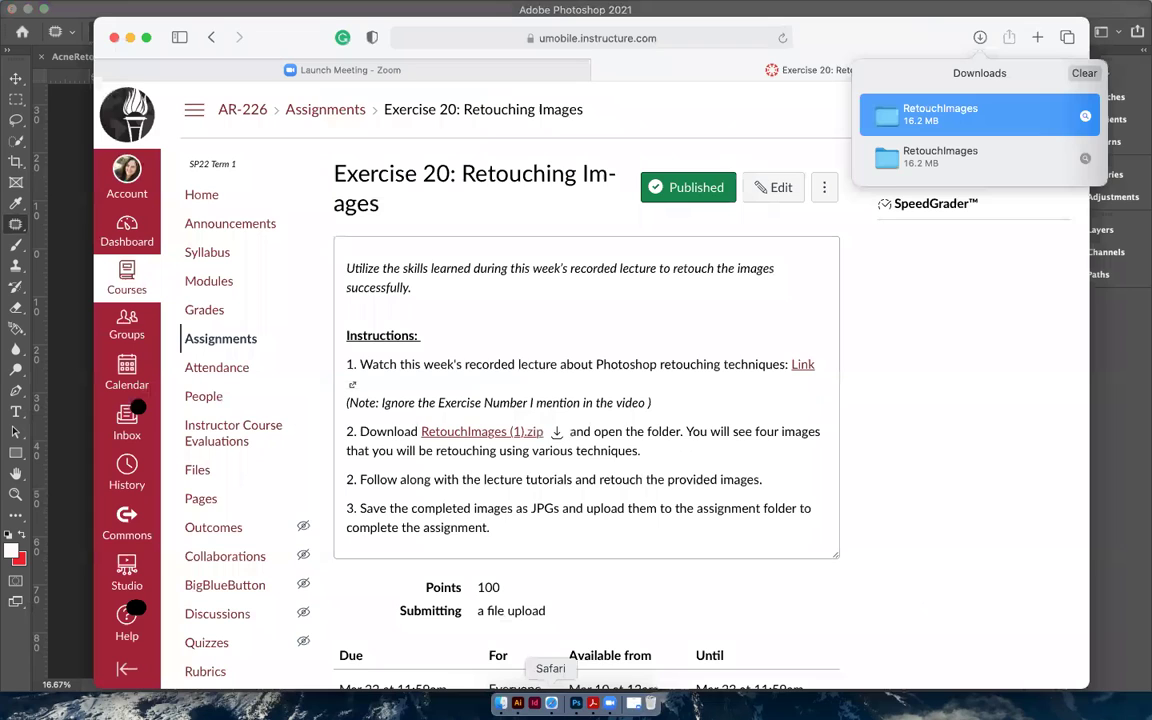
scroll(527, 450, "down", 2)
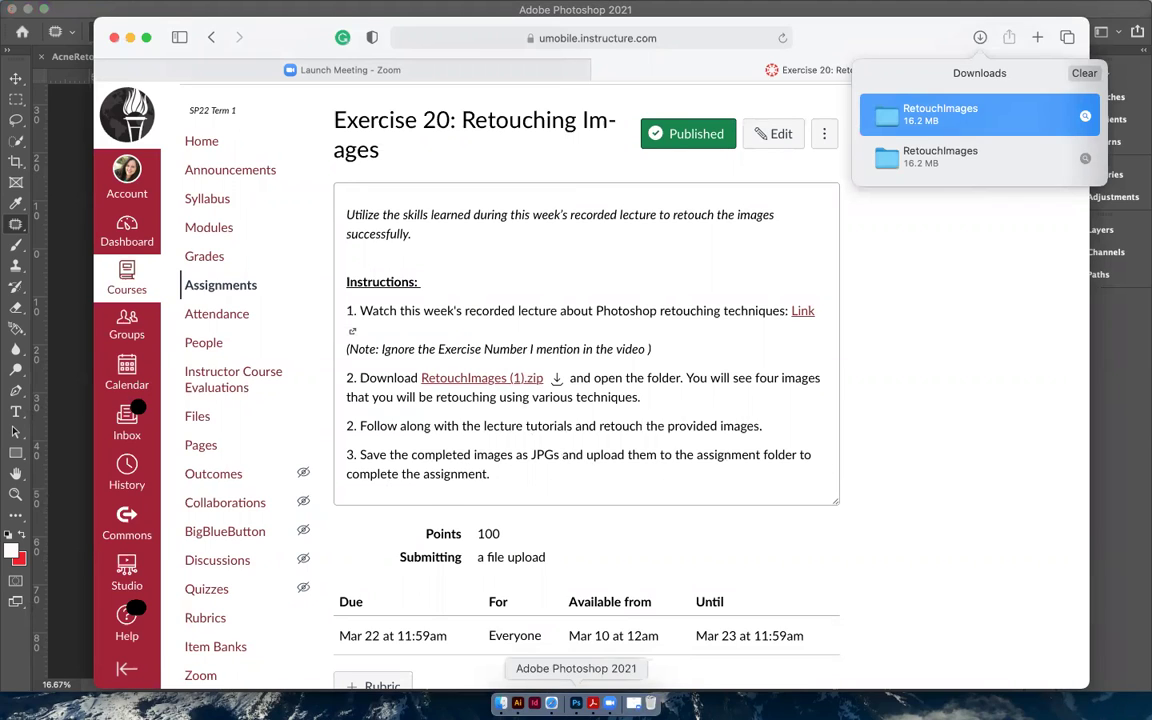
left_click(576, 703)
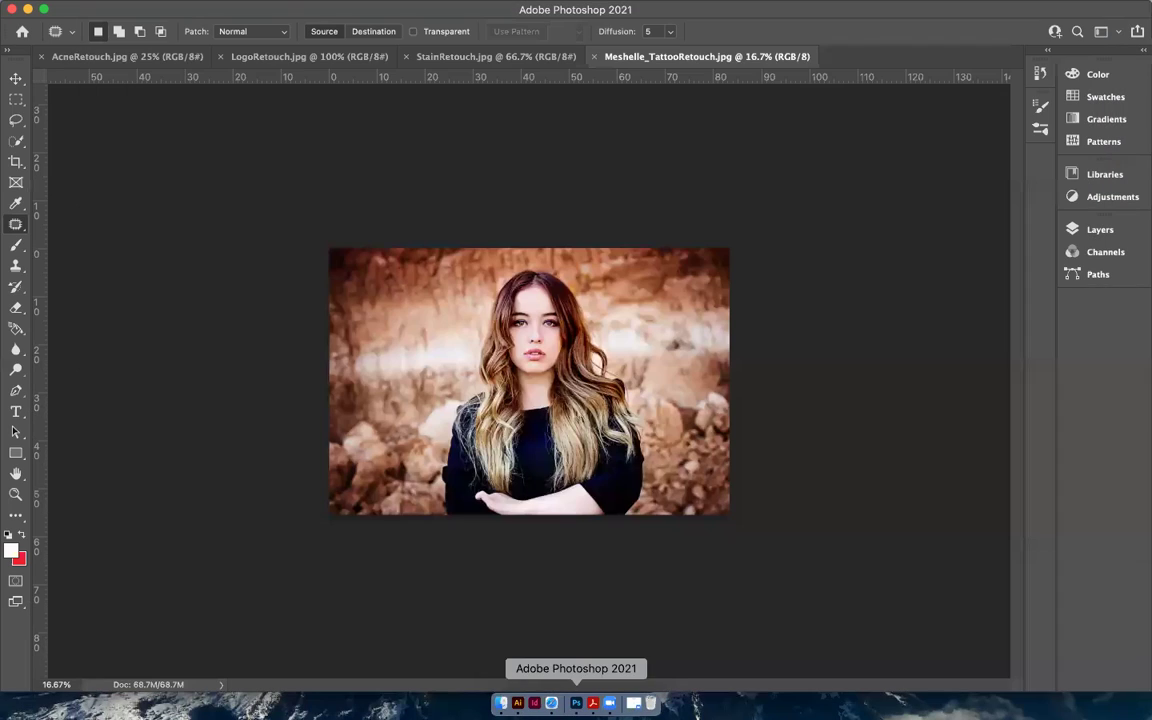
Step: Patch out the coffee stain in StainRetouch.jpg with clean shirt fabric, touch up the patch's right edge, and deselect
left_click(443, 57)
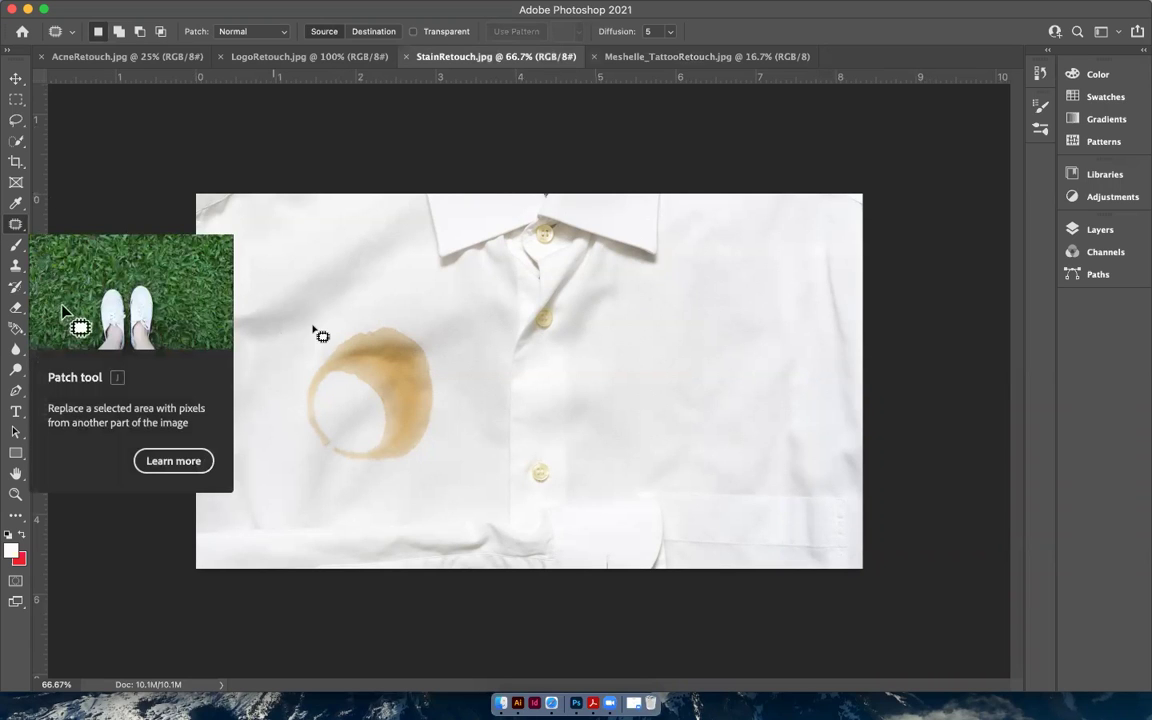
mouse_move(341, 336)
left_mouse_down()
mouse_move(302, 379)
mouse_move(389, 463)
mouse_move(443, 393)
mouse_move(400, 319)
mouse_move(348, 345)
left_mouse_up()
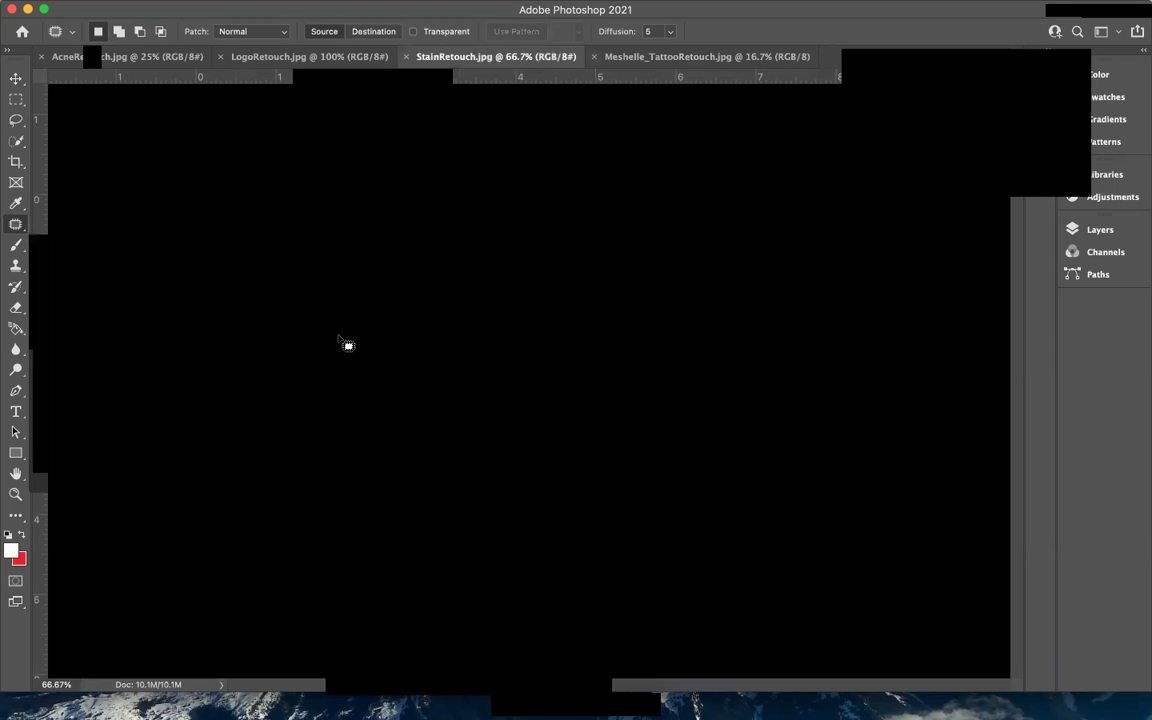
left_click_drag(340, 338, 326, 347)
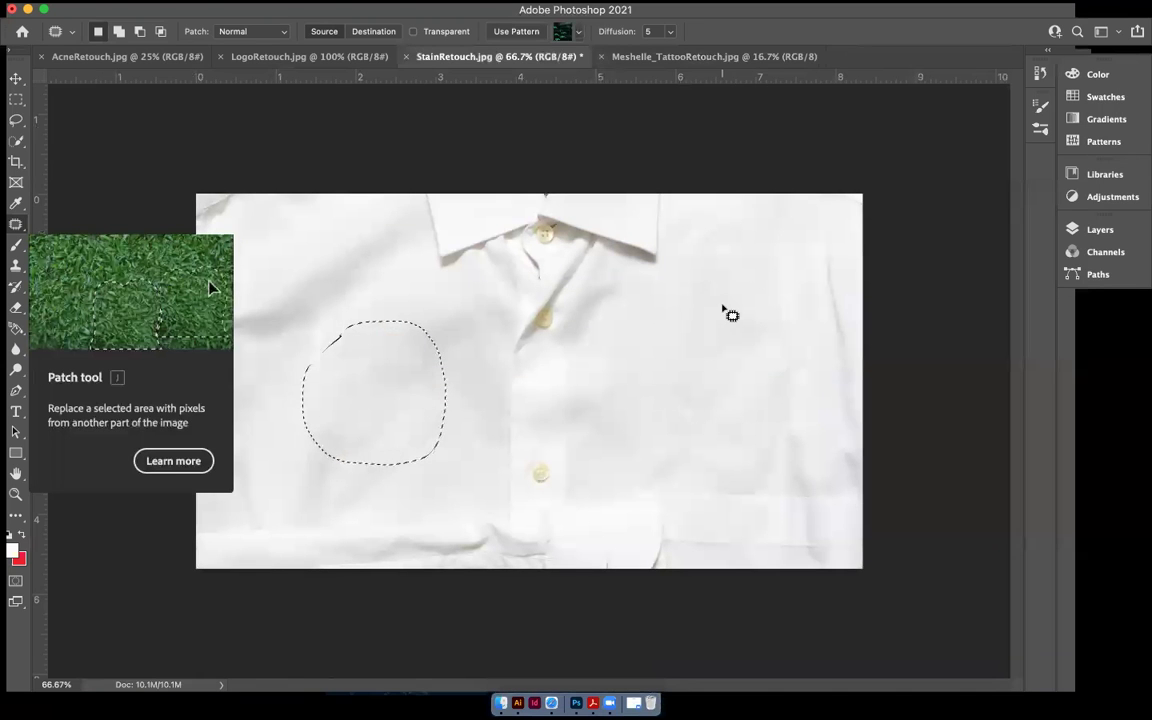
left_click(482, 369)
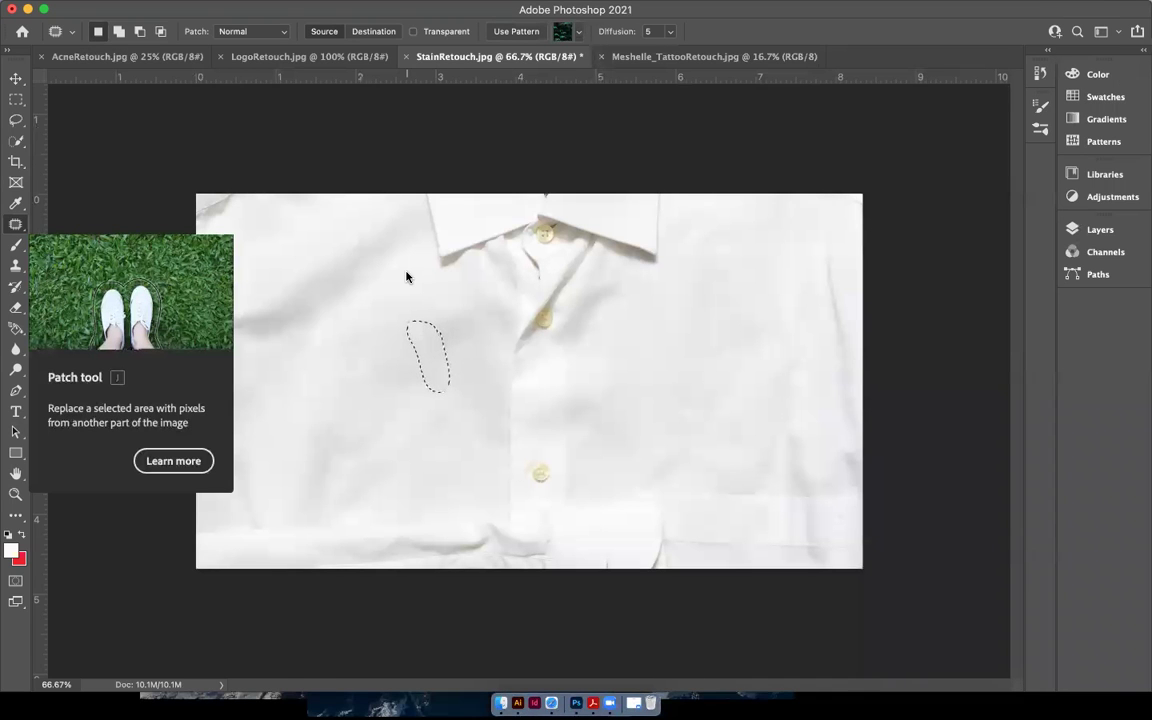
key("super+d")
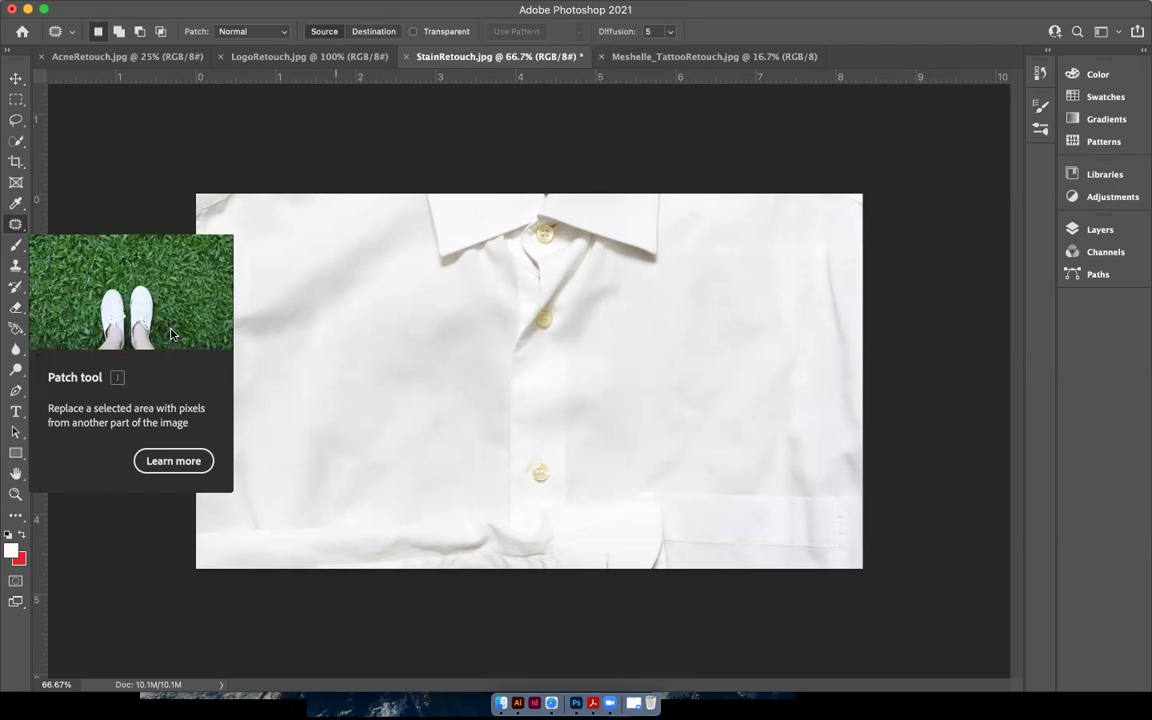
Step: Blend the patched area on the shirt's lower-left side with the Clone Stamp, using clean fabric above it and a 175 px soft brush
left_click(15, 268)
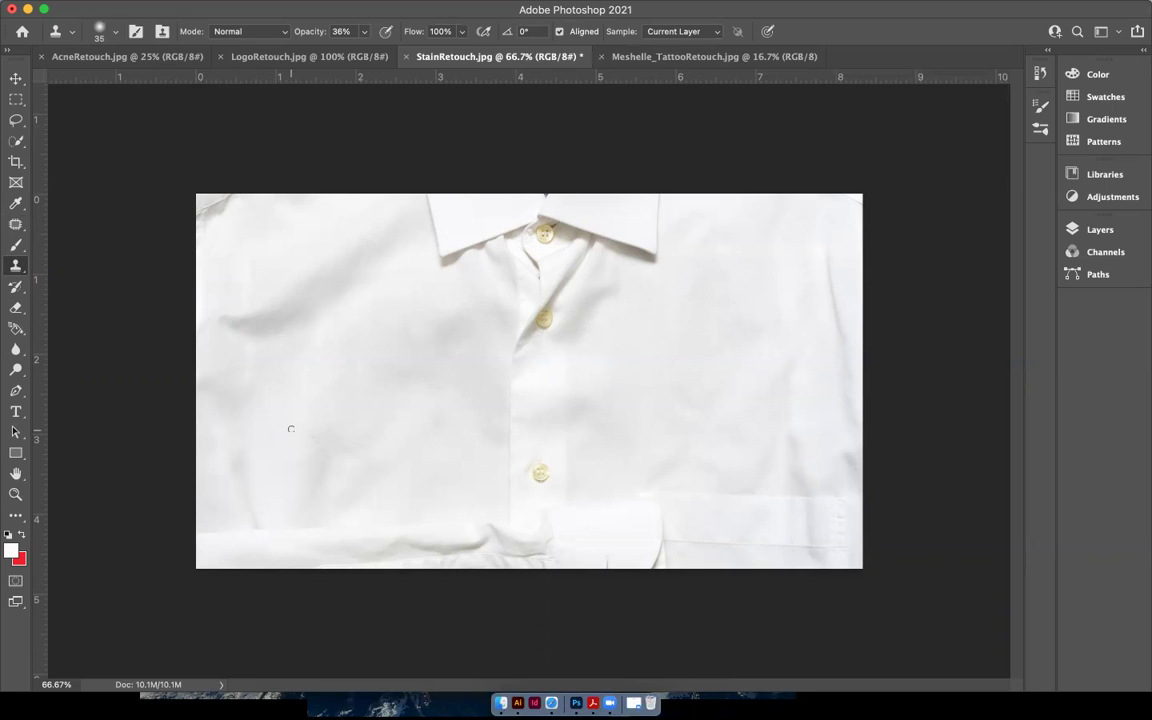
left_click(116, 33)
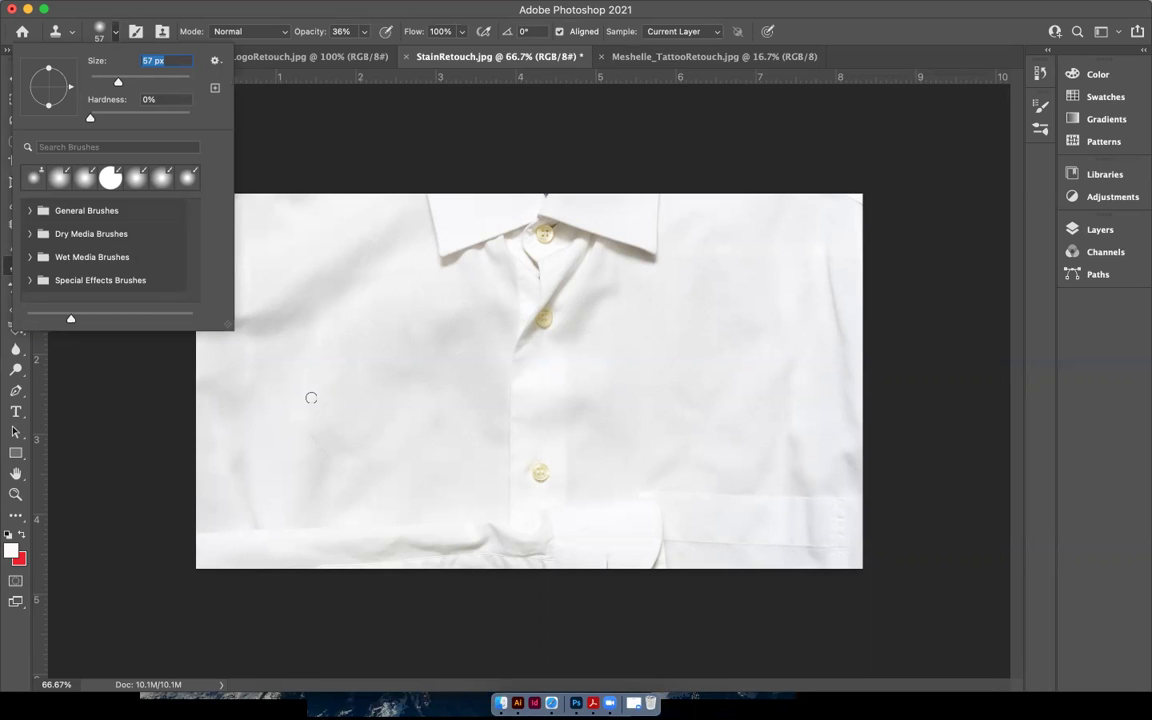
type("[[[[")
left_click(110, 30)
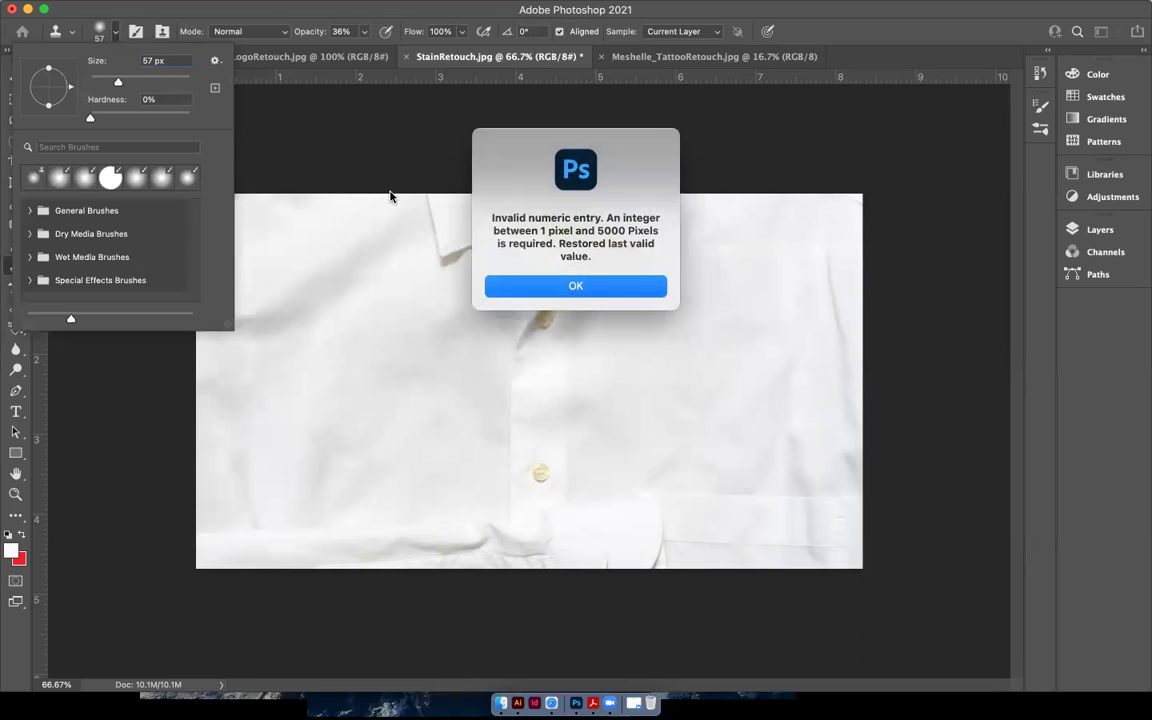
left_click(598, 290)
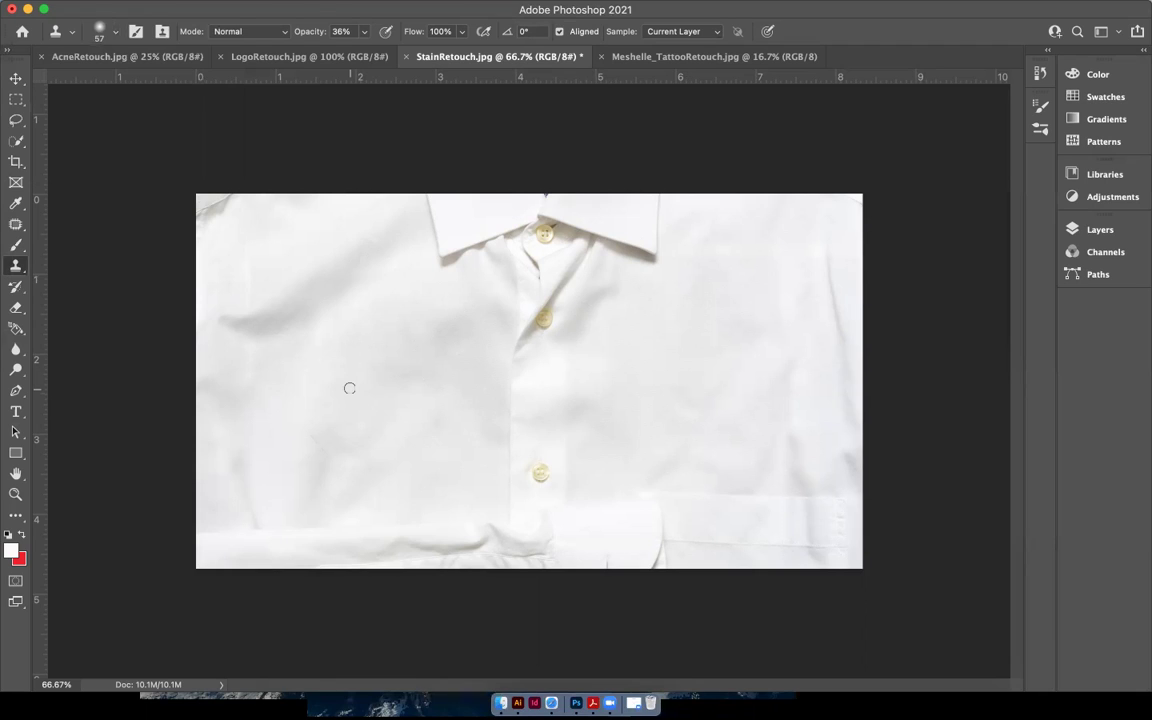
key("bracketleft")
key("bracketleft")
key("bracketleft")
key("bracketright")
key("bracketright")
key("bracketright")
key("bracketright")
key("bracketright")
key("bracketright")
key("bracketright")
key("bracketright")
key("bracketright")
key("bracketright")
key("bracketright")
left_click(285, 369, "alt")
left_click(319, 438)
left_click_drag(319, 438, 325, 441)
left_click(333, 447)
left_click(341, 452)
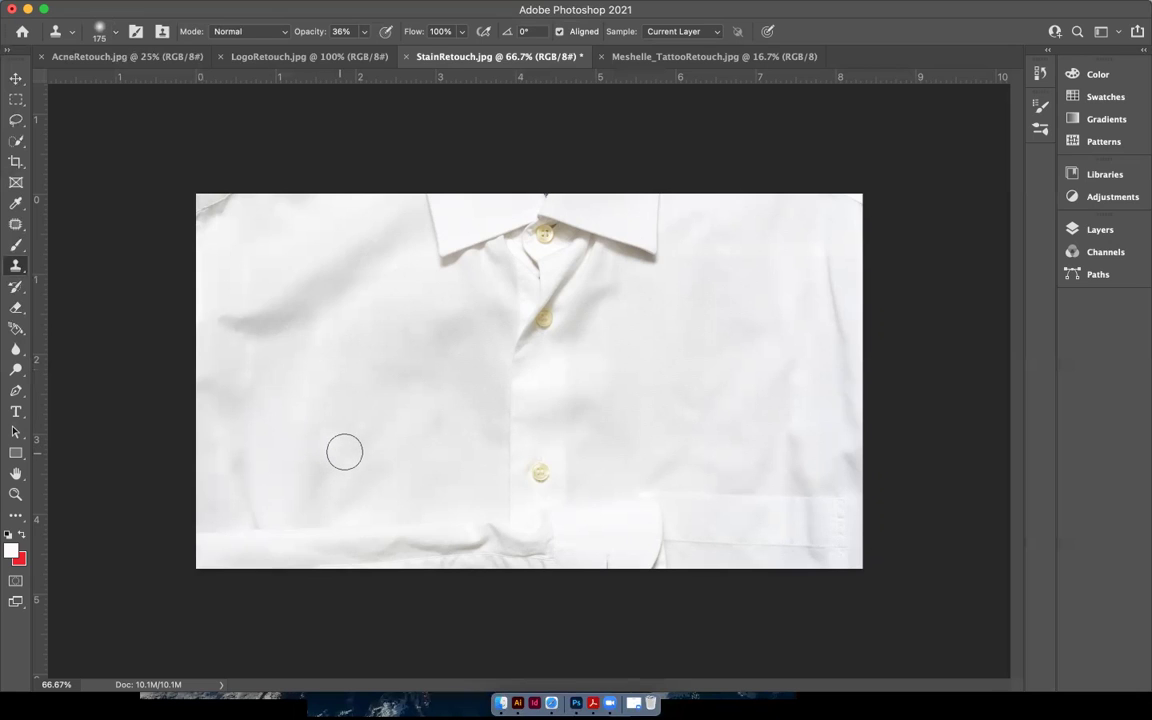
left_click(350, 455)
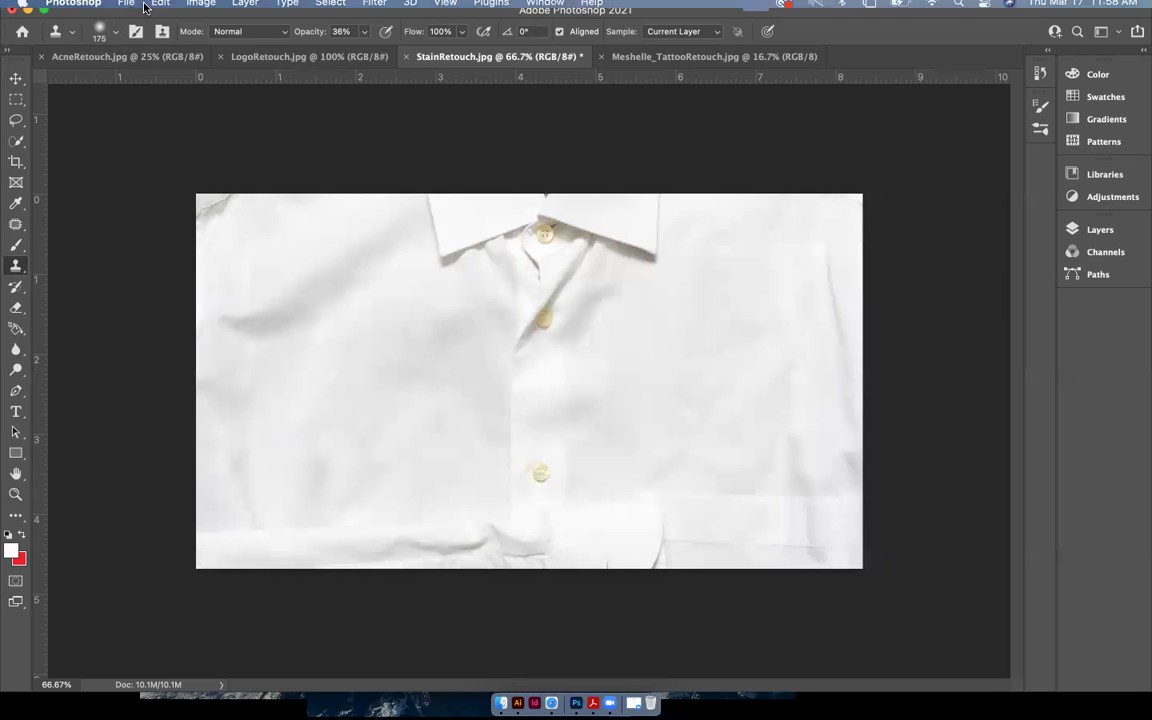
Step: Save the retouched shirt image on the computer as a quality 12 JPEG, prefixing StainRetouch.jpg with the first name and an underscore
left_click(127, 9)
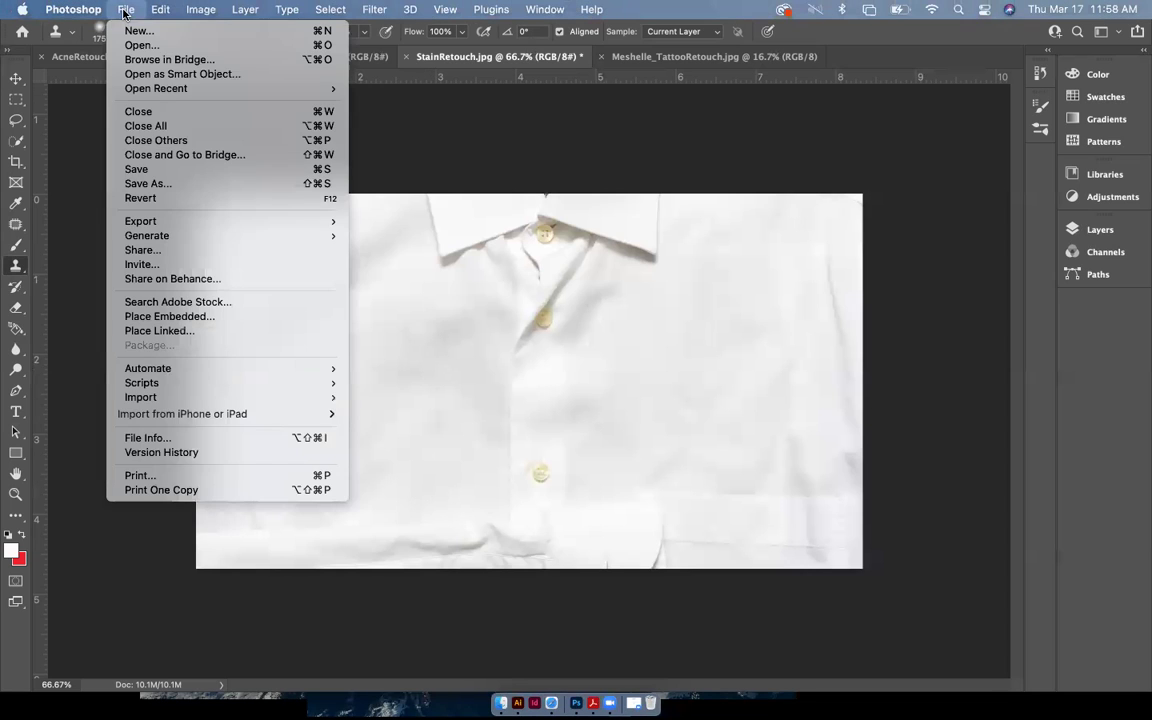
left_click(142, 186)
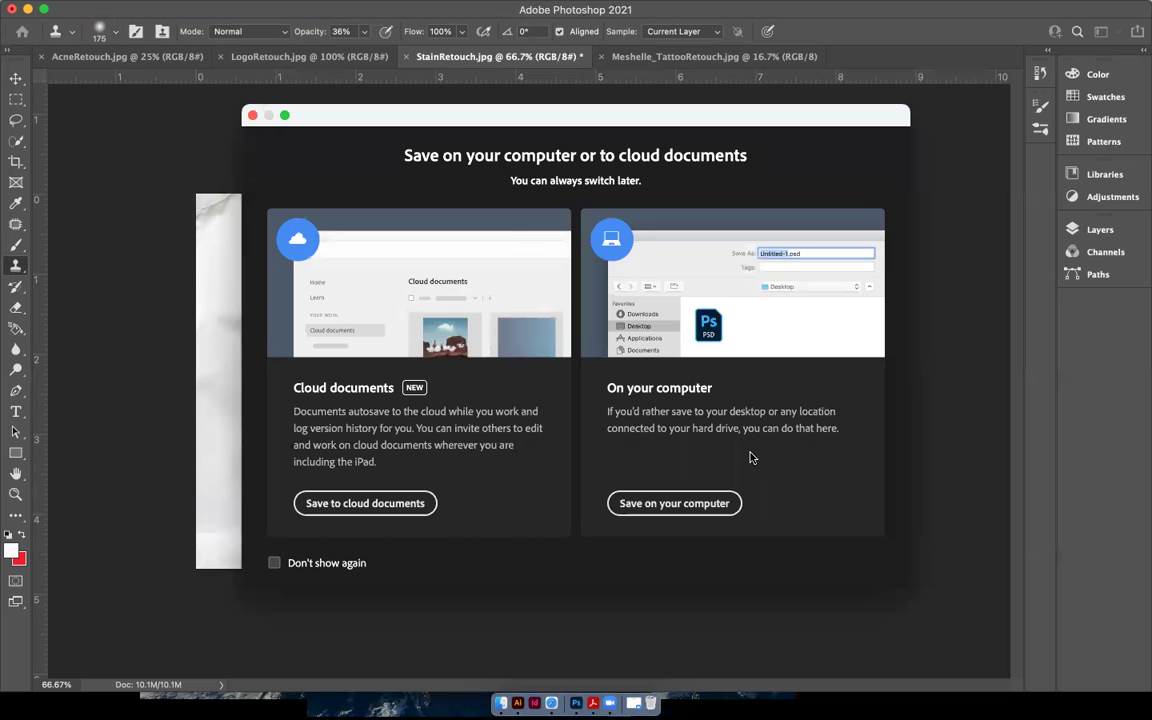
left_click(722, 505)
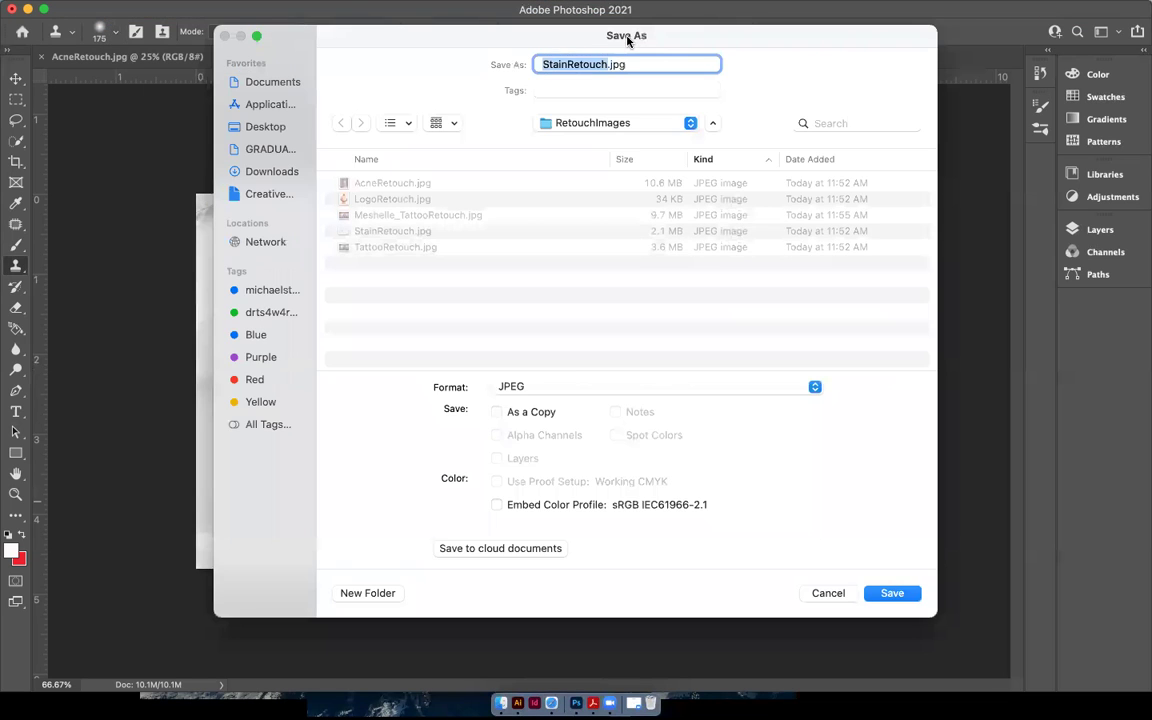
left_click(544, 64)
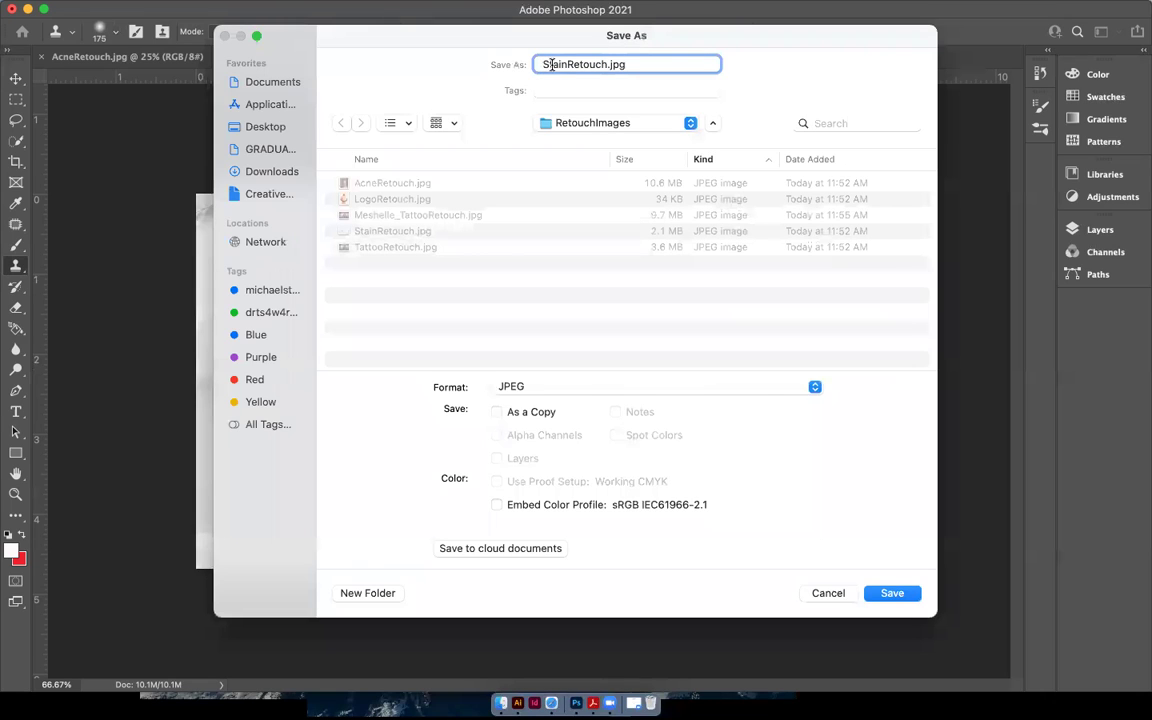
type("meshel")
key("BackSpace")
key("BackSpace")
key("BackSpace")
key("BackSpace")
key("BackSpace")
key("BackSpace")
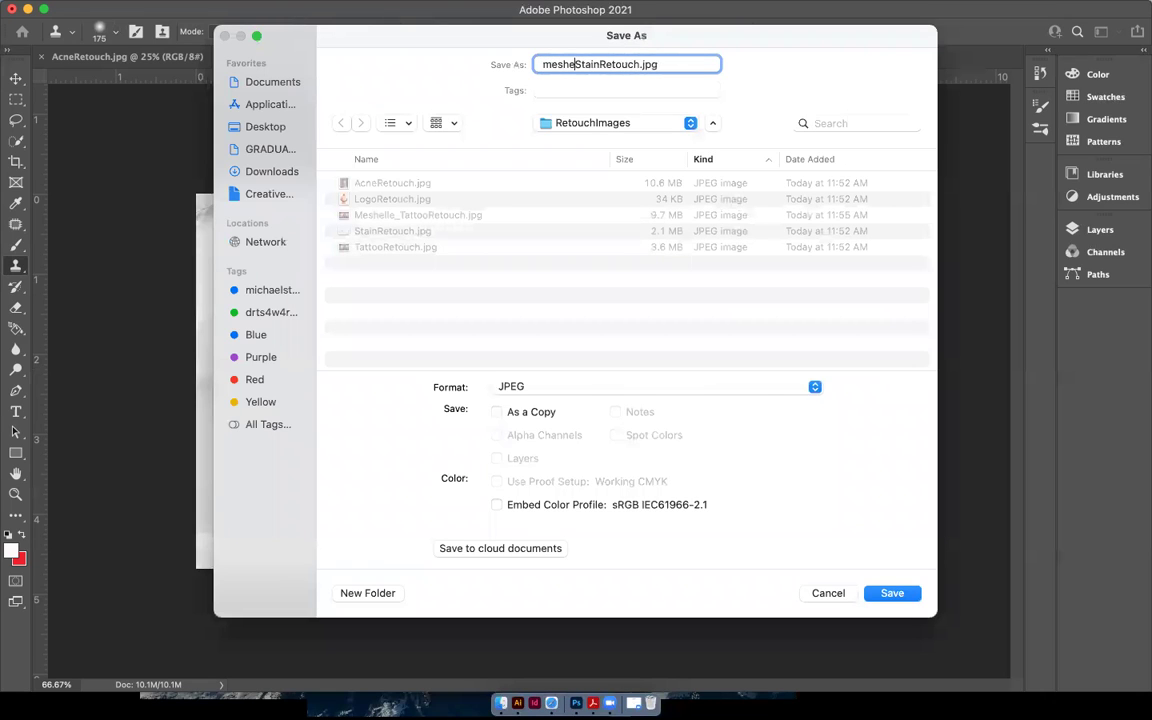
type("Meshelle_")
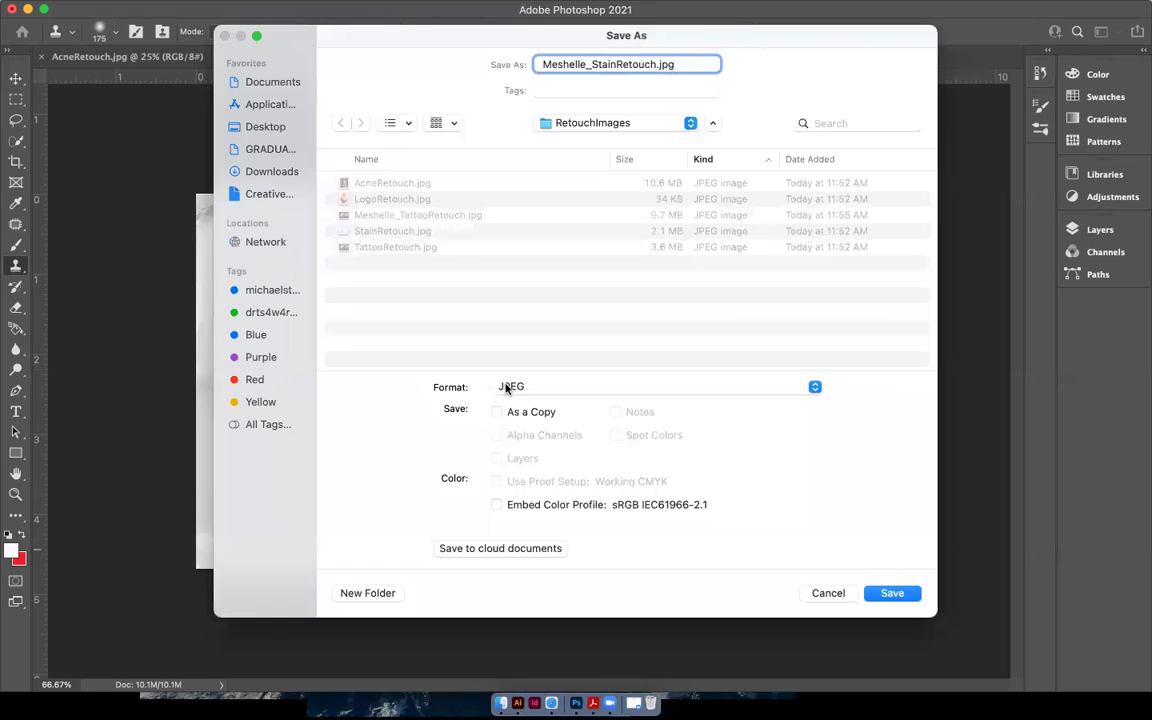
left_click(890, 594)
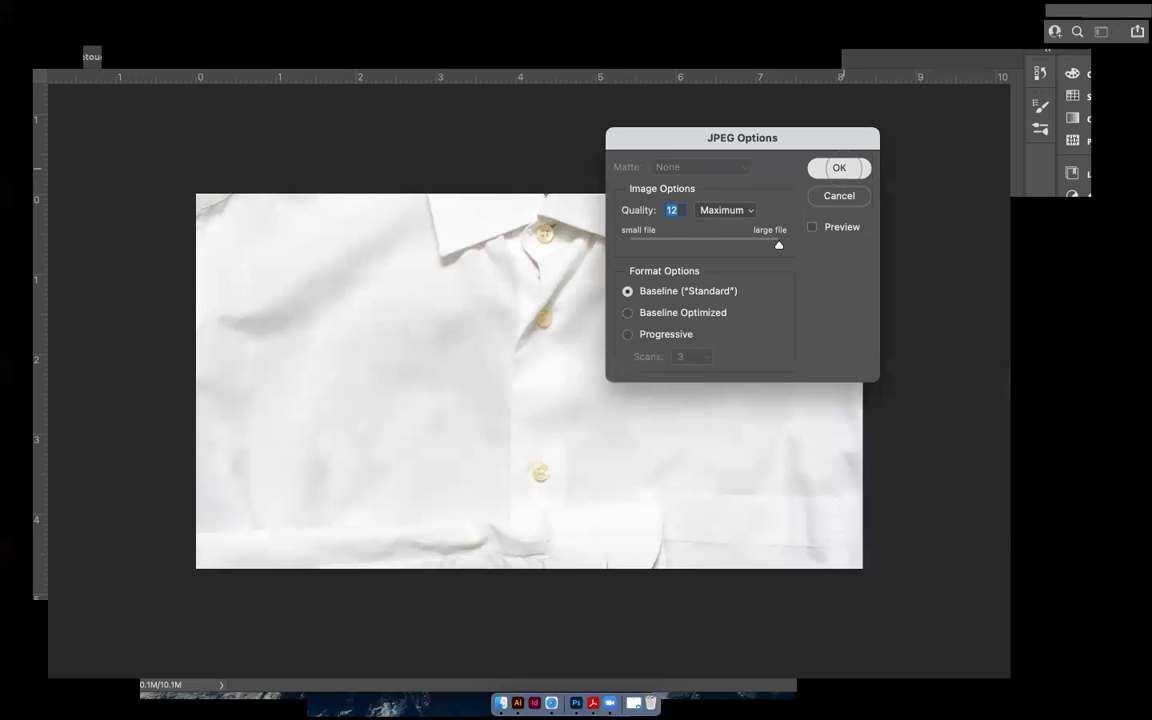
left_click(840, 168)
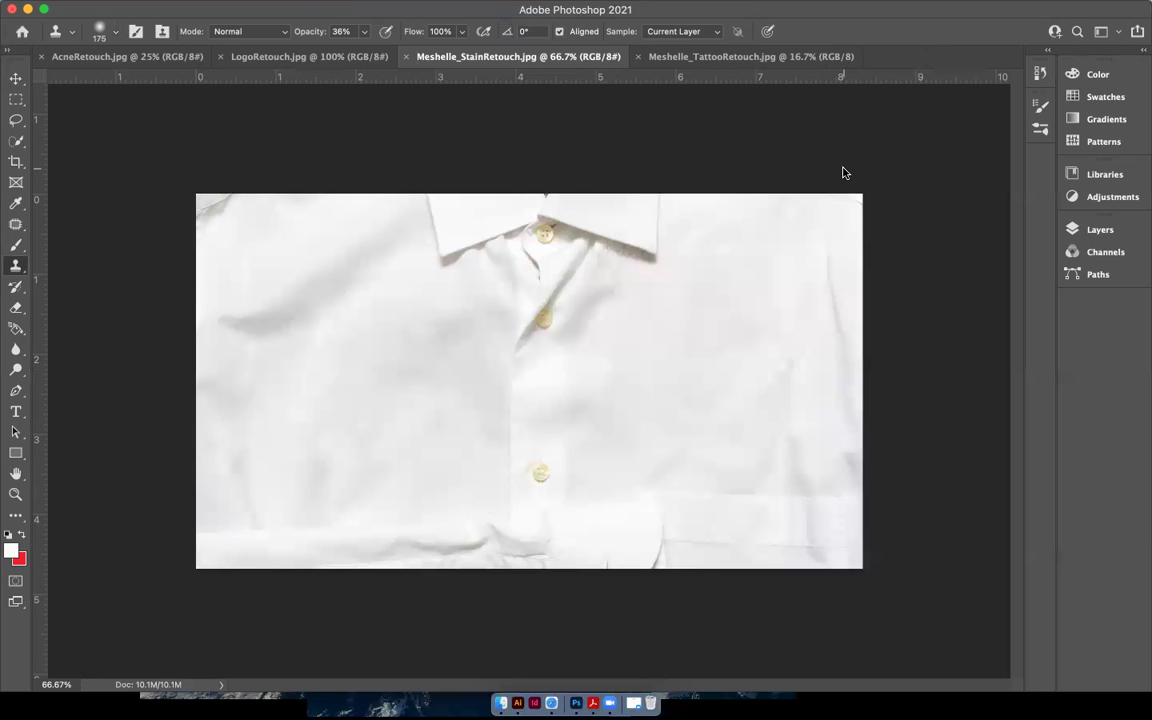
Step: Patch out the dark chest logo above the pocket in LogoRetouch.jpg with clean orange fabric and clear the selection
left_click(265, 58)
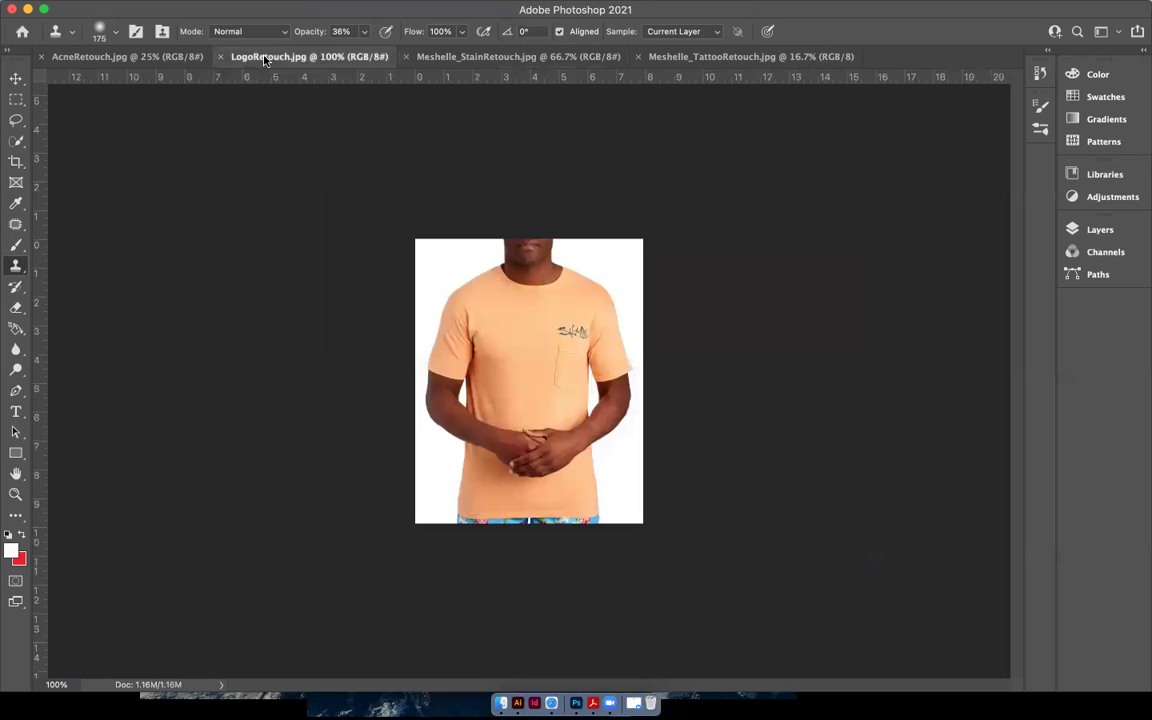
mouse_move(590, 334)
left_mouse_down()
mouse_move(576, 332)
mouse_move(590, 337)
left_mouse_up()
key("super+z")
left_click(16, 79)
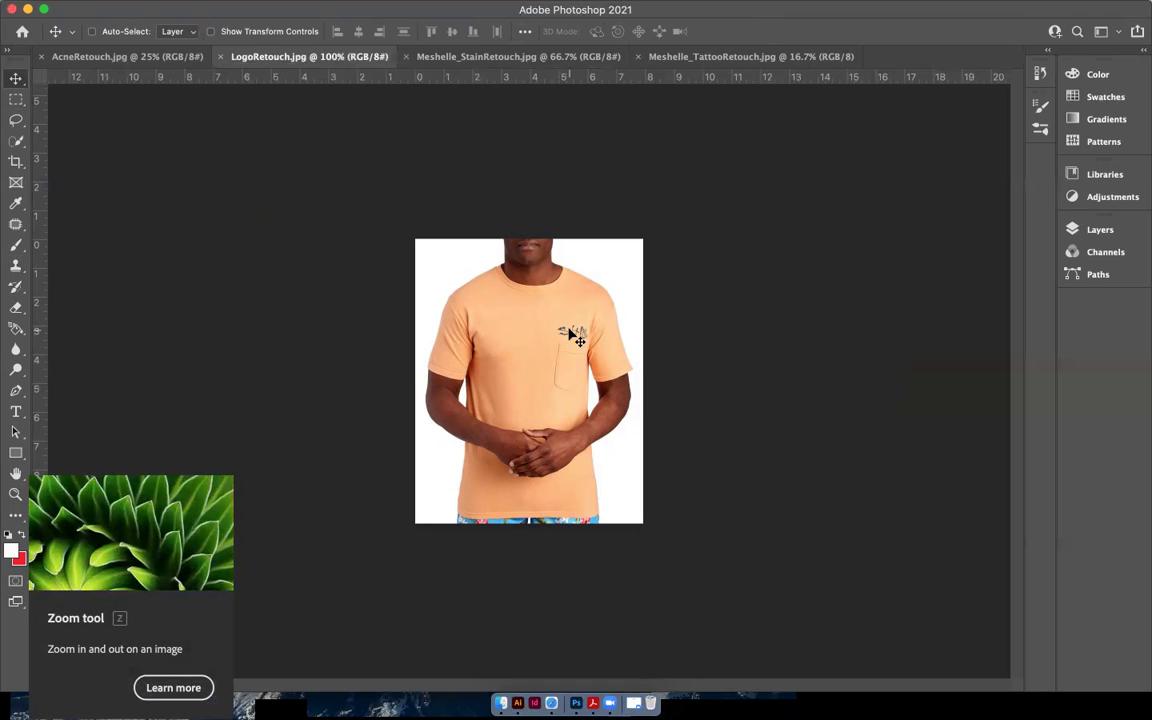
key("super+plus")
key("super+plus")
key("super+plus")
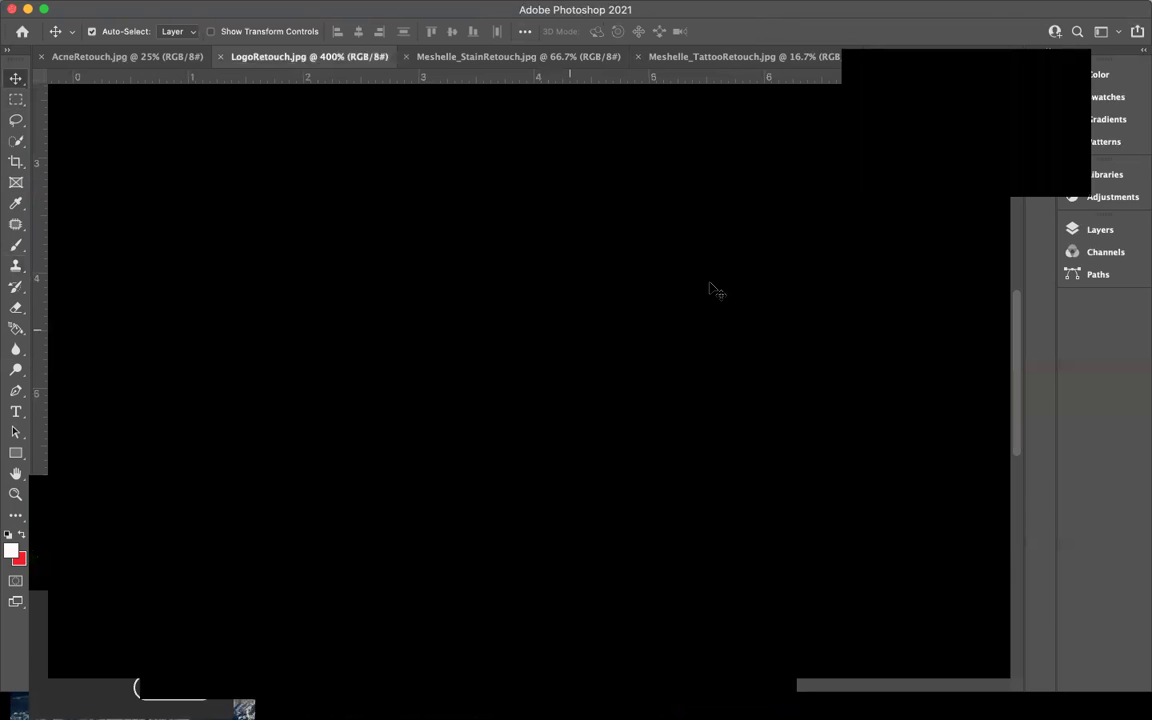
key("super+plus")
key("super+plus")
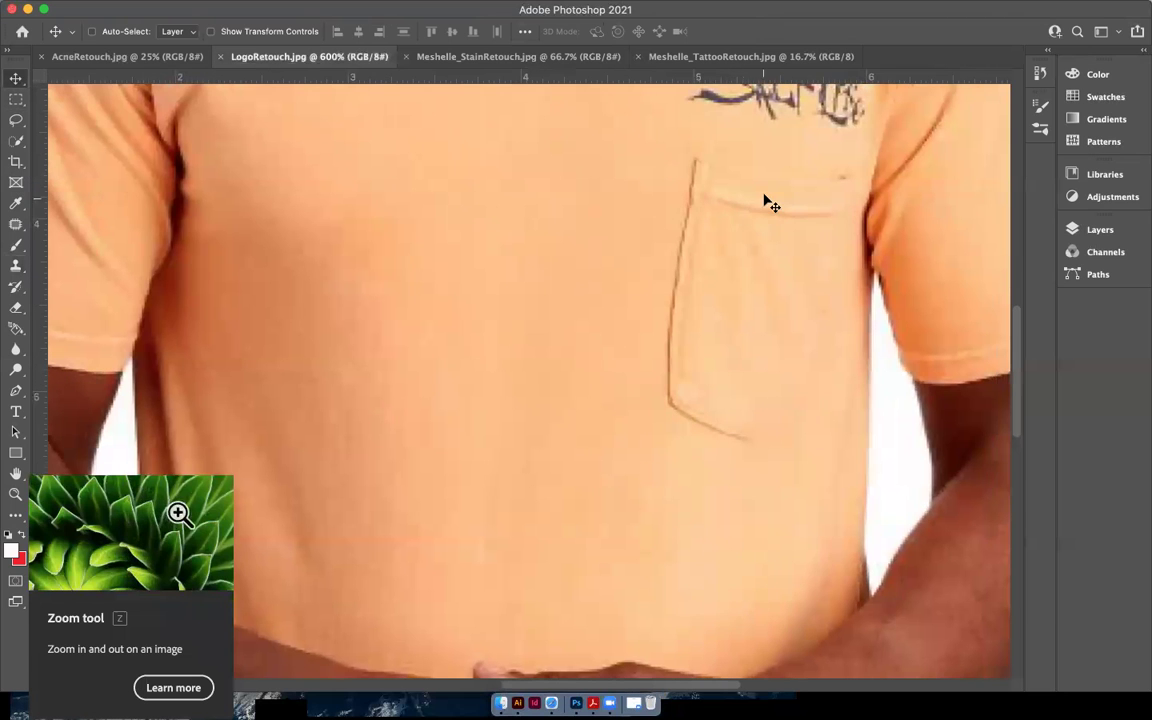
left_click(15, 474)
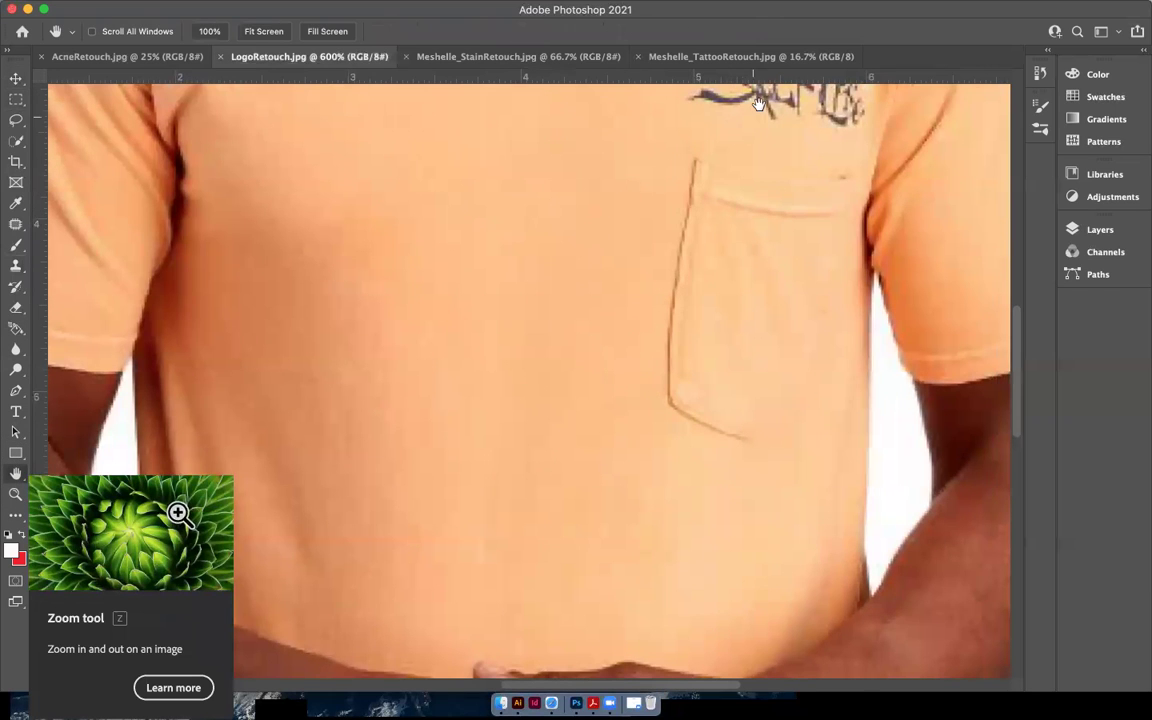
left_click_drag(693, 177, 533, 248)
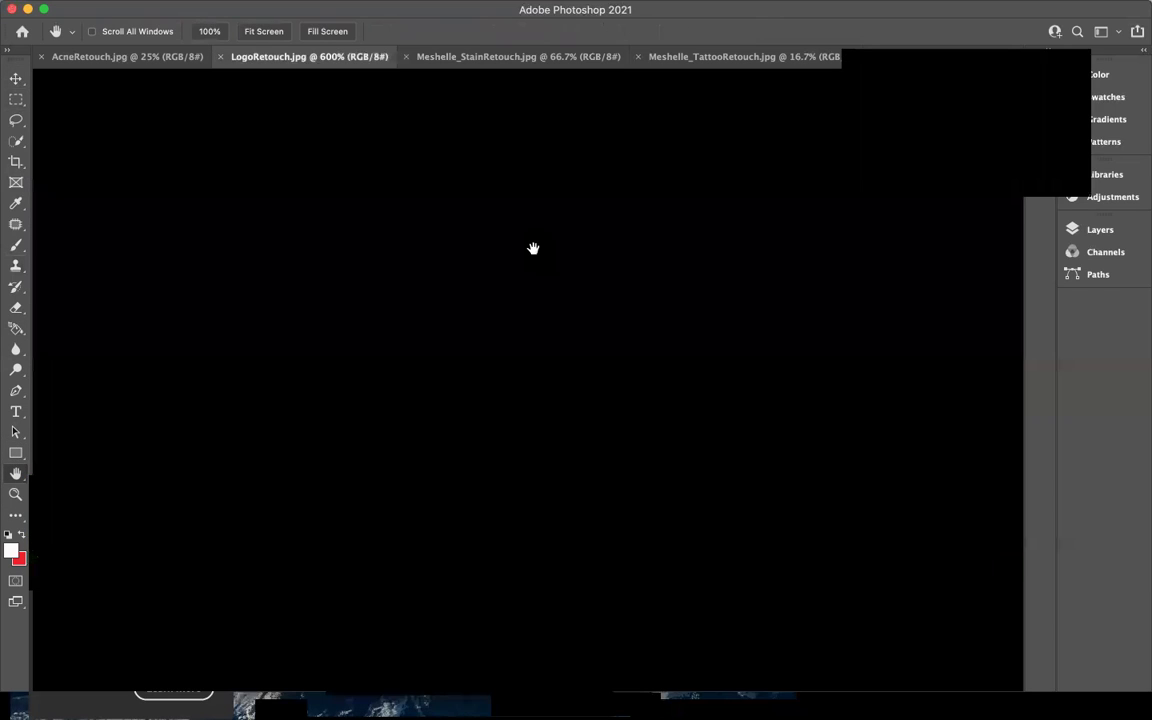
left_click(16, 226)
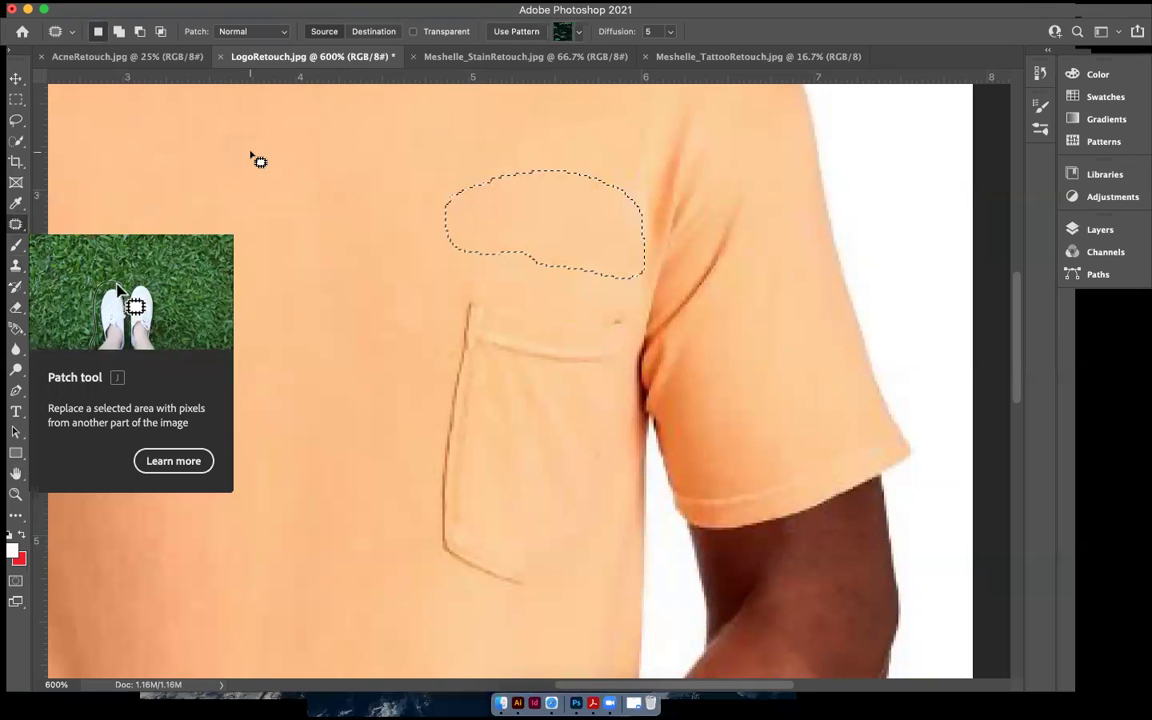
key("super+d")
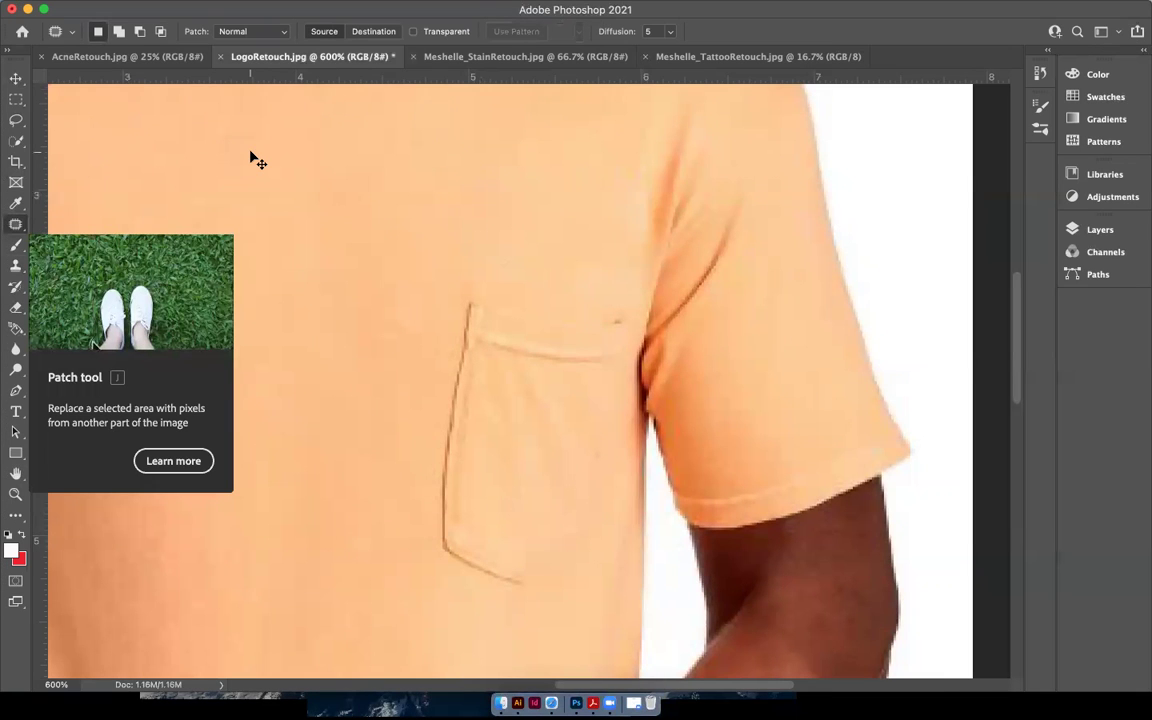
Step: Save the retouched logo image on the computer as a JPEG, naming it with the first name followed by _LogoRetouch.jpg
key("super+minus")
key("super+minus")
key("super+minus")
key("super+minus")
key("super+minus")
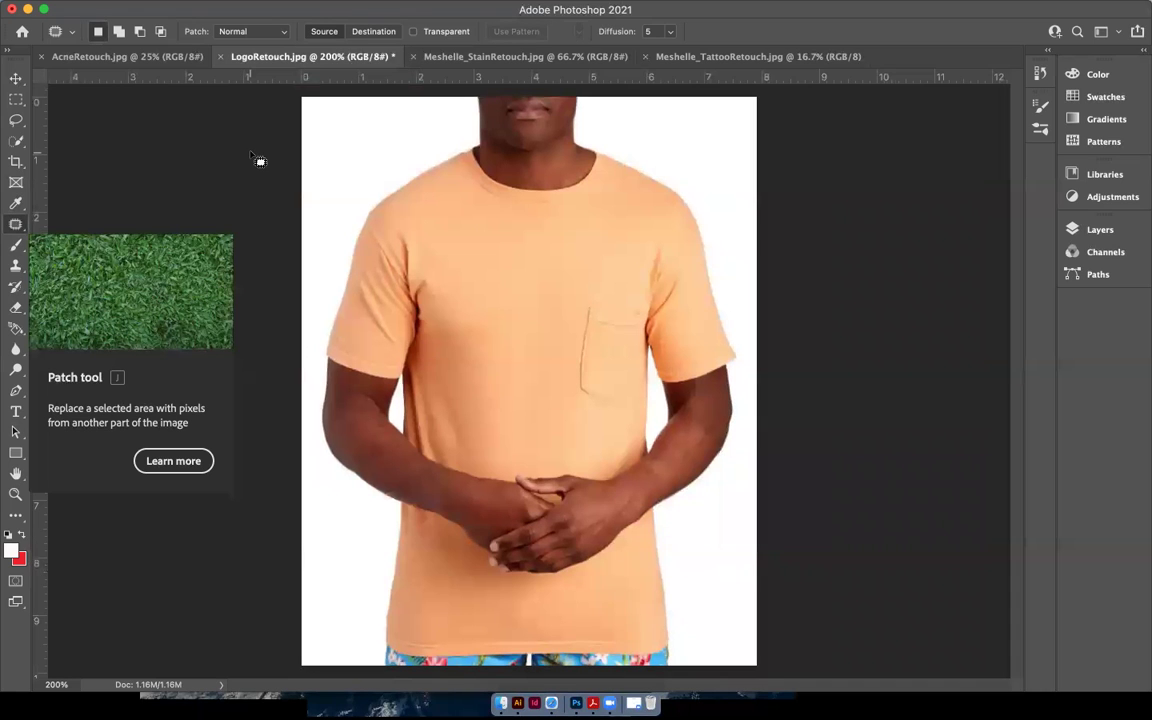
key("super+minus")
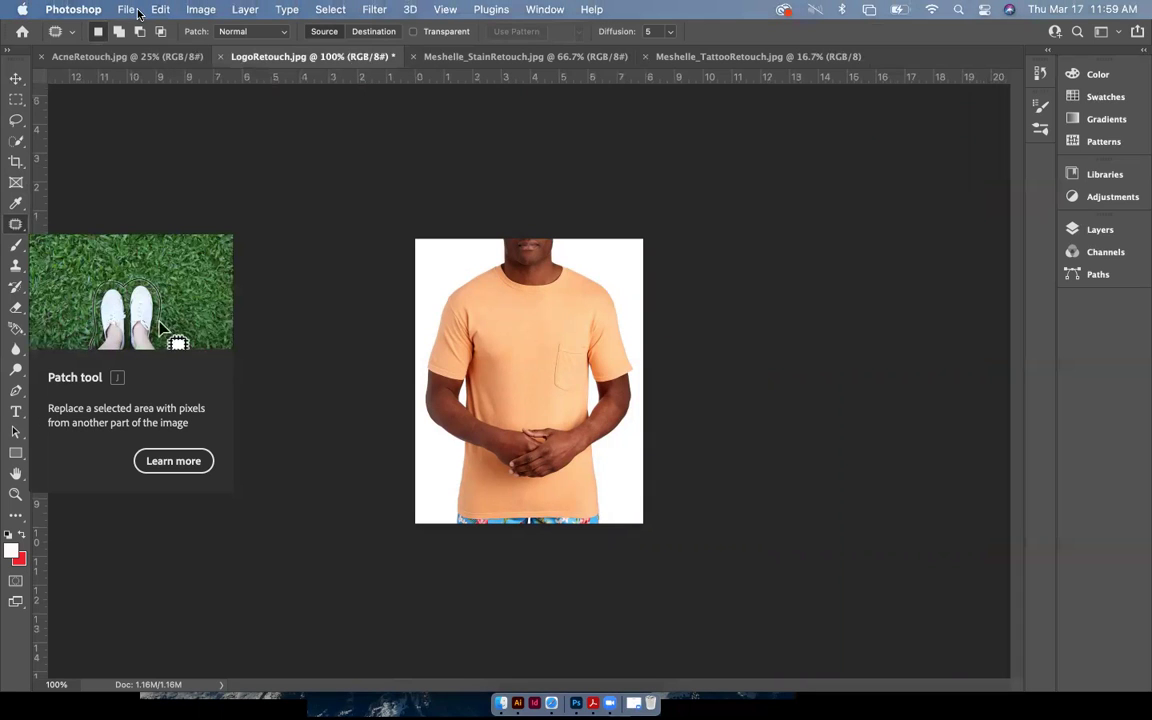
left_click(130, 10)
left_click(148, 183)
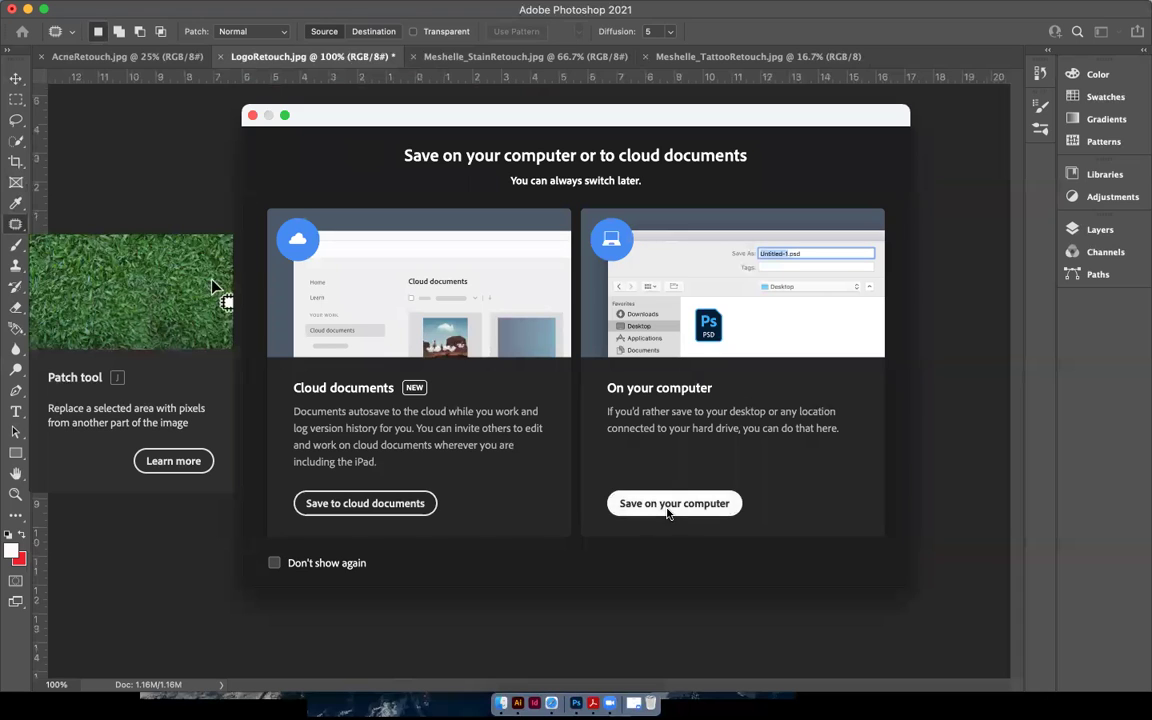
left_click(665, 504)
key("super+a")
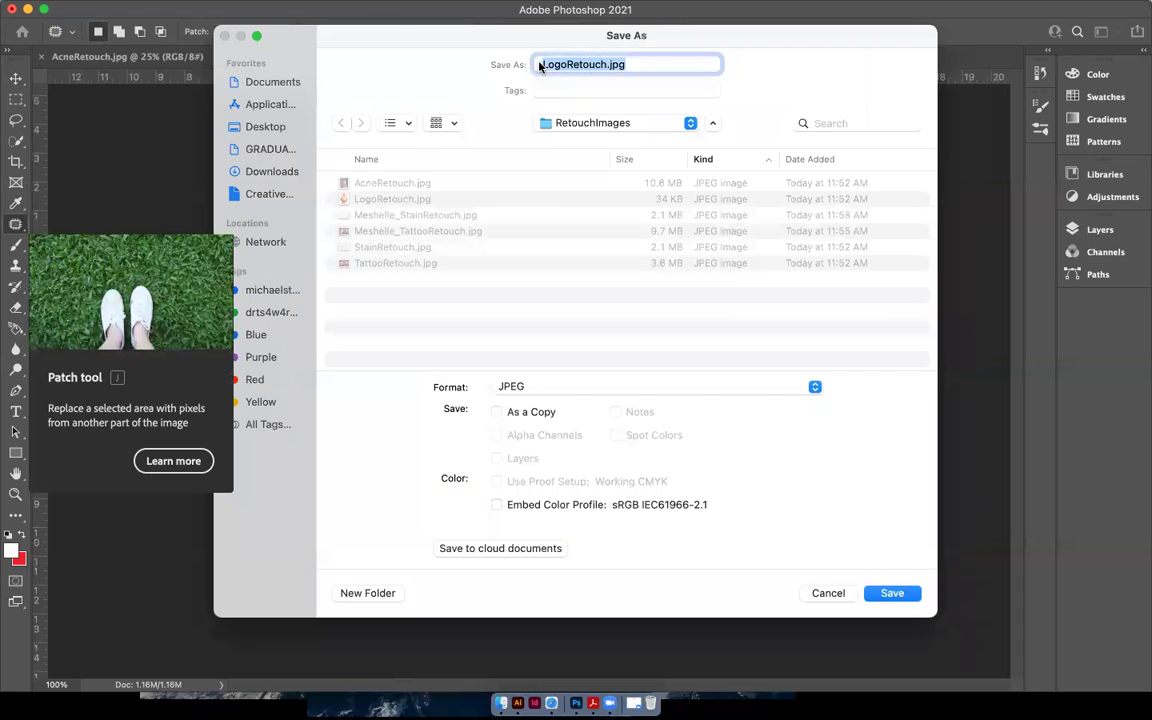
type("Meshelle")
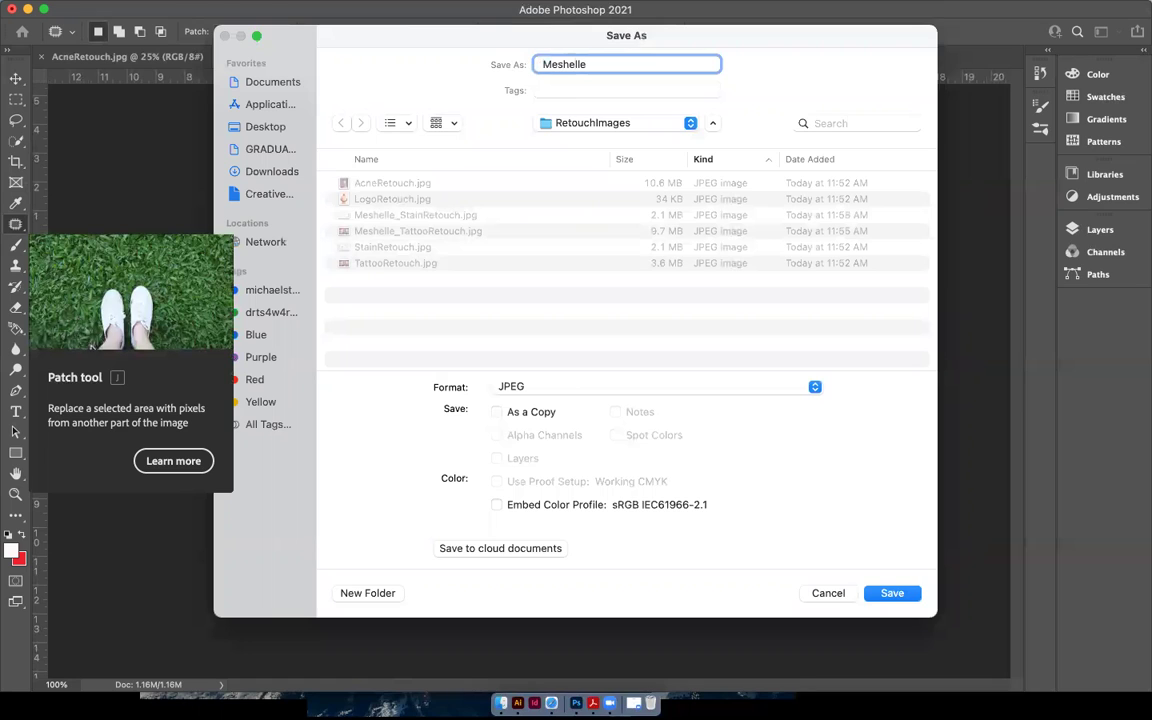
type("_Logo")
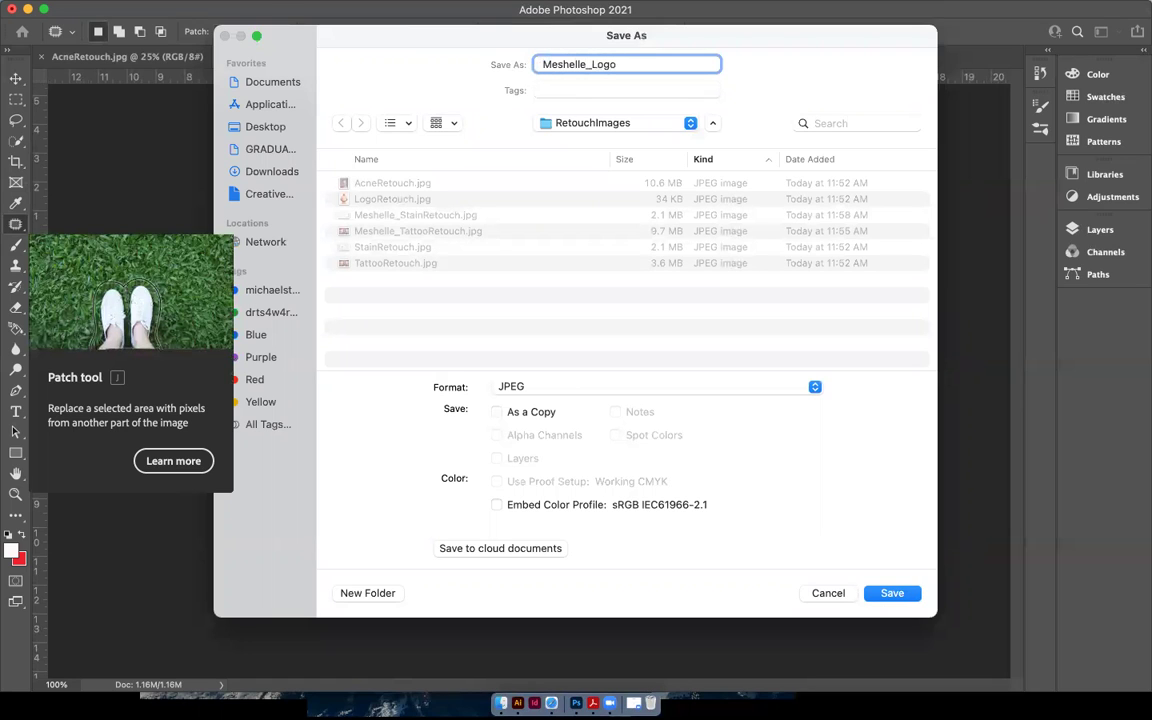
type("Retouch")
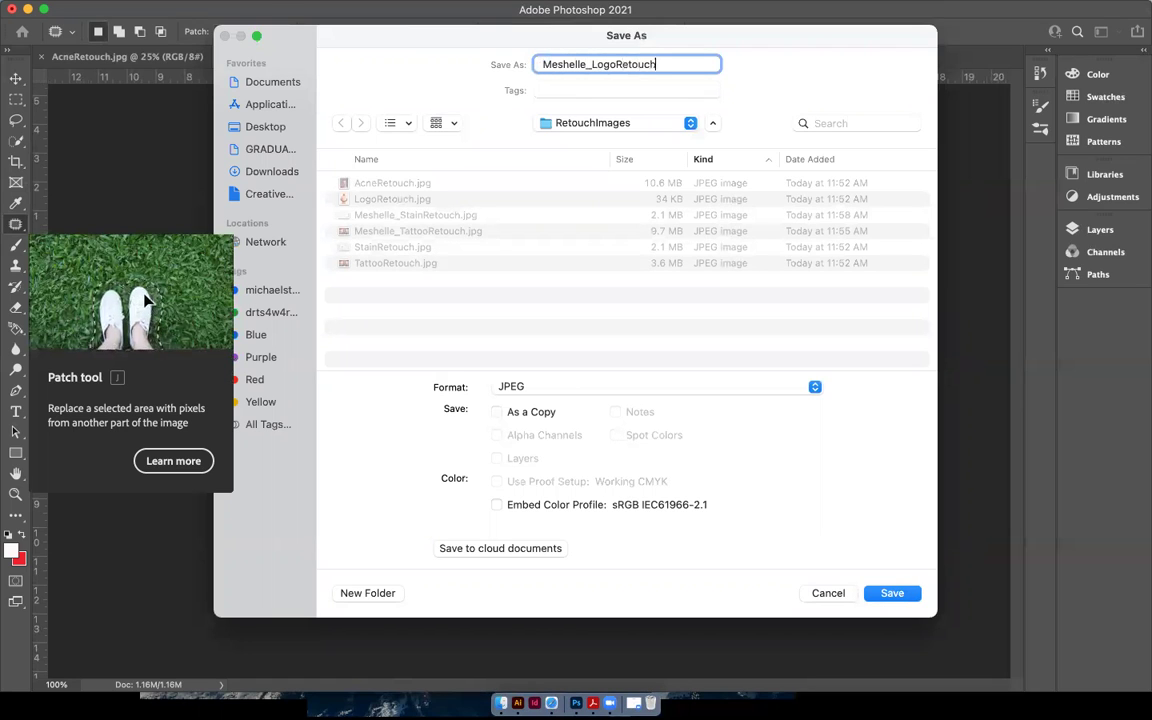
type(".jpg")
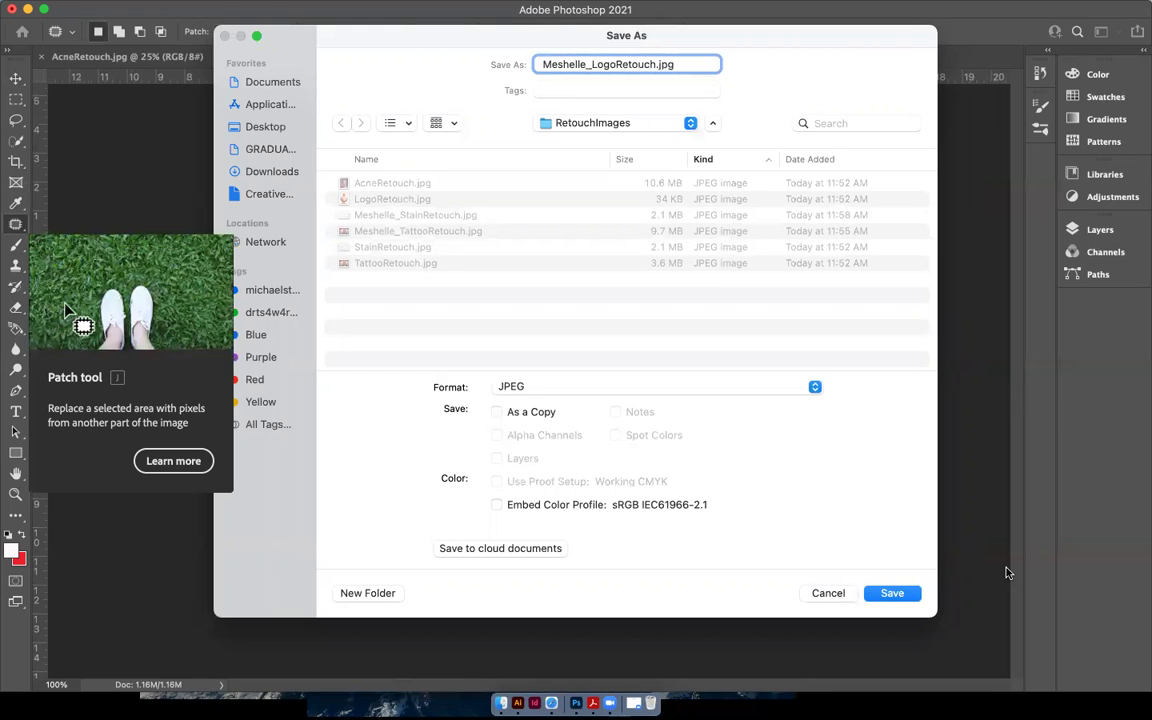
left_click(897, 594)
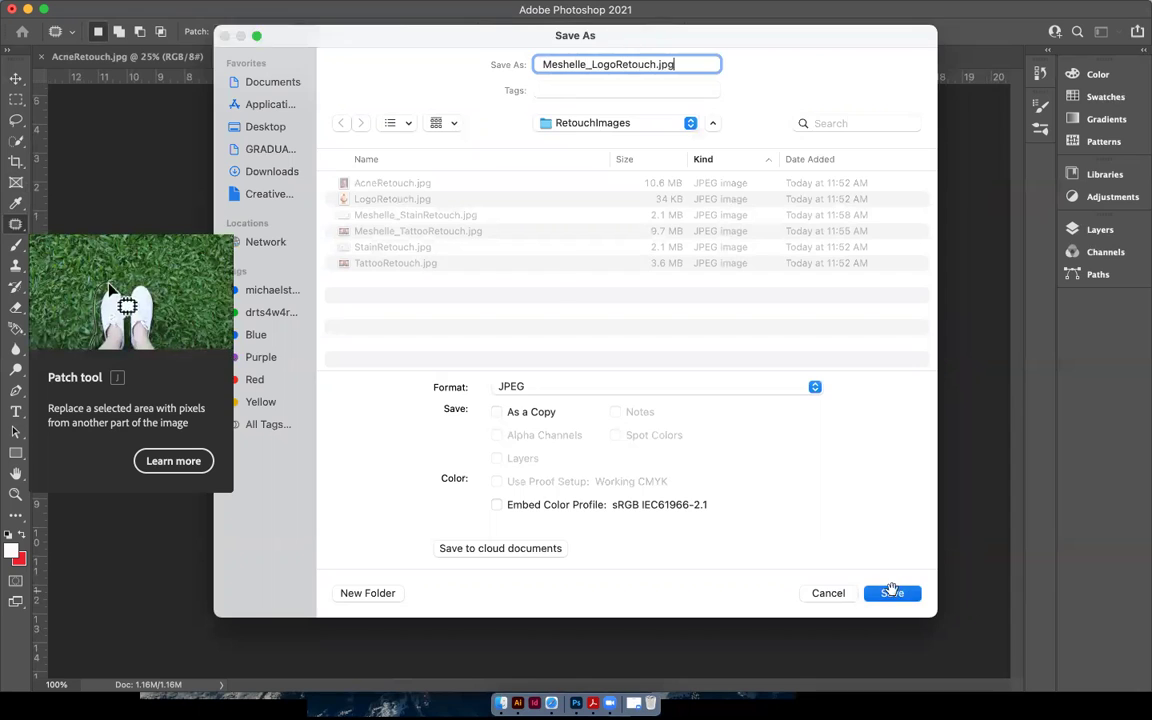
left_click(845, 173)
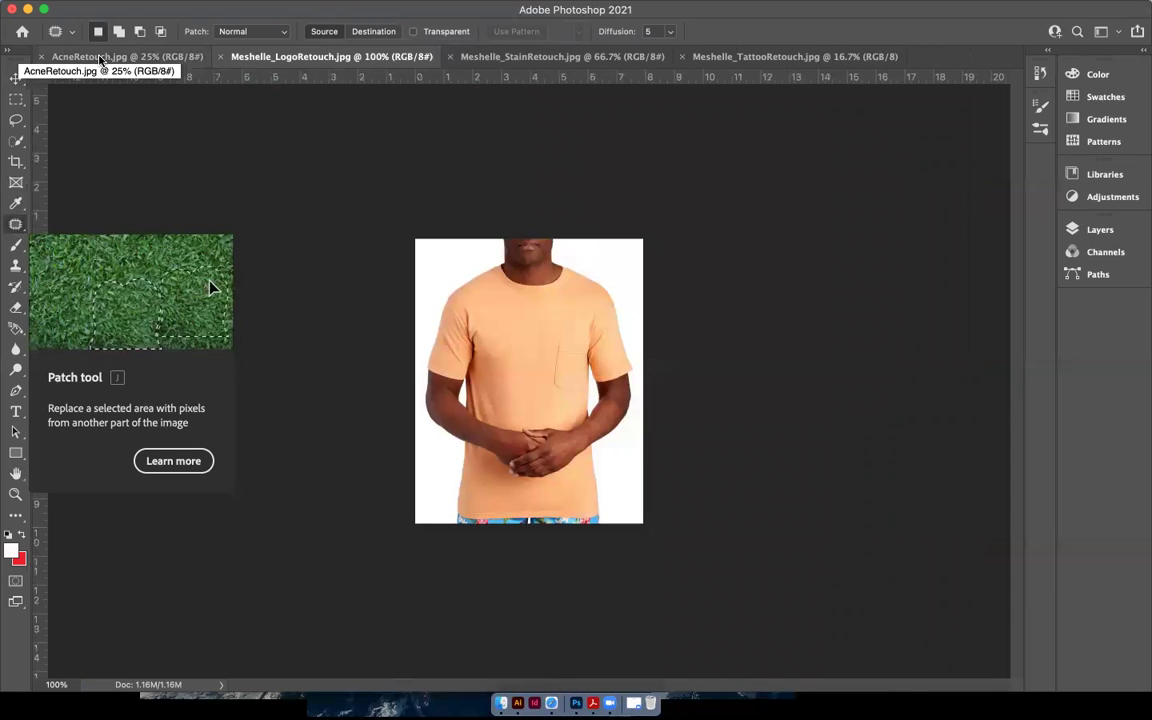
Step: In AcneRetouch.jpg, patch the small blemish on the image's right cheek with clean skin just above it and clear the selection
left_click(100, 57)
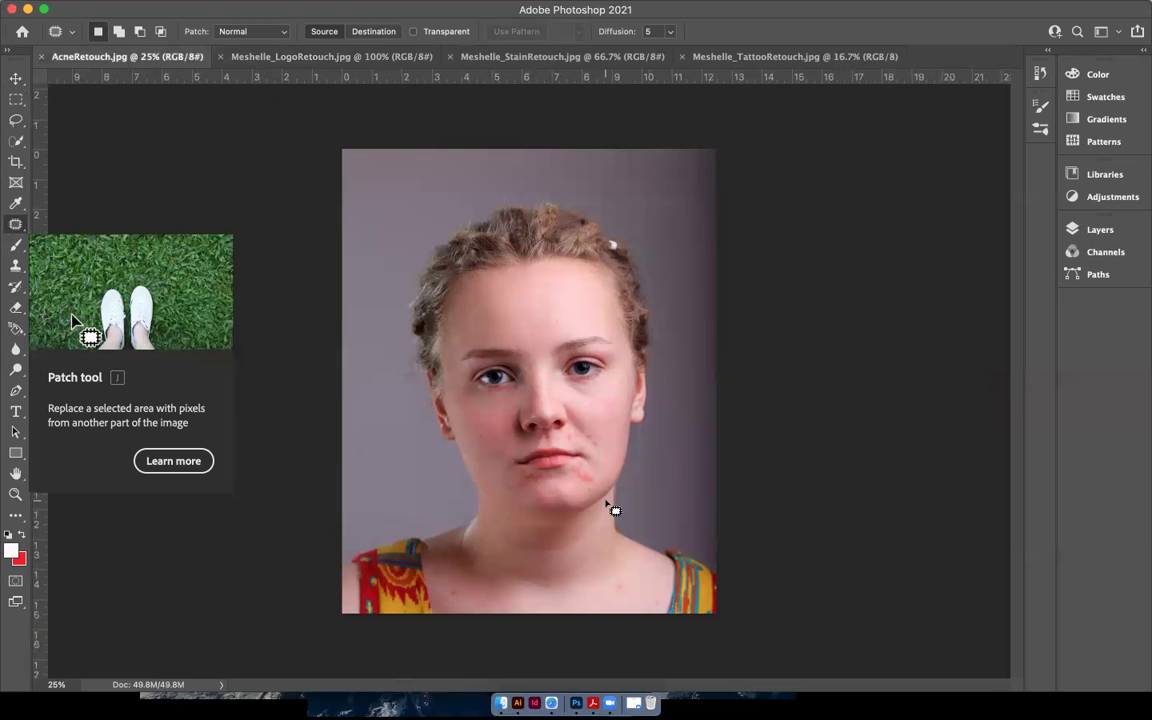
key("super+plus")
key("super+plus")
key("super+plus")
key("super+plus")
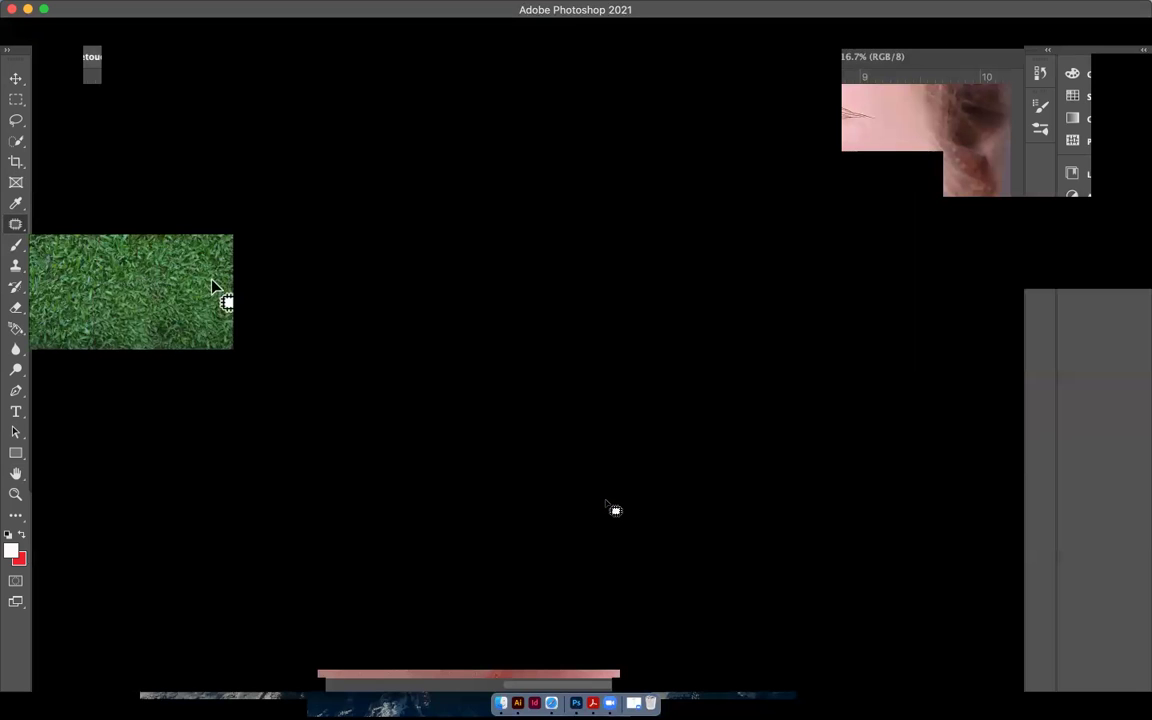
scroll(612, 508, "down", 3)
scroll(612, 508, "right", 2)
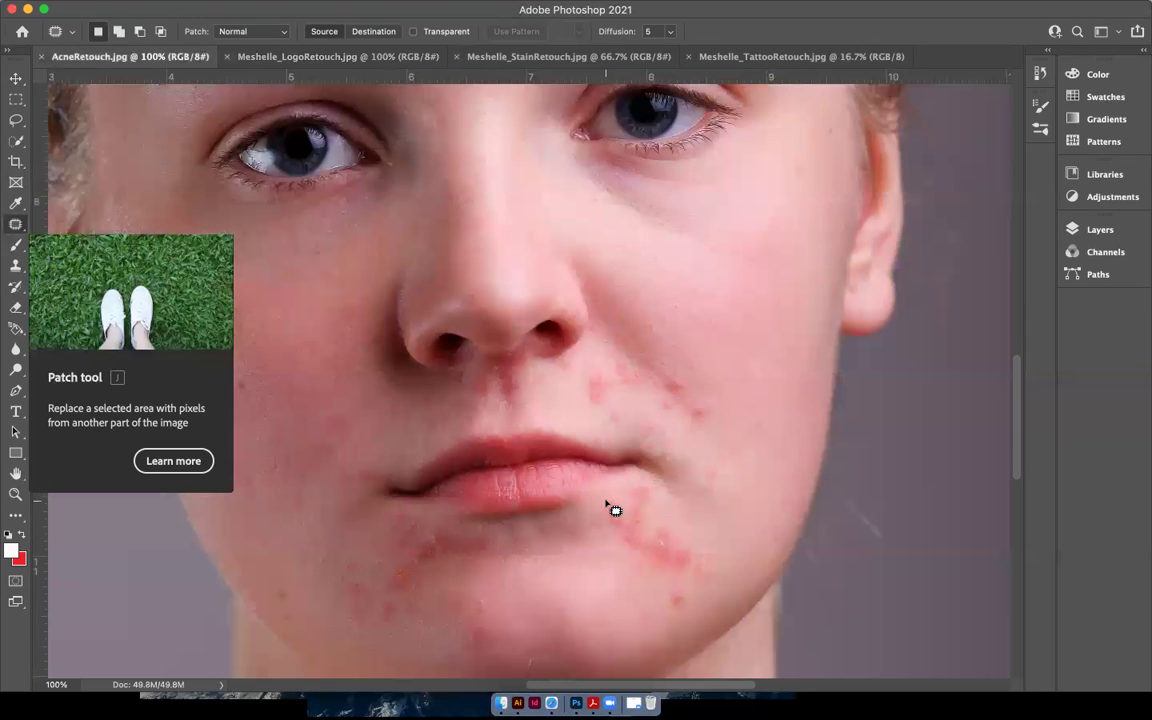
scroll(612, 508, "left", 2)
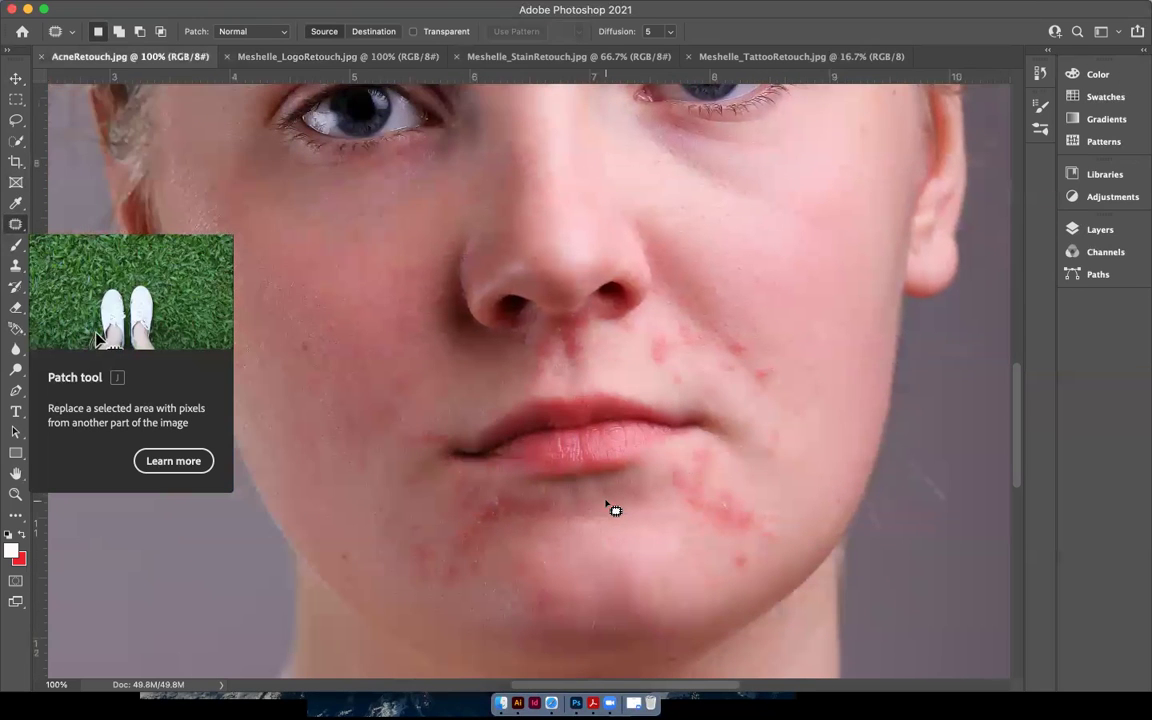
scroll(612, 508, "down", 2)
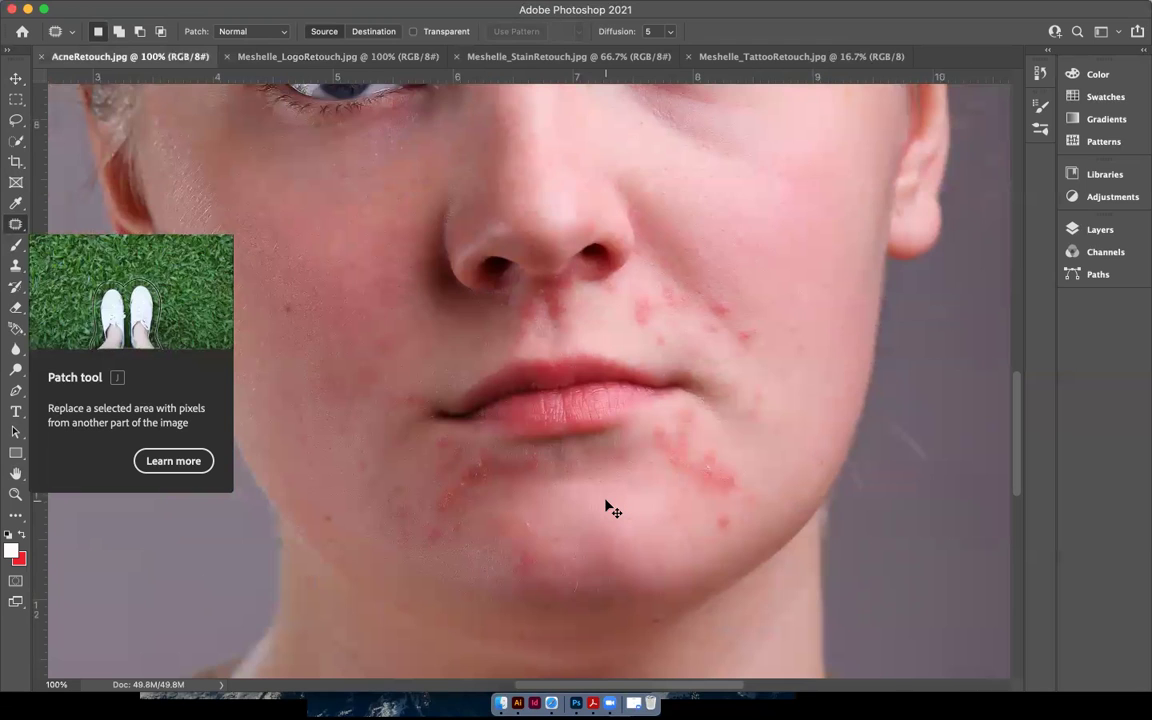
key("super+minus")
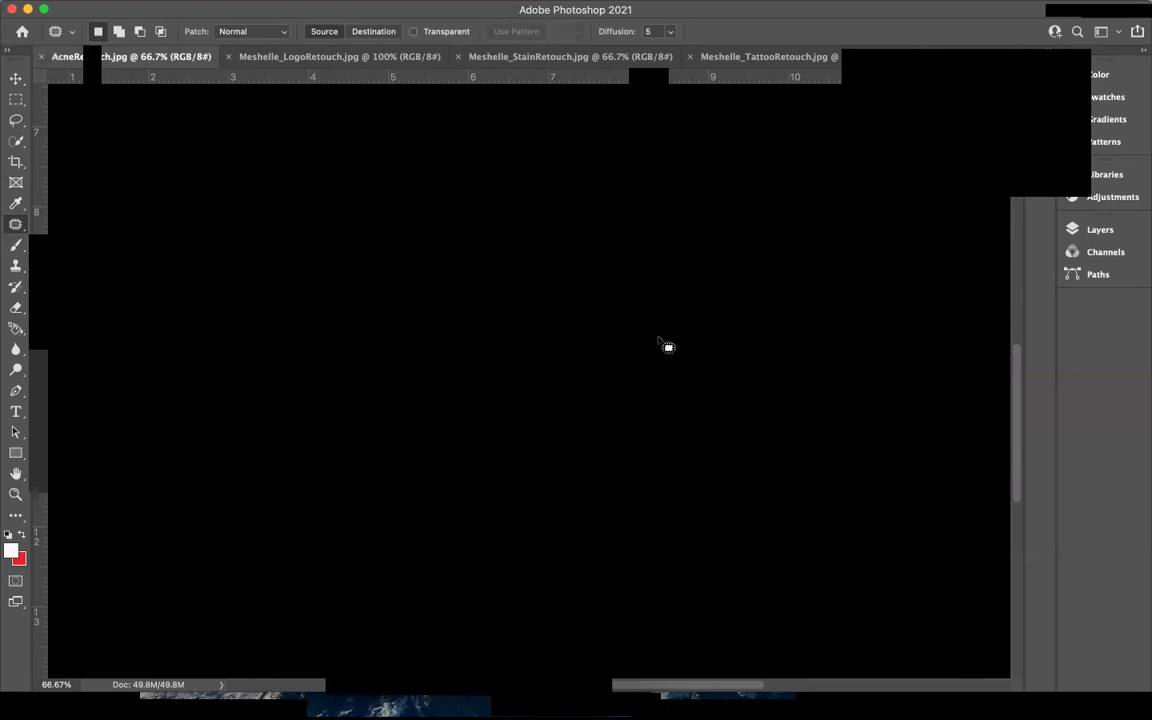
left_click_drag(650, 335, 673, 318)
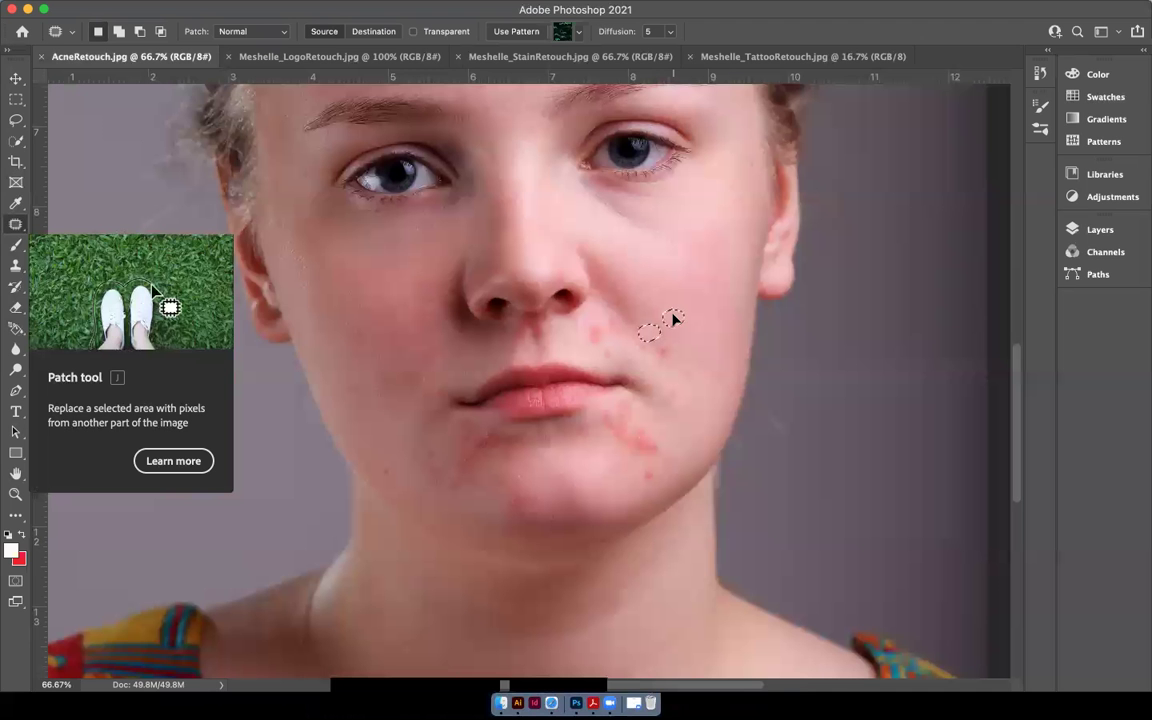
left_click_drag(673, 313, 674, 313)
left_click(749, 301)
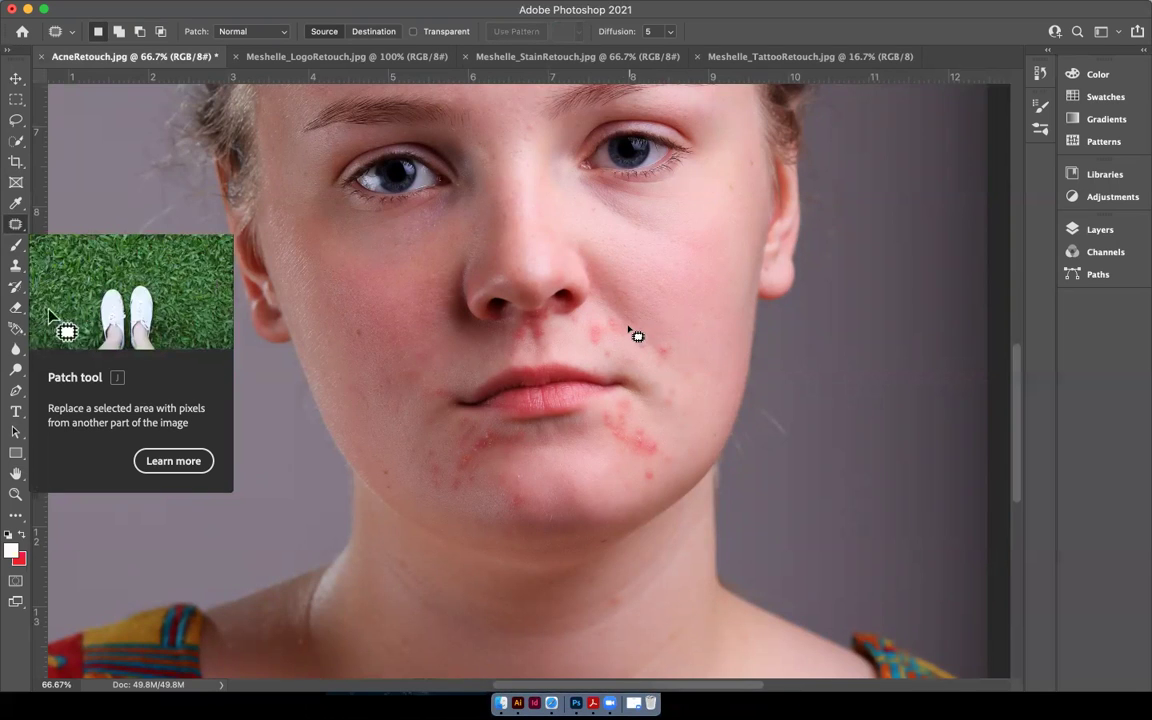
Step: Patch the two red blemishes between the nose and the right cheek with clean skin, clearing the selection after each
mouse_move(628, 325)
left_mouse_down()
mouse_move(605, 327)
mouse_move(620, 341)
mouse_move(630, 327)
mouse_move(565, 290)
left_mouse_up()
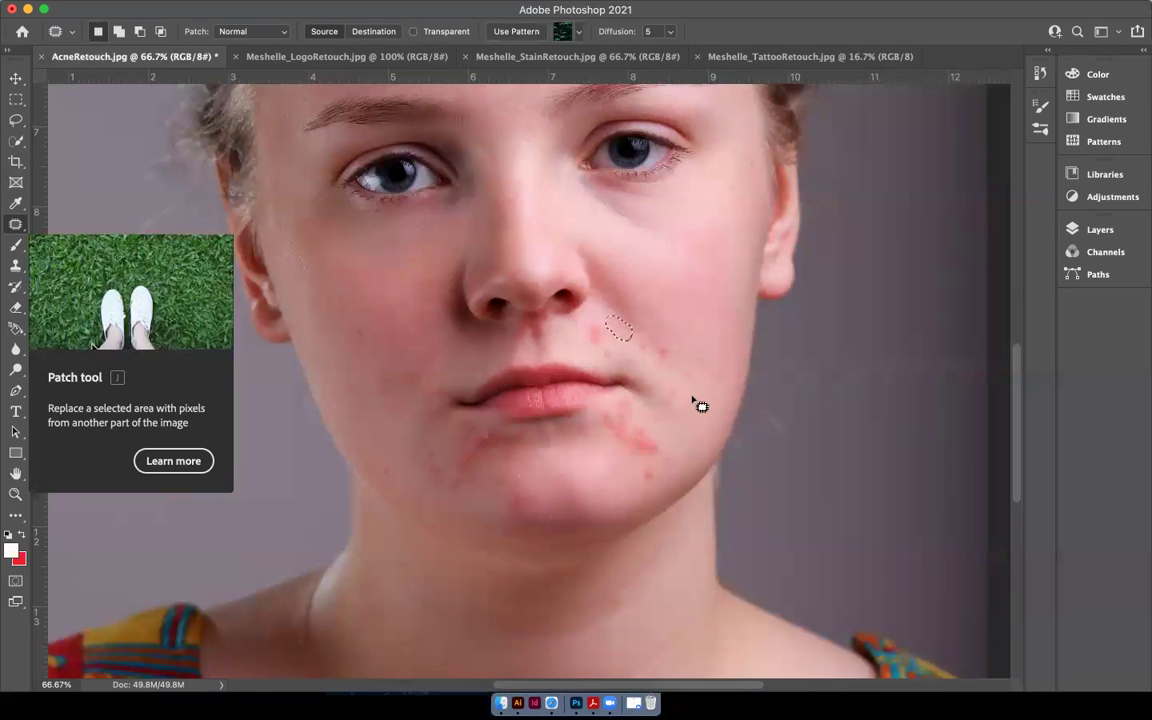
key("ctrl+d")
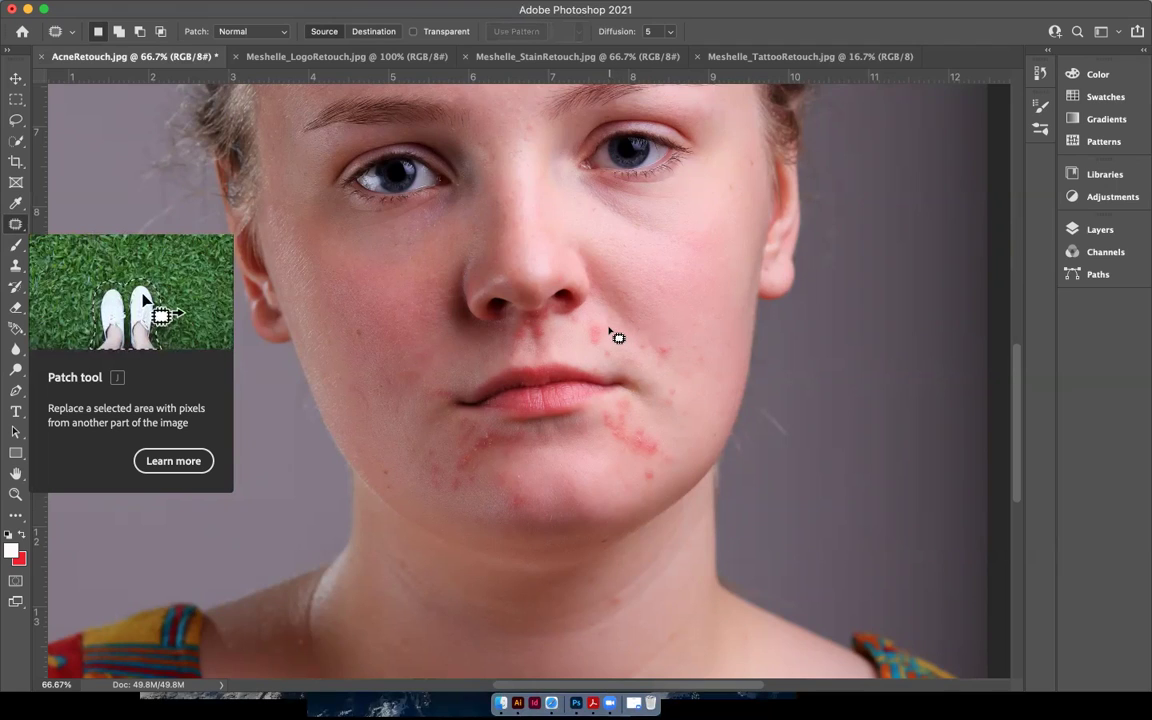
left_click_drag(583, 334, 596, 344)
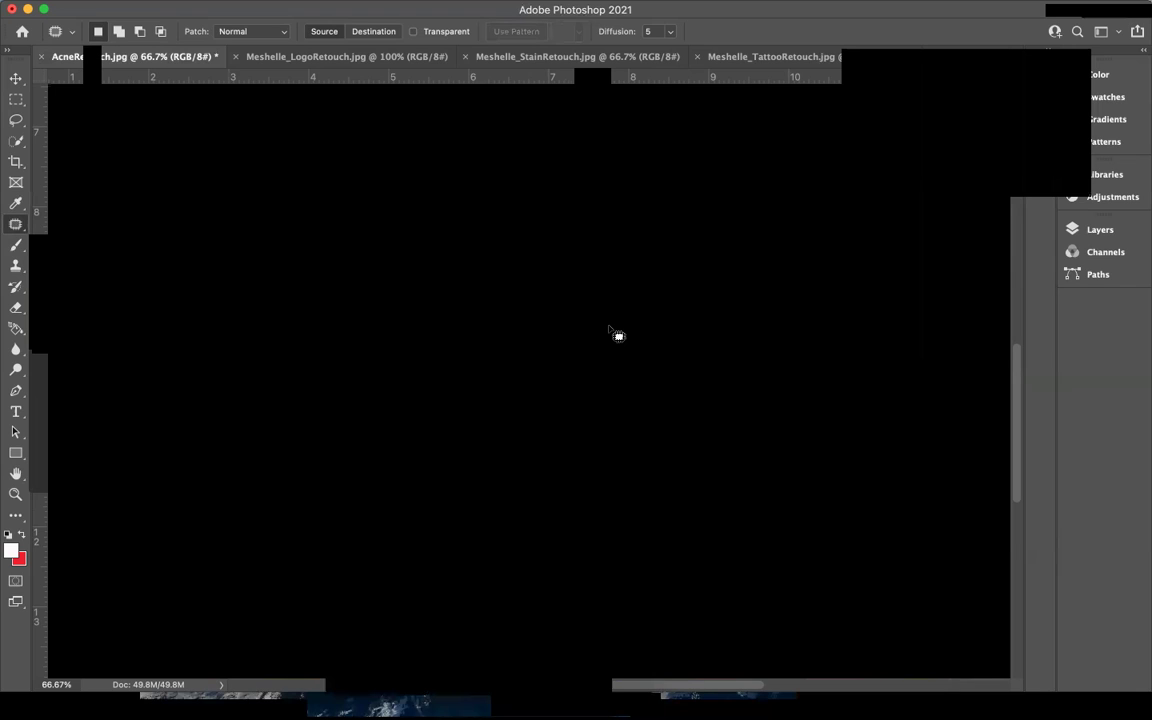
left_click_drag(609, 325, 666, 265)
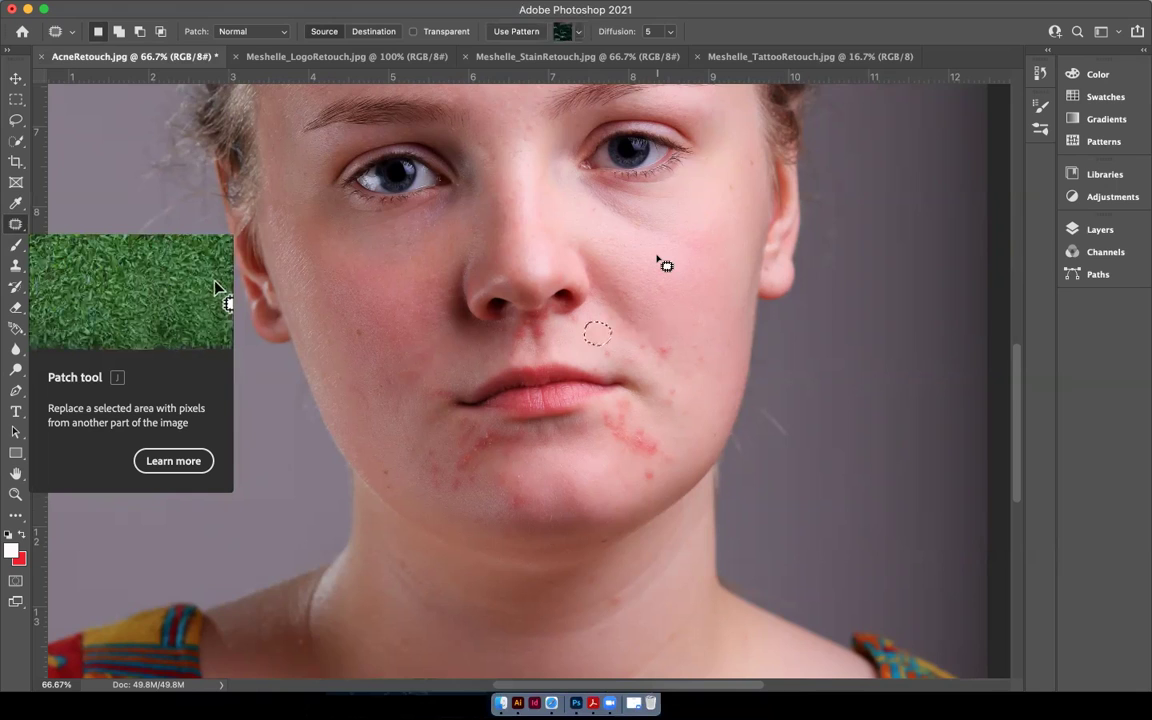
key("super+d")
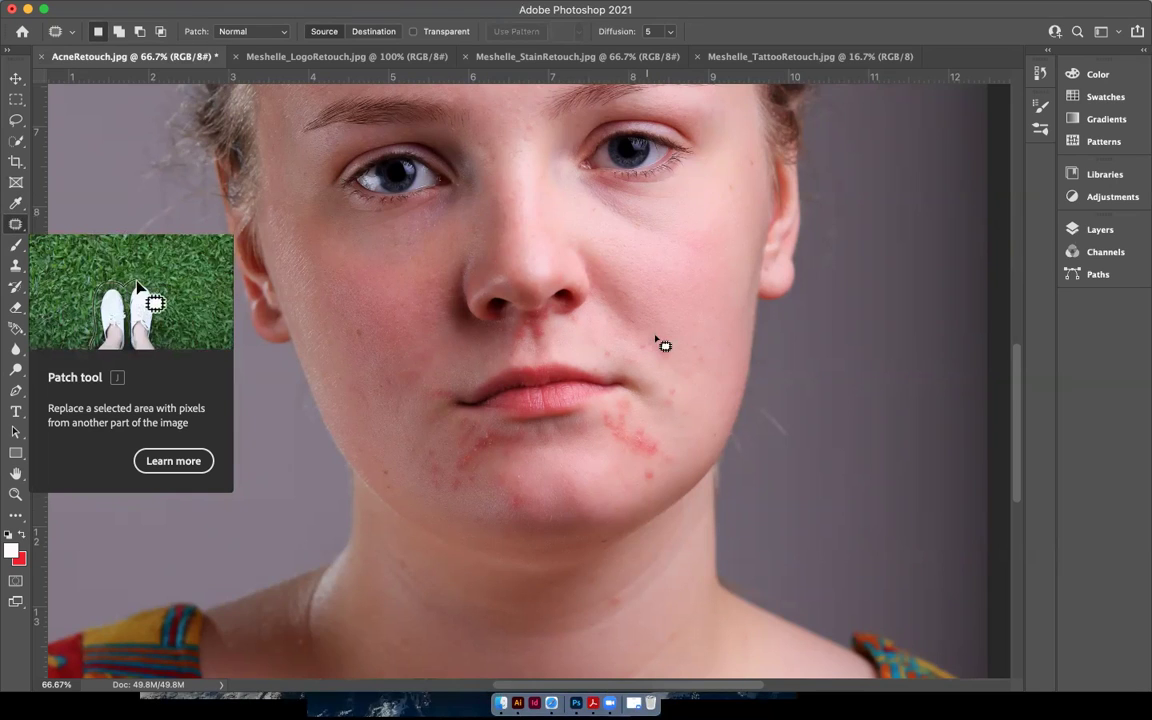
Step: Patch the red spots on the lower right cheek and the marks above the right mouth corner with clean cheek skin, clearing each selection
mouse_move(663, 334)
left_mouse_down()
mouse_move(637, 350)
mouse_move(661, 358)
mouse_move(665, 335)
left_mouse_up()
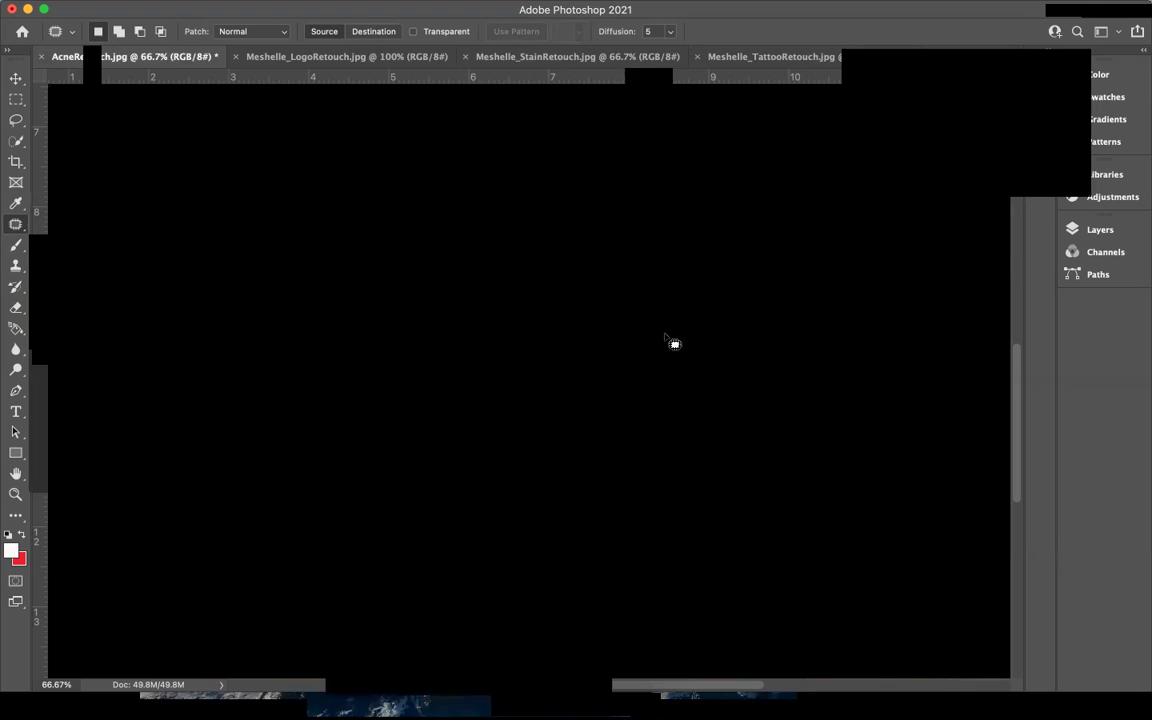
left_click_drag(664, 345, 680, 294)
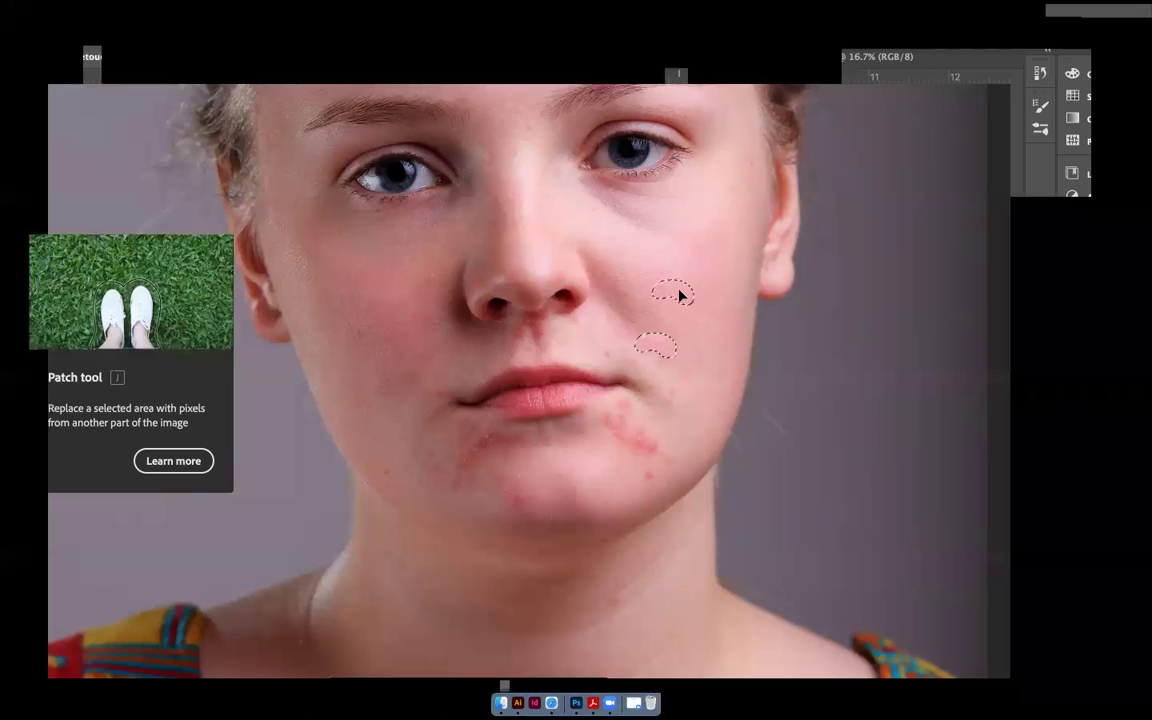
key("super+d")
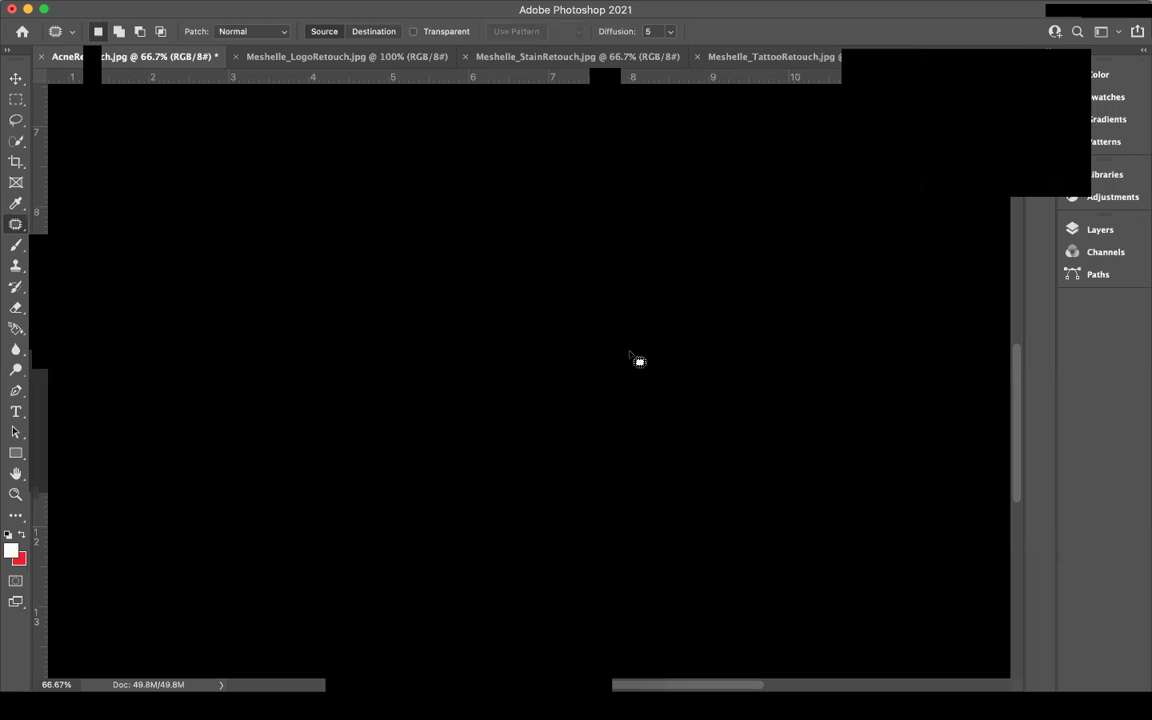
mouse_move(630, 355)
left_mouse_down()
mouse_move(650, 355)
mouse_move(684, 322)
left_mouse_up()
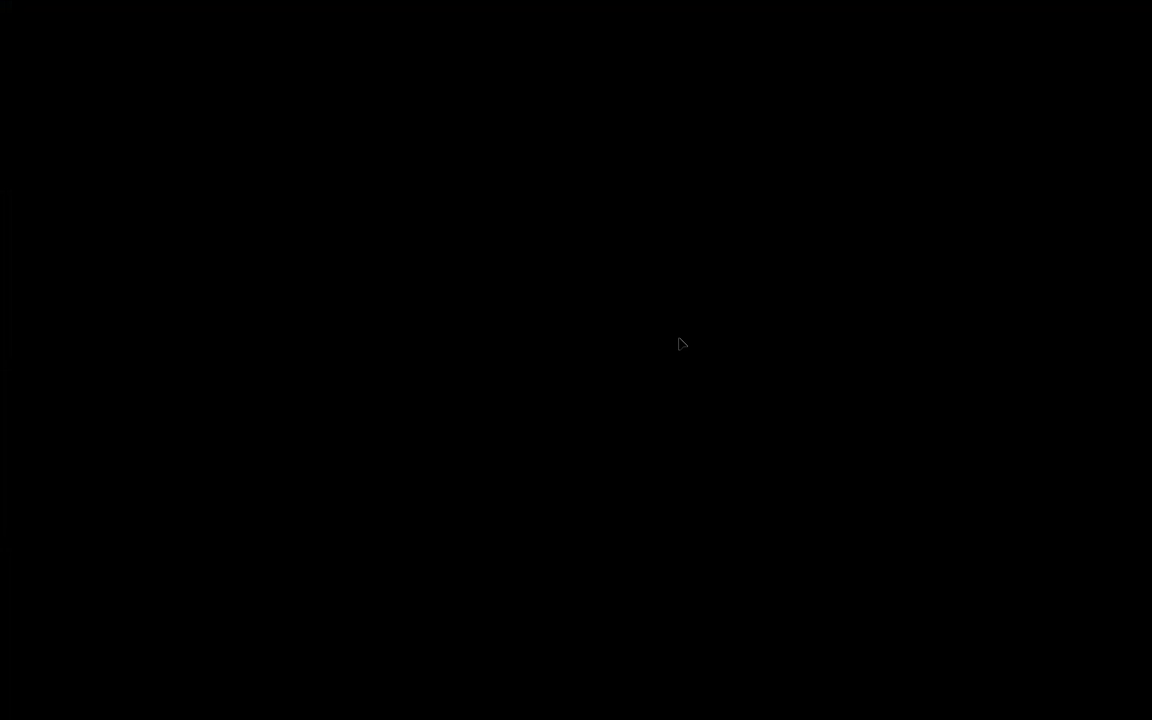
left_click_drag(673, 426, 673, 419)
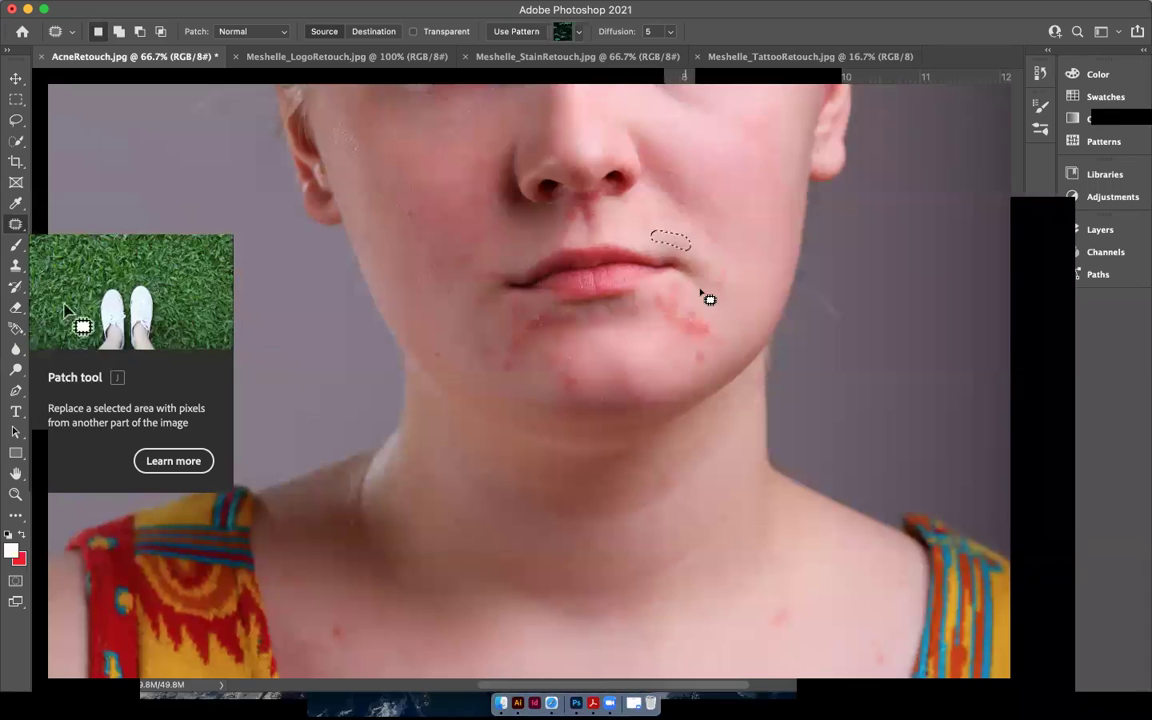
key("super+d")
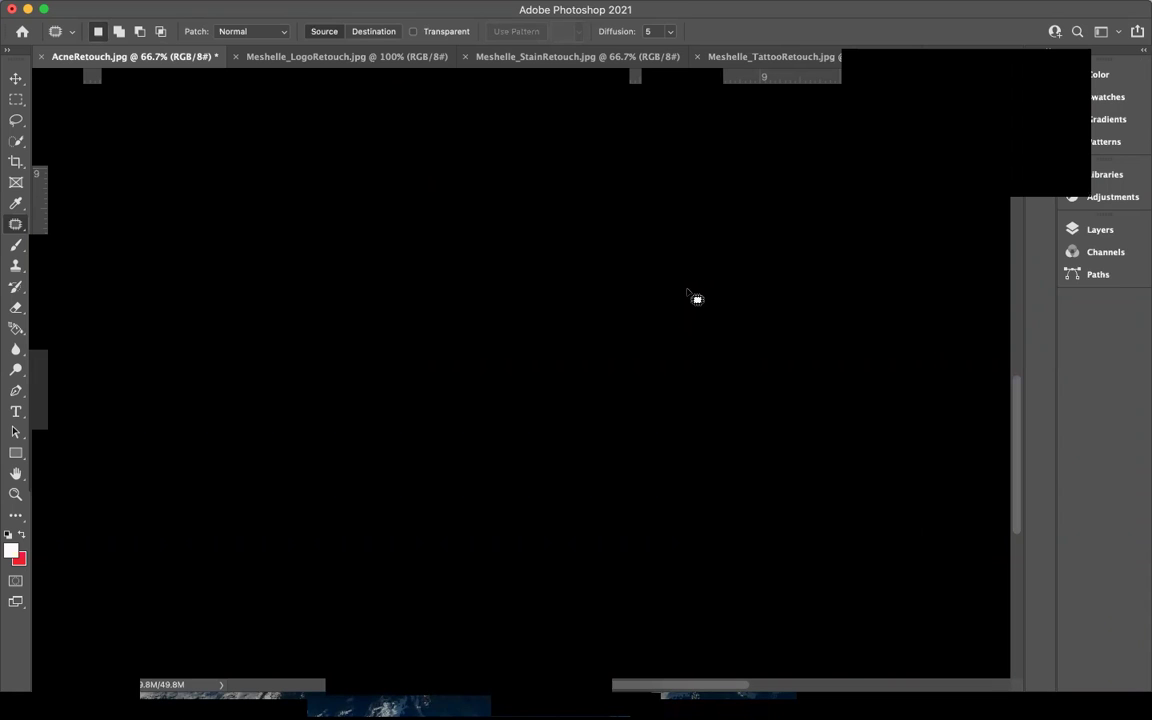
Step: Patch the large acne cluster below the right mouth corner with clean chin skin and clear the selection
left_click_drag(687, 300, 687, 302)
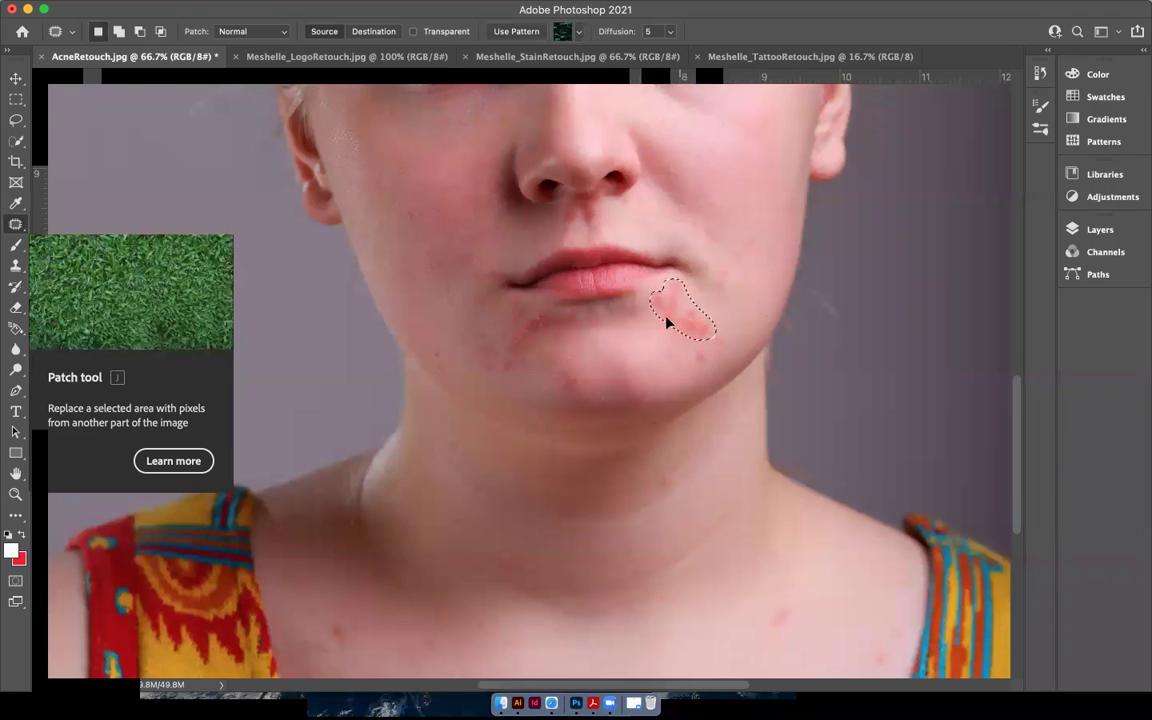
left_click_drag(666, 317, 637, 351)
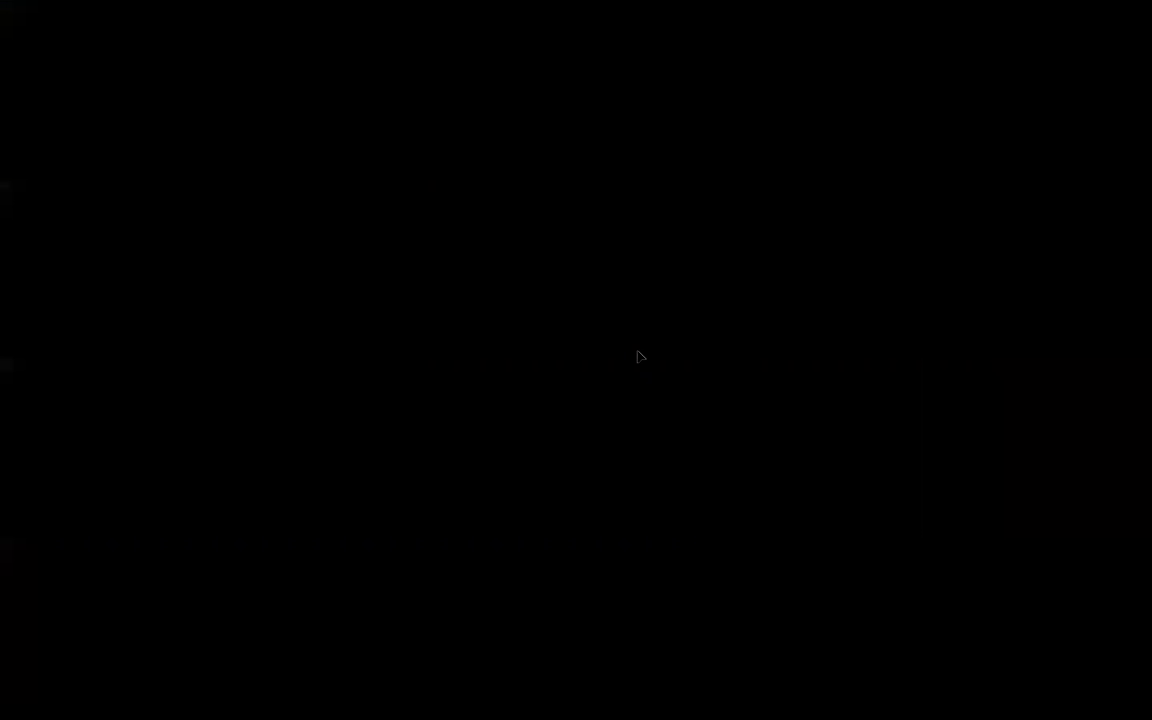
key("super+d")
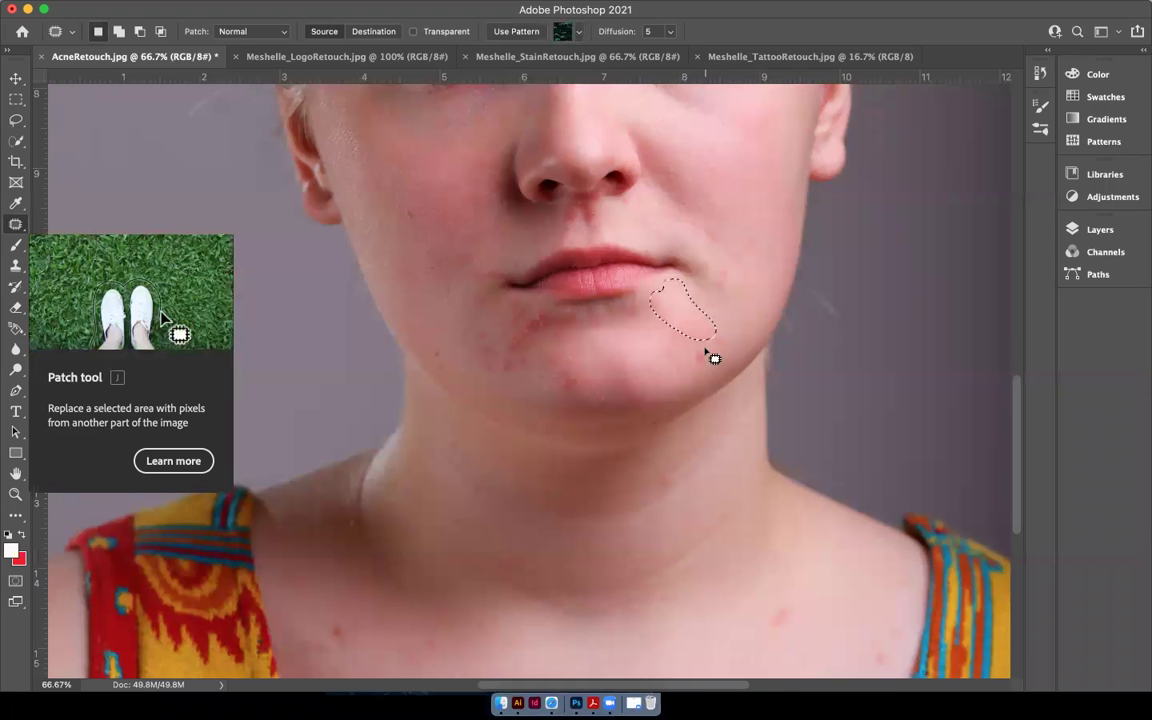
left_click(710, 355)
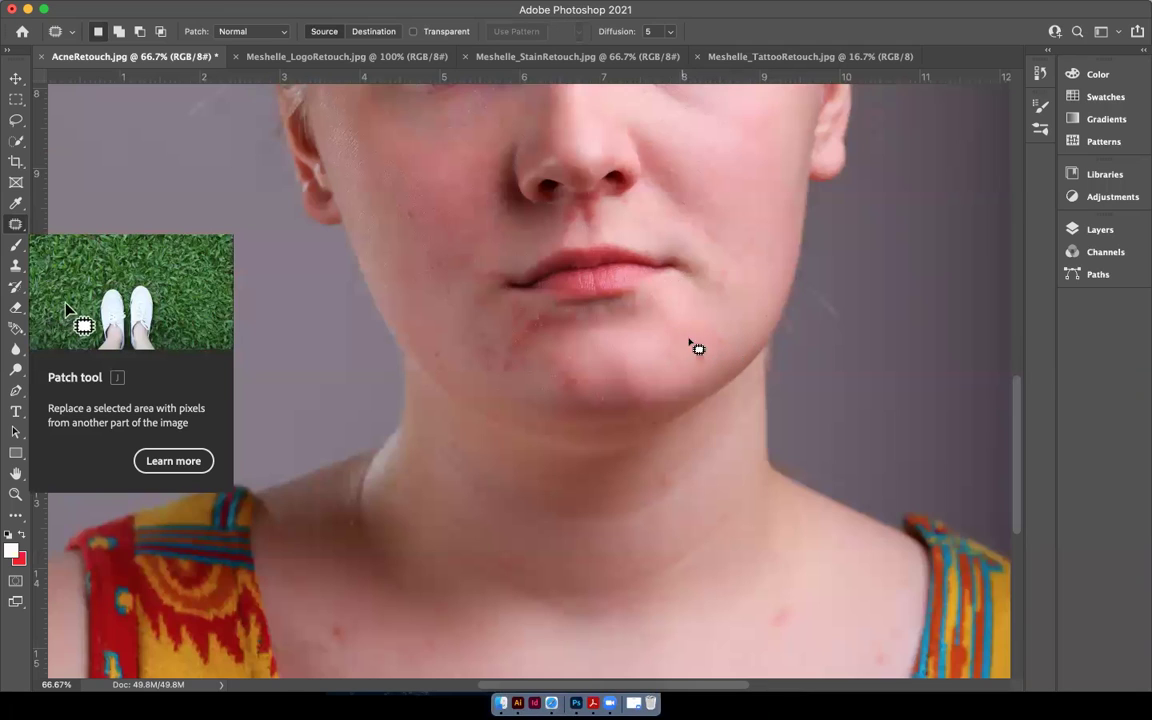
Step: Cover the small red spot on the chin's right side with nearby clean skin, using the Clone Stamp with a 60 px brush
left_click(15, 266)
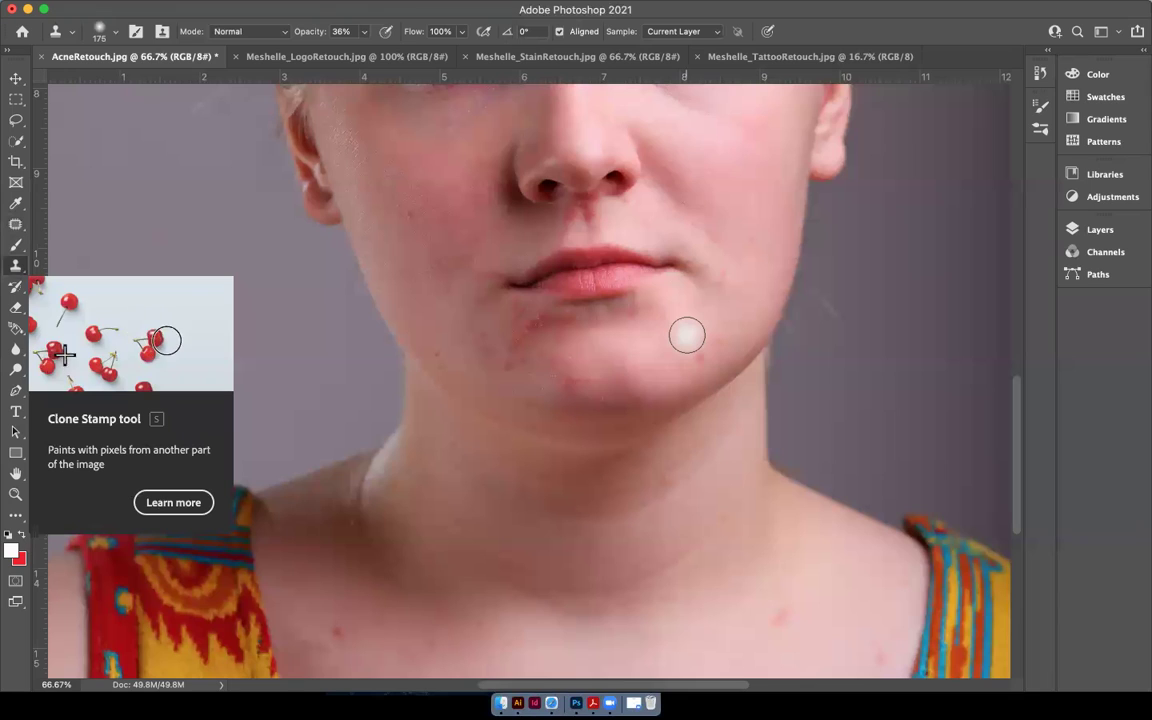
key("bracketleft")
key("bracketleft")
key("bracketleft")
key("bracketleft")
key("bracketleft")
key("bracketleft")
key("bracketleft")
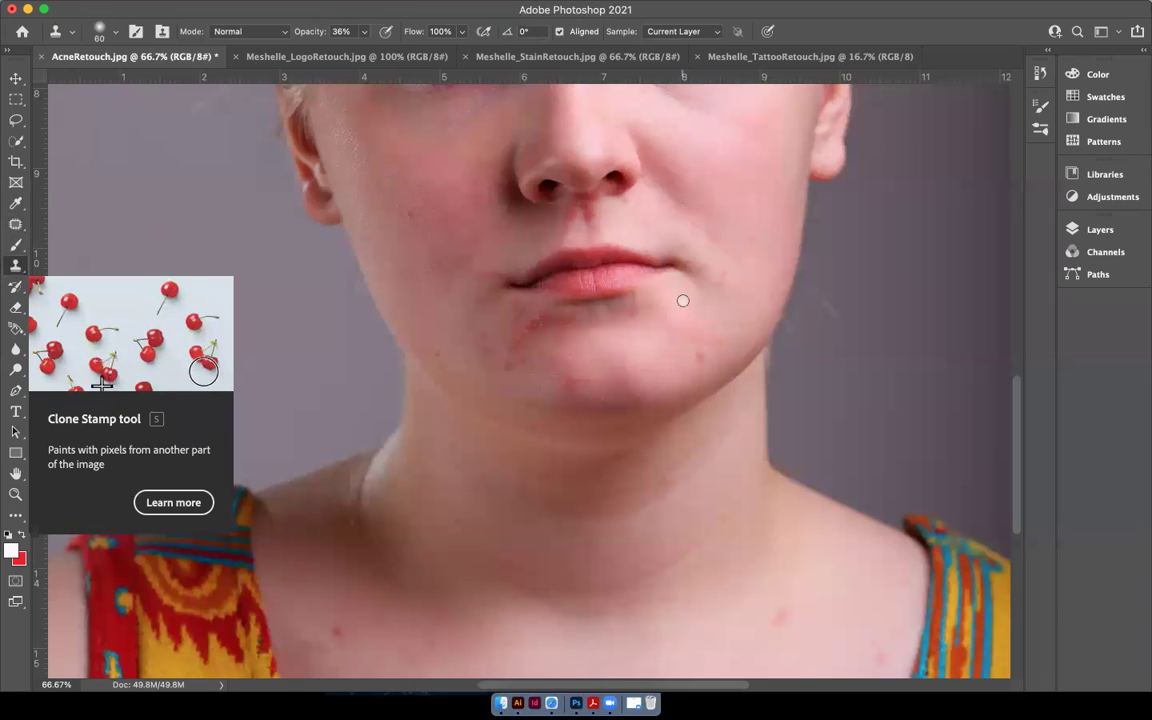
left_click(700, 357)
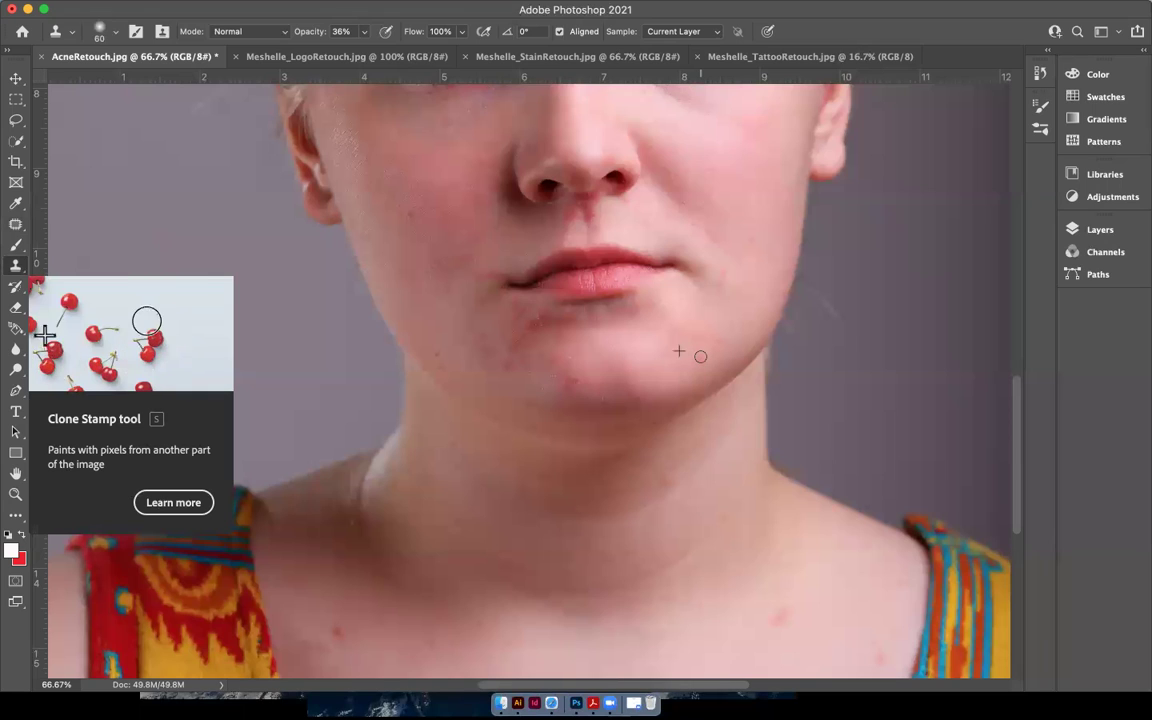
left_click(700, 355)
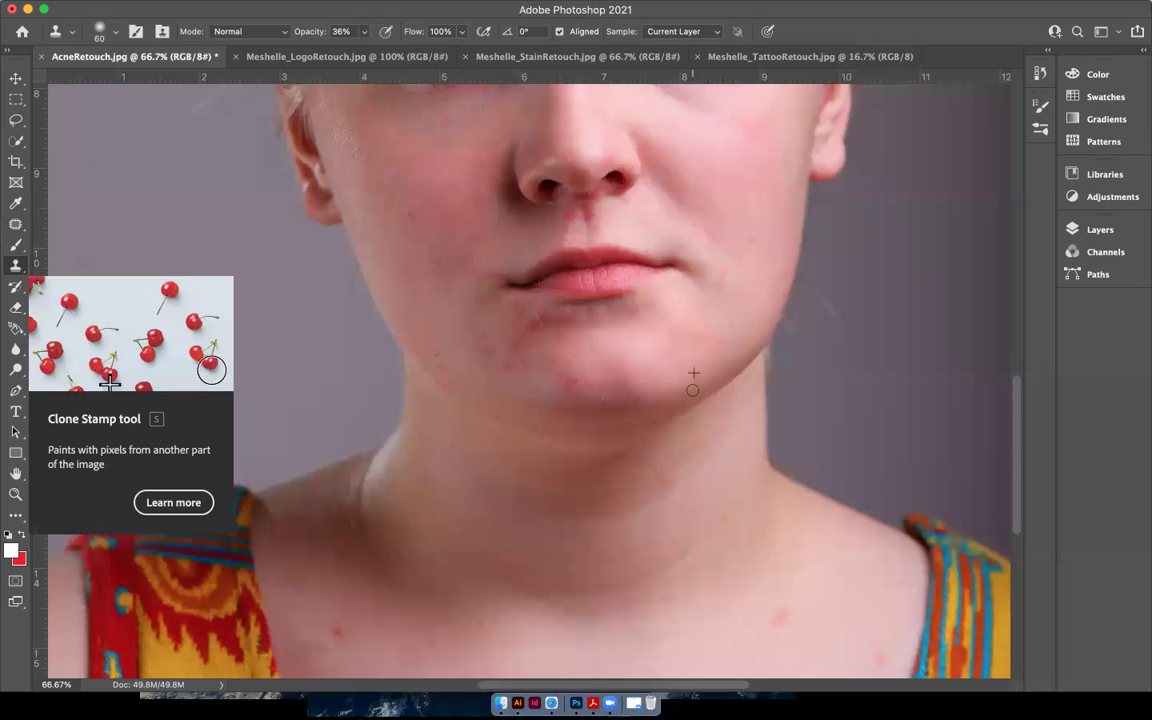
Step: Clone clean skin from below over the remaining small red spots on the cheek beside the right mouth corner
left_click(711, 308, "alt")
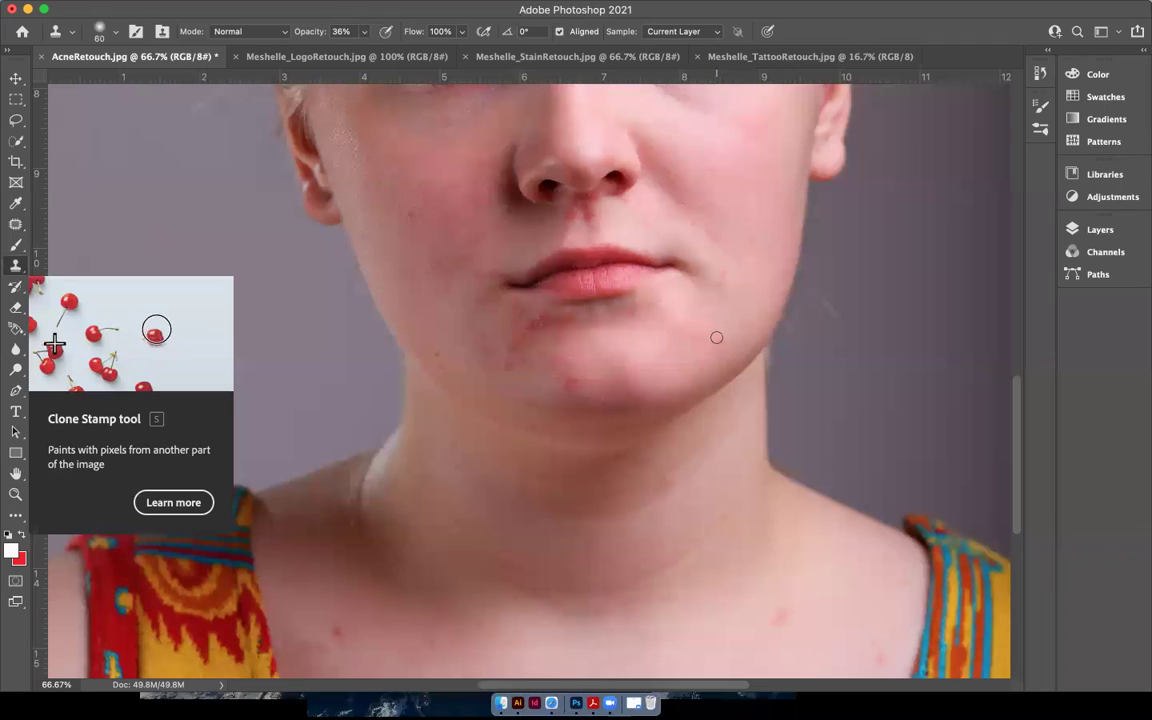
left_click_drag(711, 334, 720, 283)
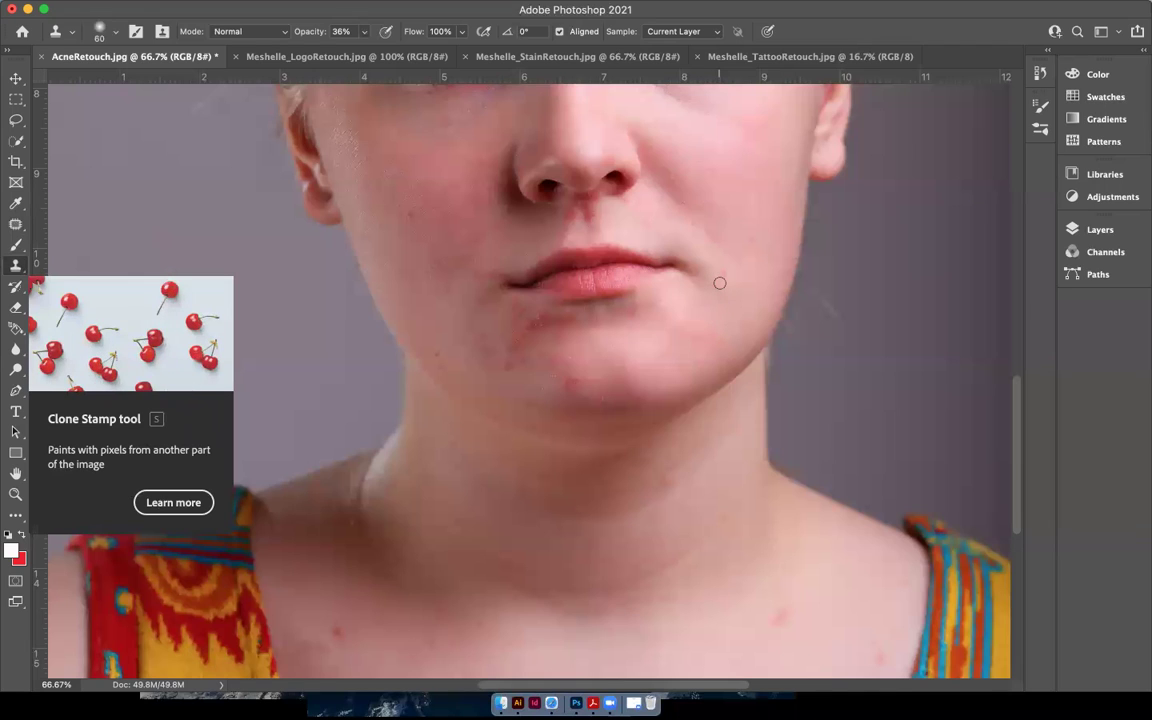
left_click_drag(720, 283, 719, 281)
left_click(715, 311, "alt")
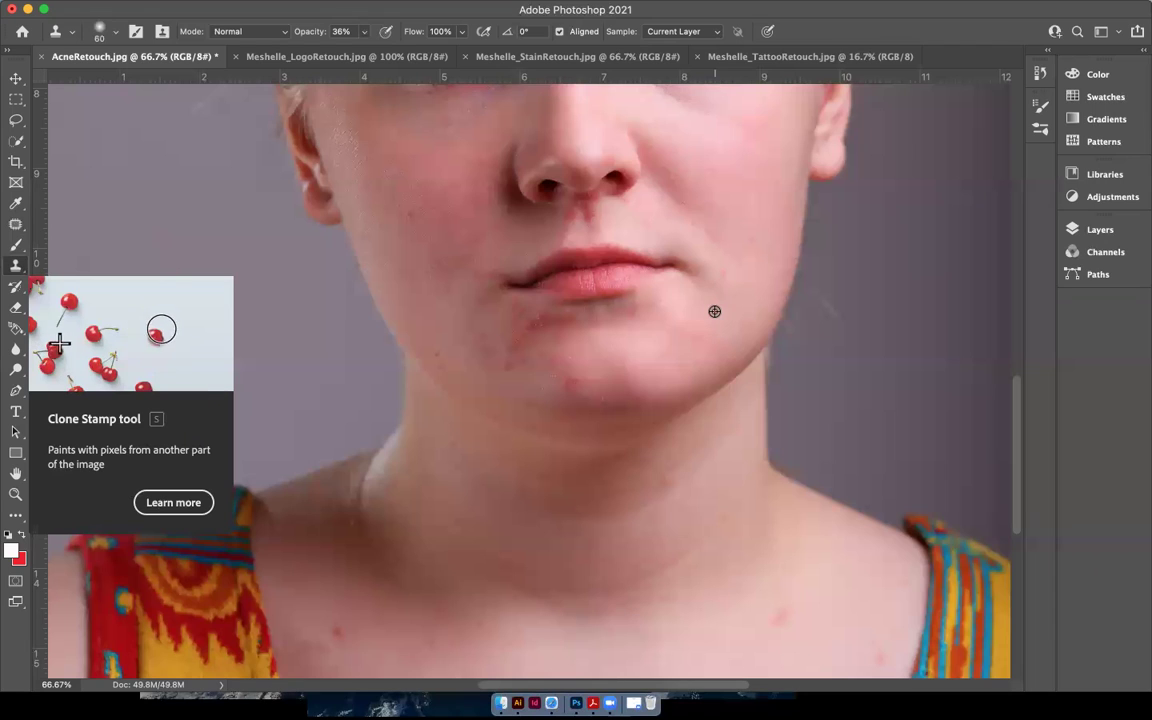
mouse_move(723, 273)
left_mouse_down()
mouse_move(750, 297)
mouse_move(720, 301)
left_mouse_up()
Step: Patch the acne cluster below the left mouth corner with clean skin from the right side of the face, undoing the stray selection
left_click(15, 225)
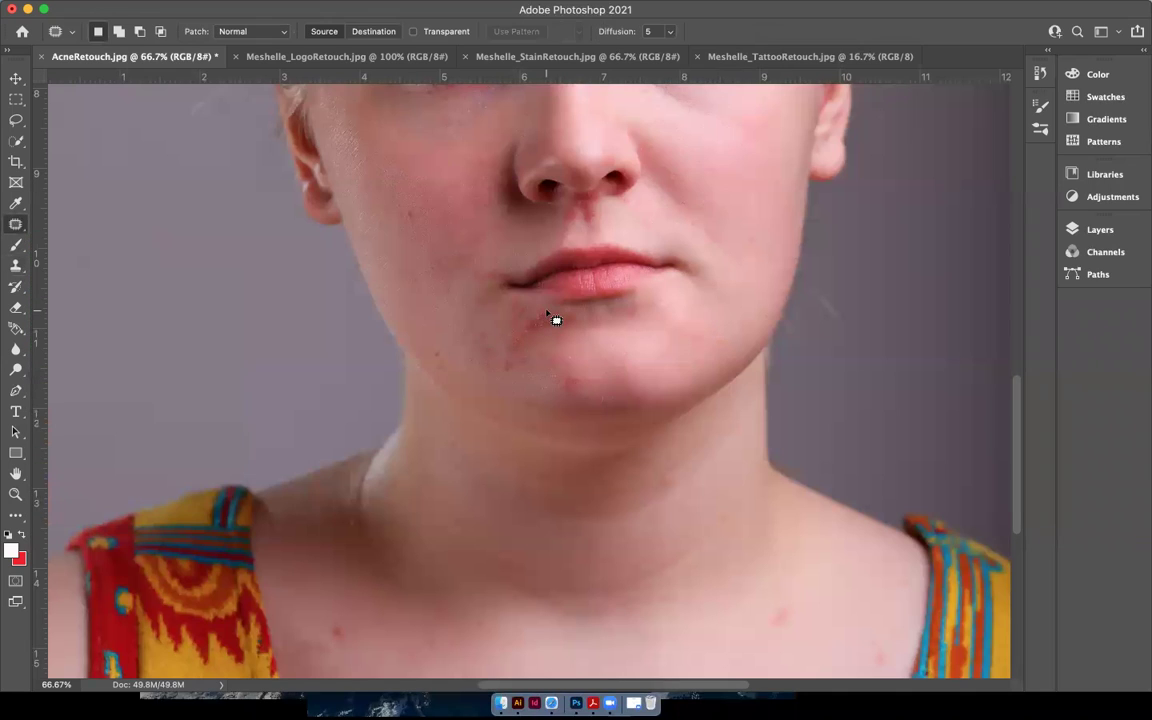
mouse_move(533, 313)
left_mouse_down()
mouse_move(510, 342)
mouse_move(522, 373)
mouse_move(548, 312)
mouse_move(531, 330)
left_mouse_up()
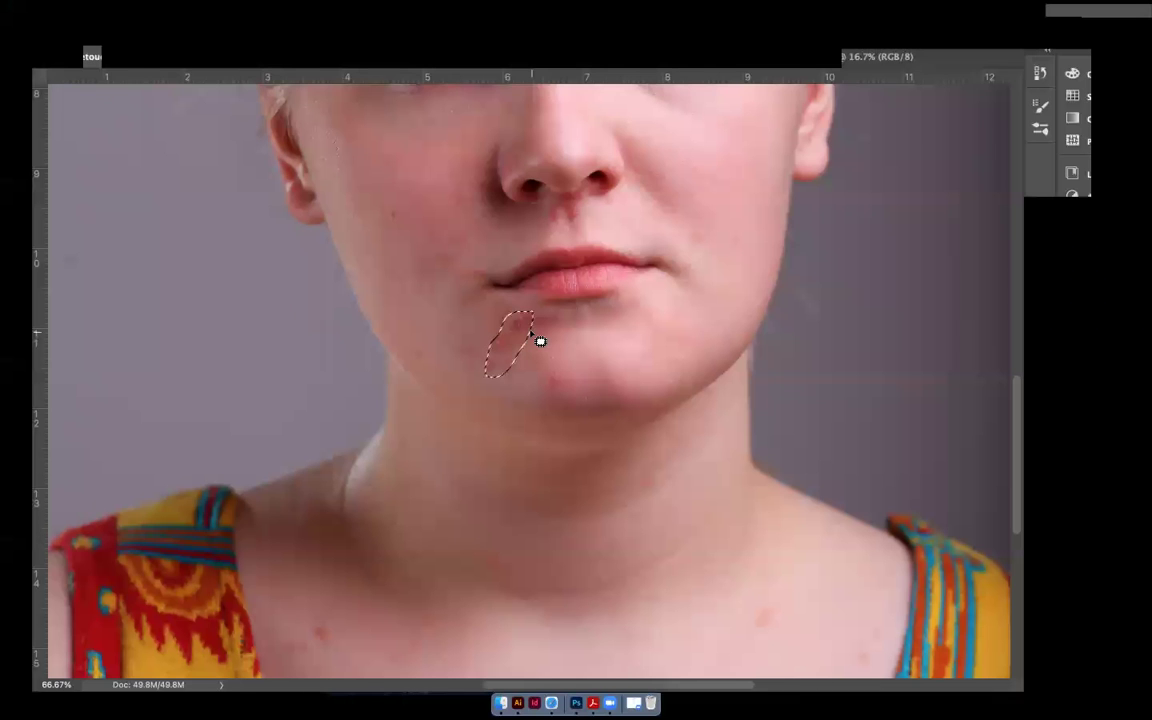
scroll(531, 333, "right", 1)
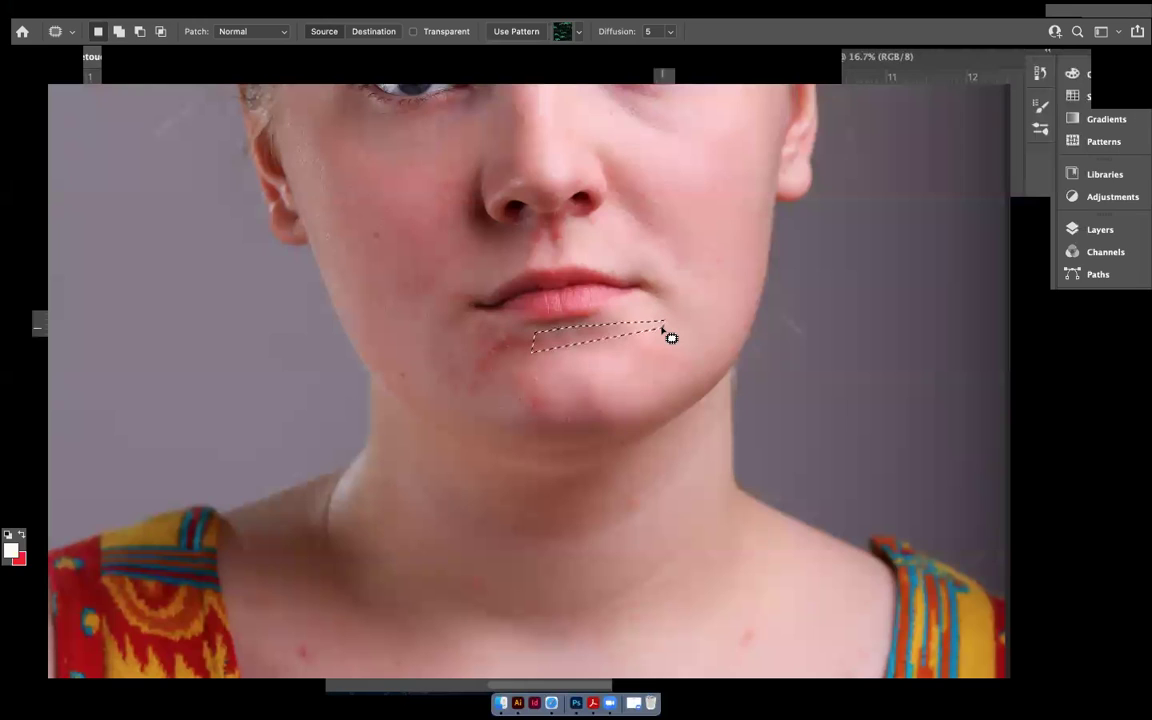
key("super+z")
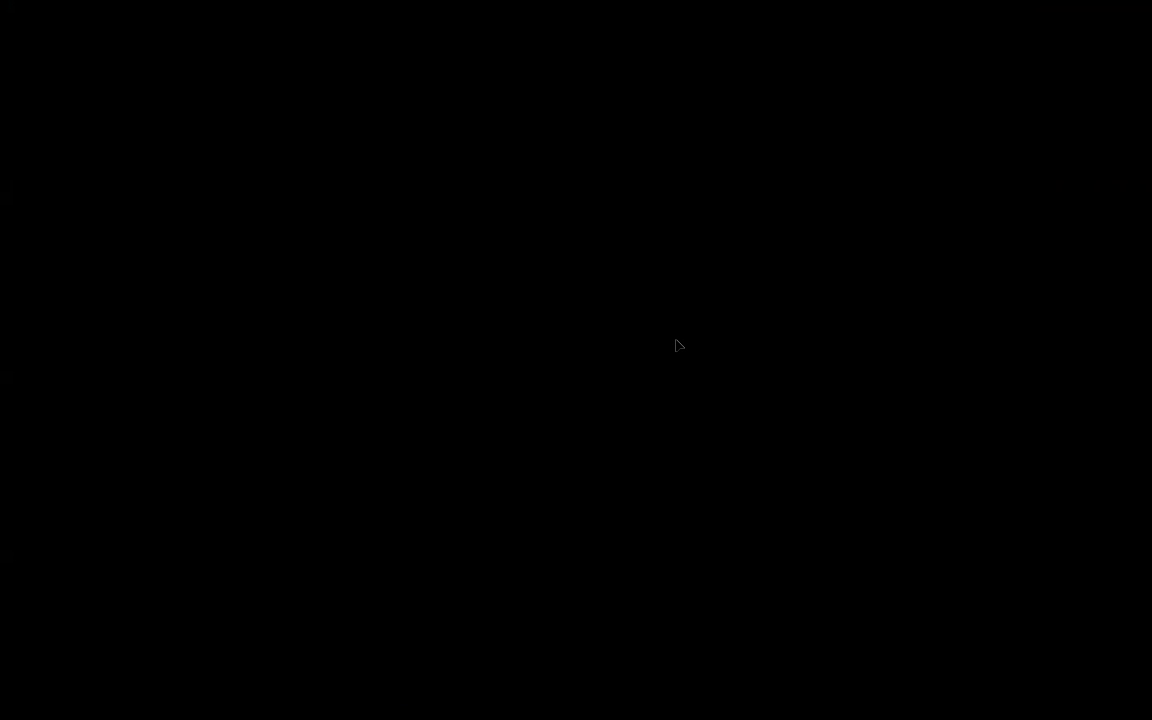
left_click_drag(676, 340, 674, 296)
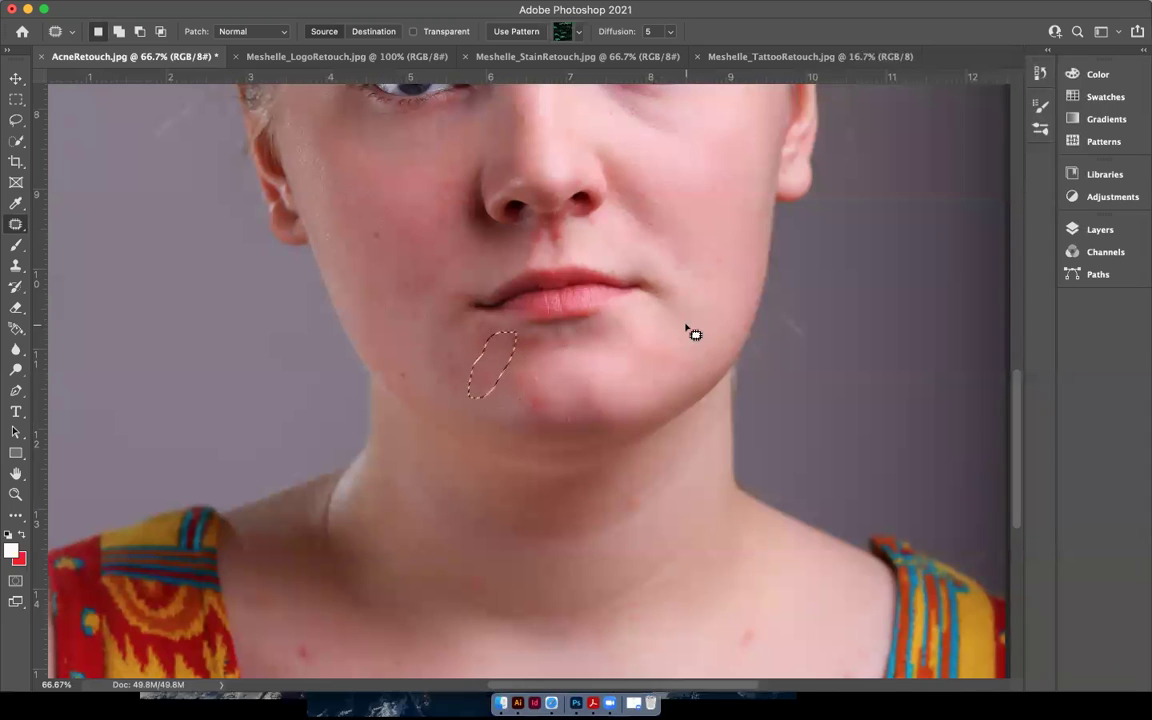
Step: Clear the old selection and patch the redness between the nose and upper lip with clean skin from beside the right mouth corner
key("ctrl+d")
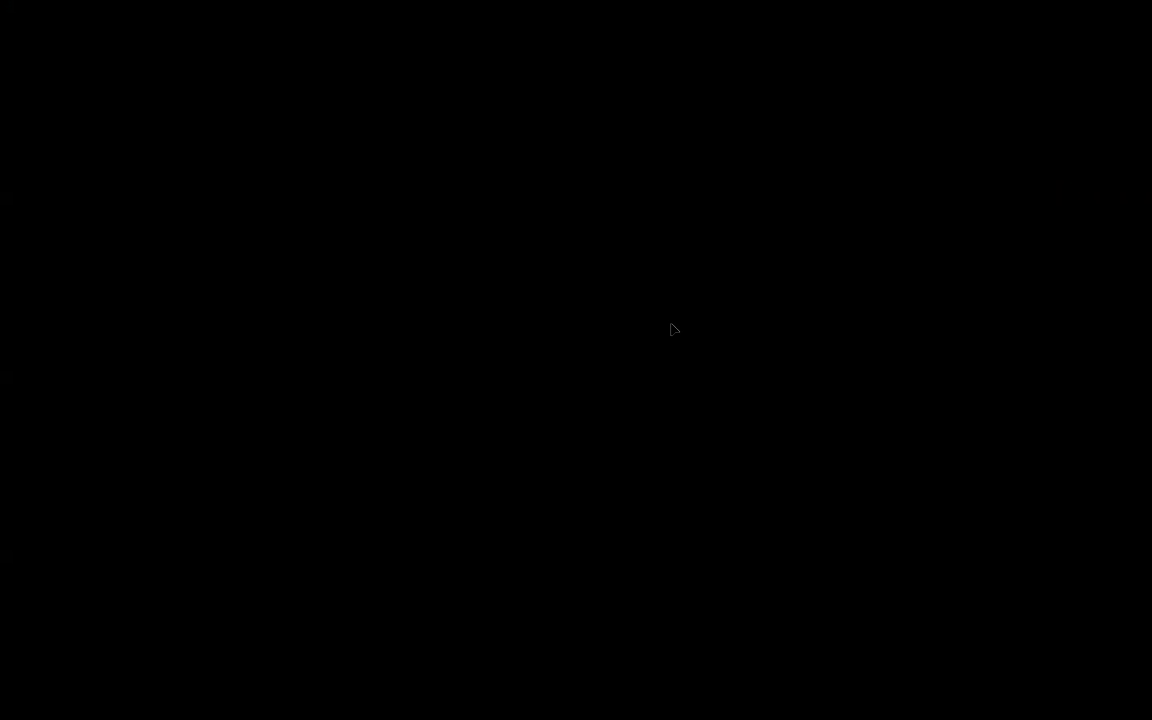
left_click_drag(672, 325, 672, 325)
left_click(621, 383)
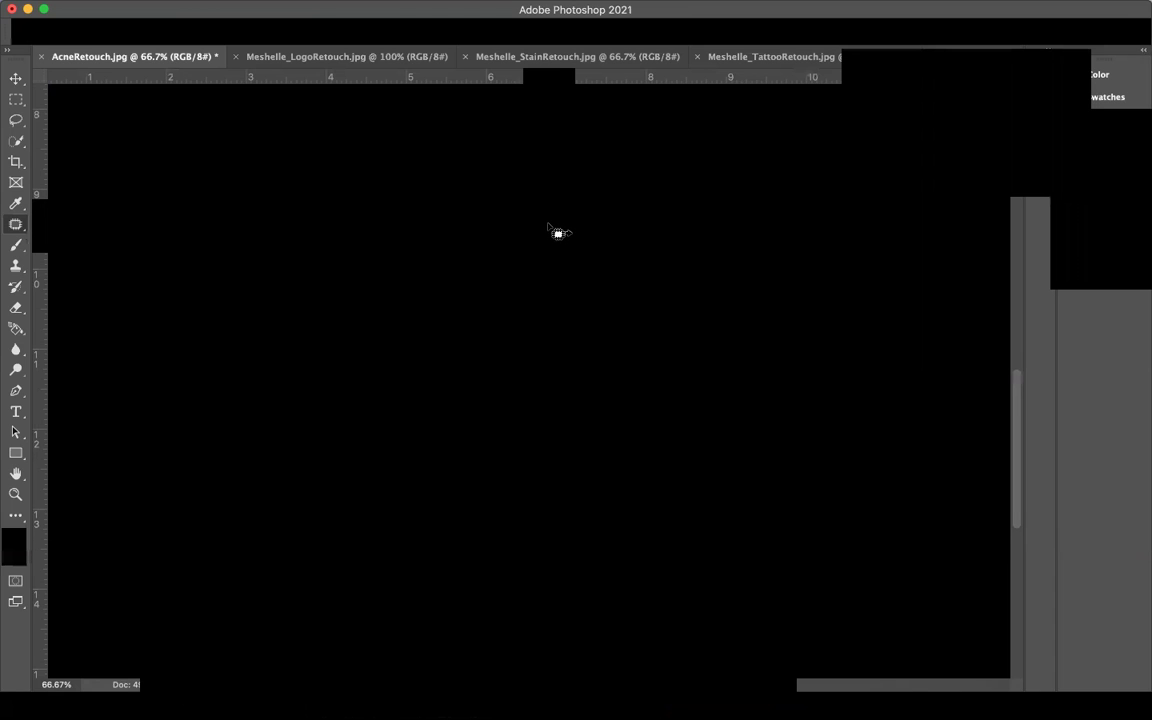
left_click_drag(548, 224, 681, 315)
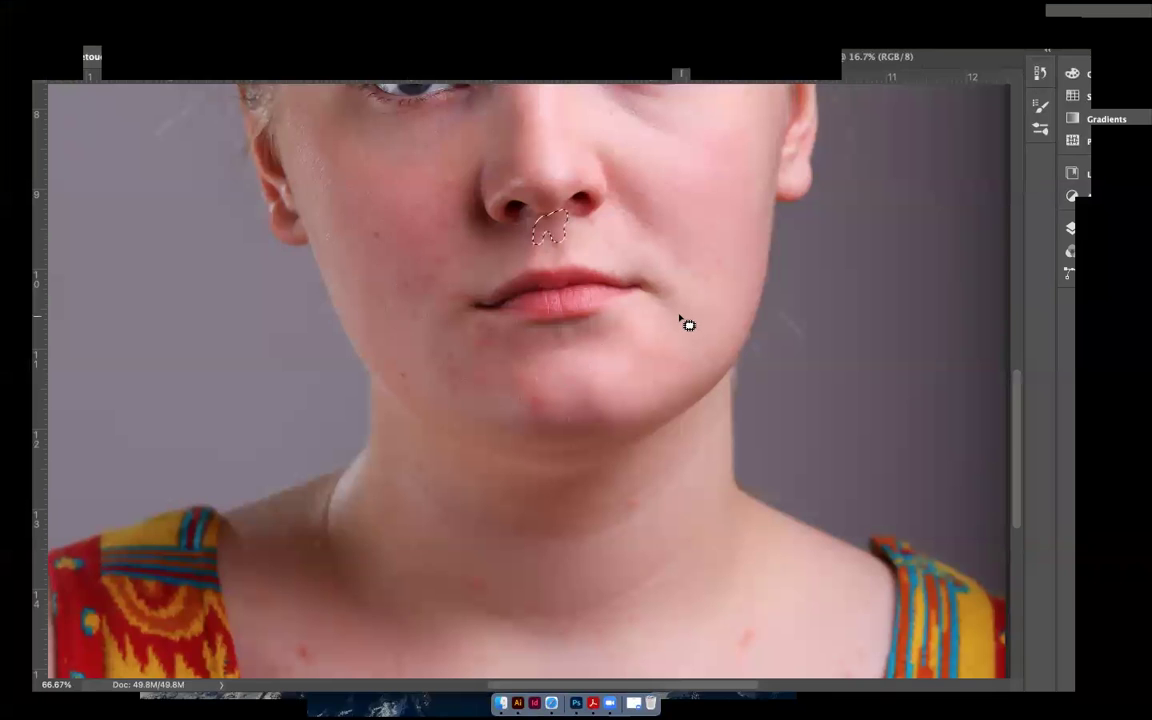
key("super+d")
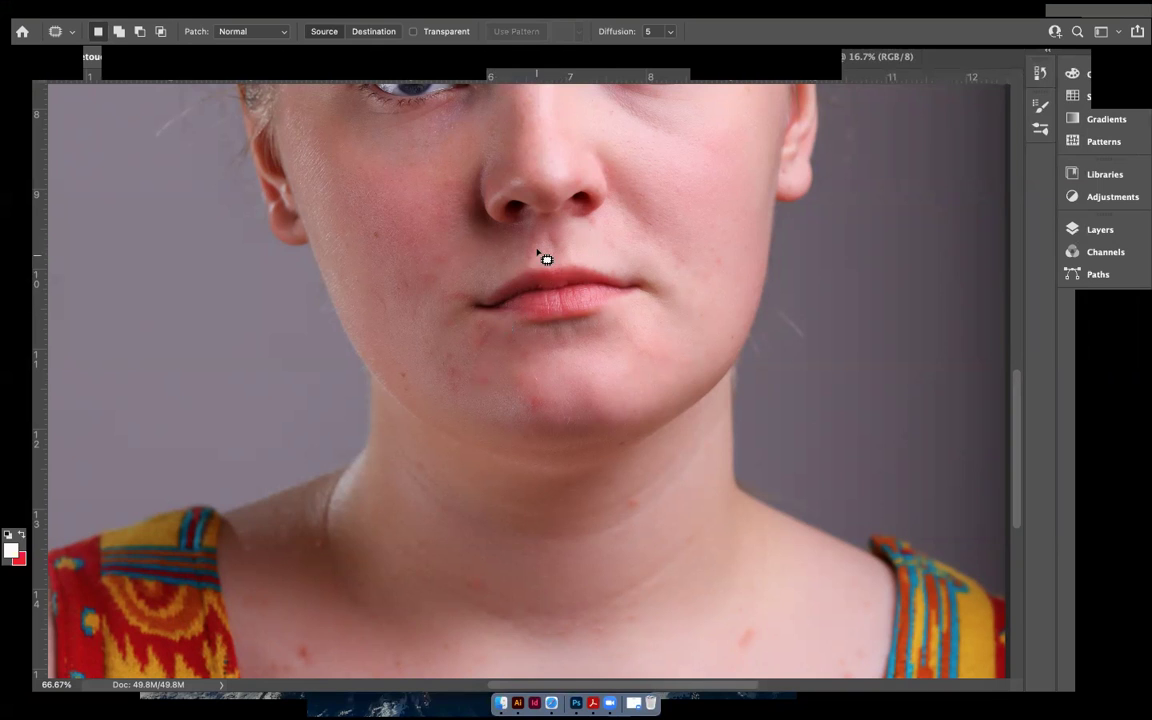
Step: Clone clean skin over the remaining redness under the nose at 36% opacity and compare the result with the previous state
left_click(15, 268)
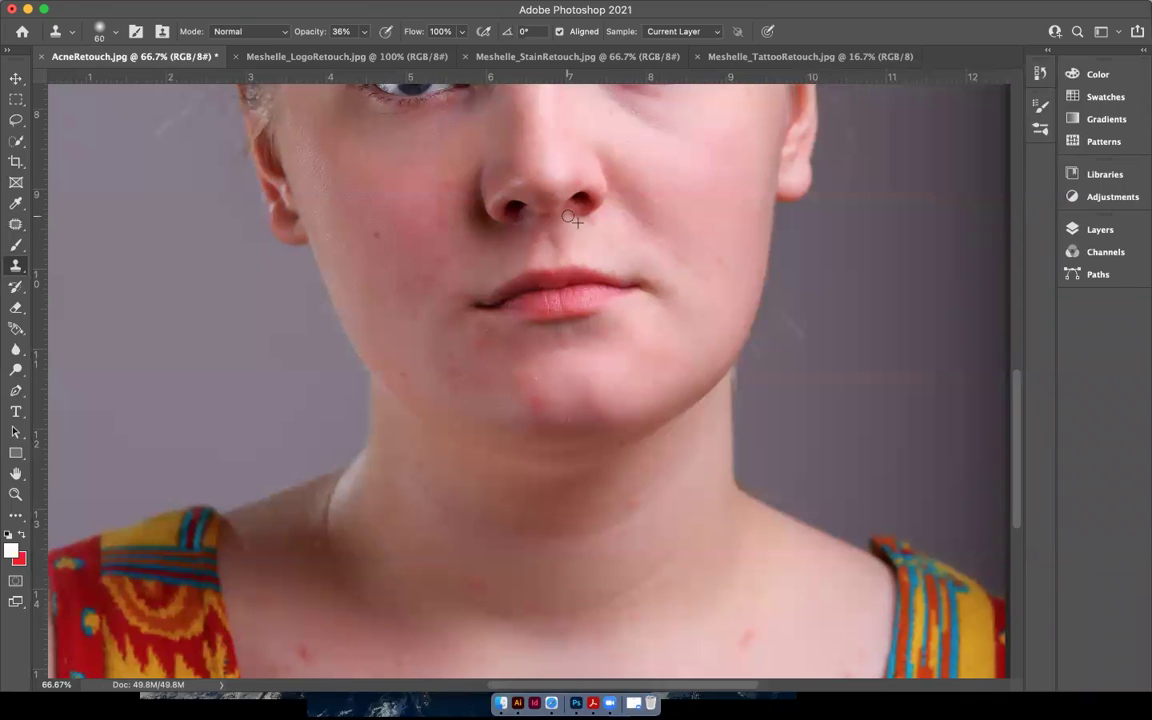
left_click(568, 228)
left_click(566, 245)
key("super+z")
key("super+shift+z")
key("super+z")
key("super+shift+z")
key("super+z")
key("super+shift+z")
Step: Patch the small red spot in the forehead's center, above the right eyebrow, with clean skin from higher up and clear the selection
scroll(616, 366, "up", 5)
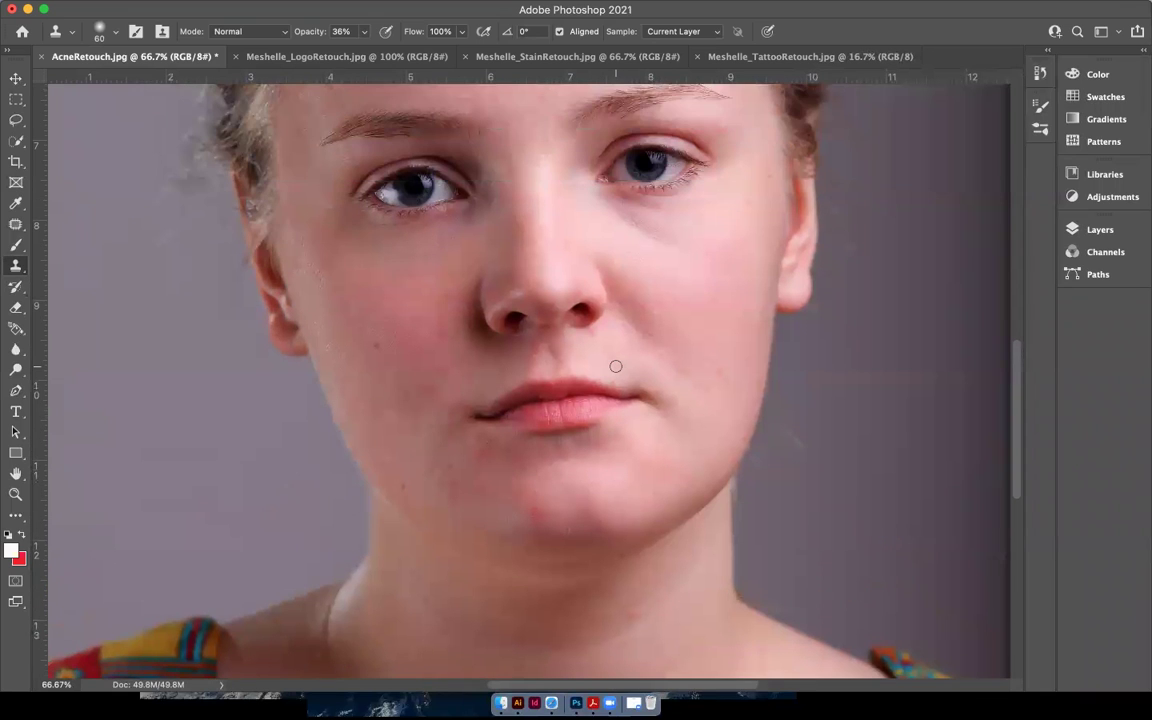
scroll(616, 366, "up", 10)
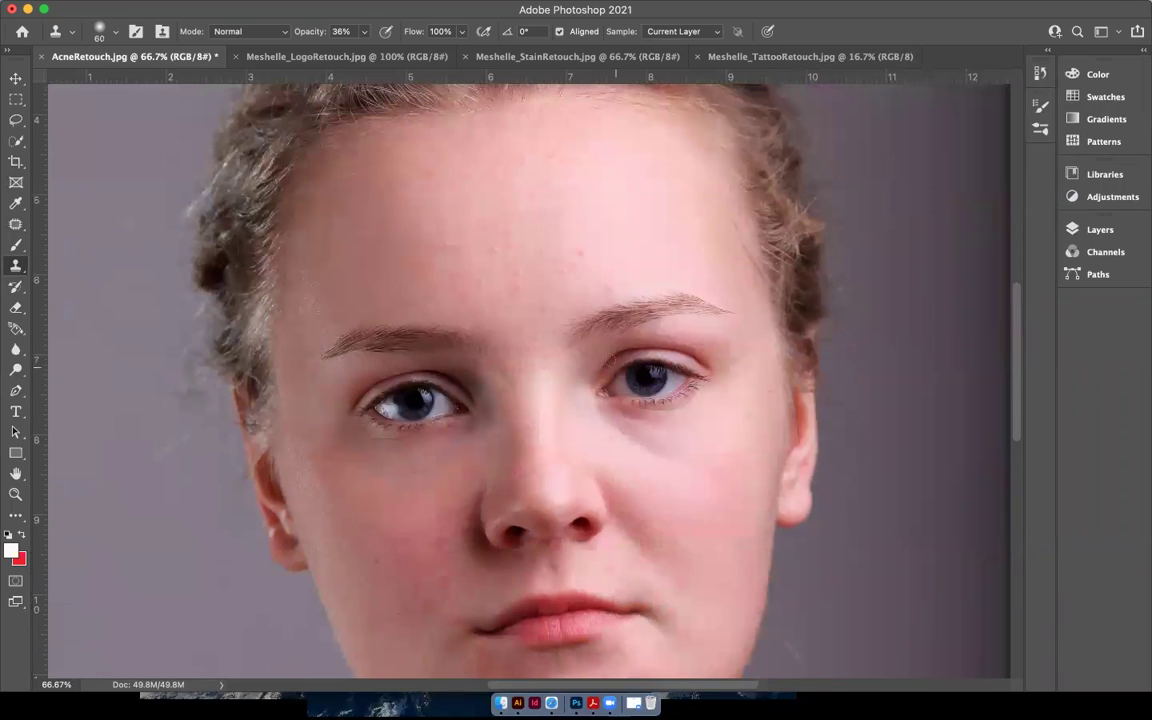
left_click(17, 223)
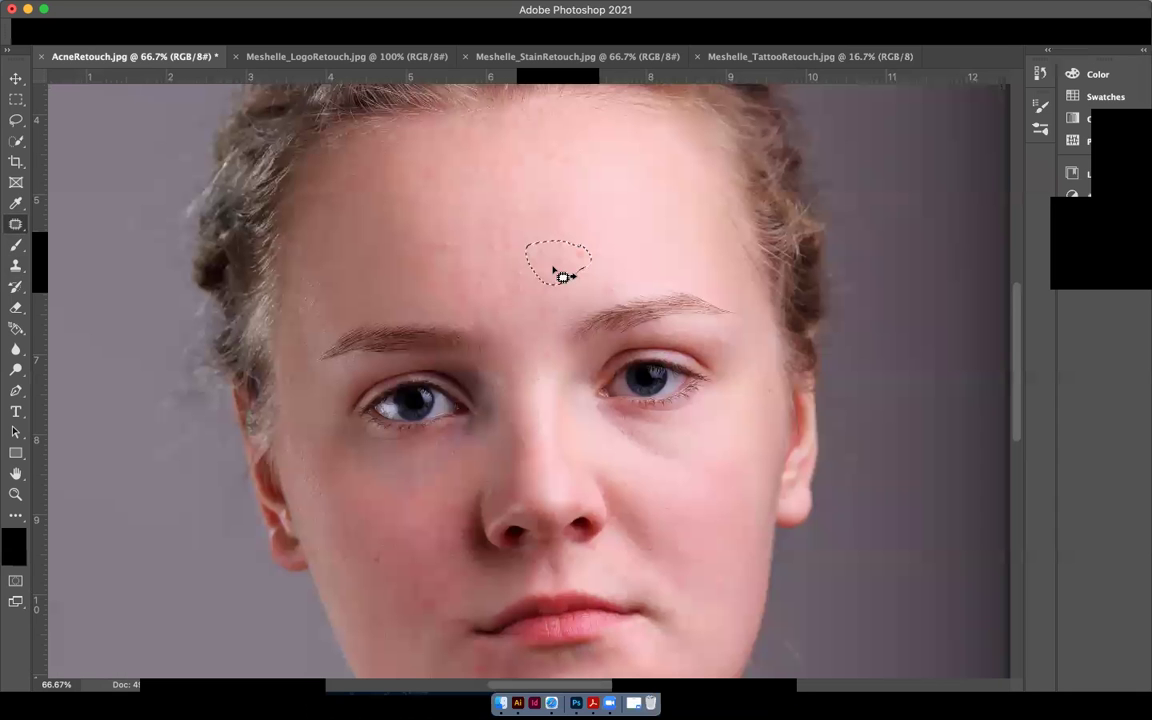
left_click_drag(554, 268, 622, 181)
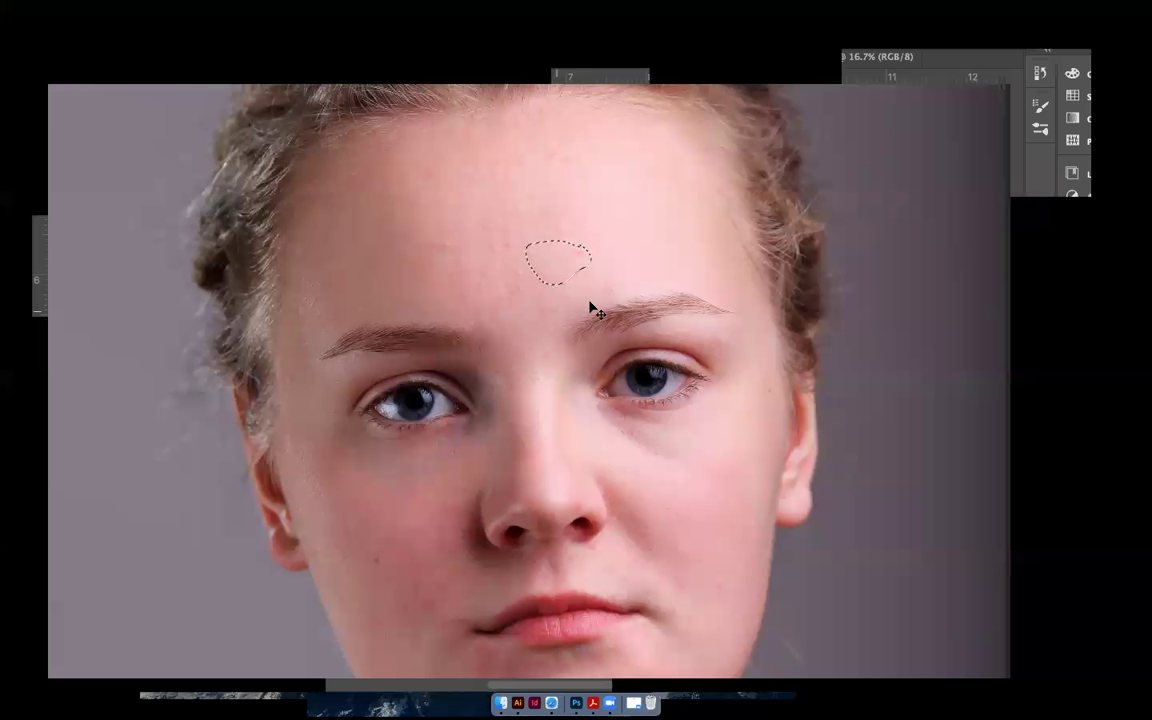
key("super+d")
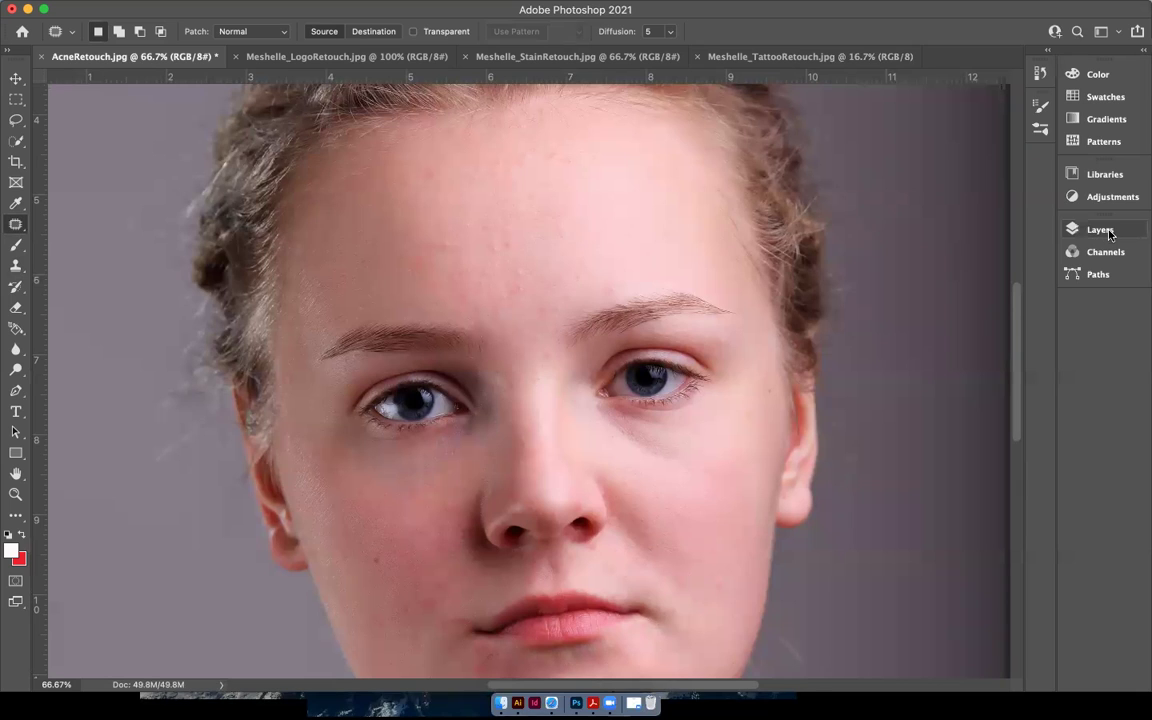
Step: Unlock the Background layer and duplicate it
left_click(1108, 234)
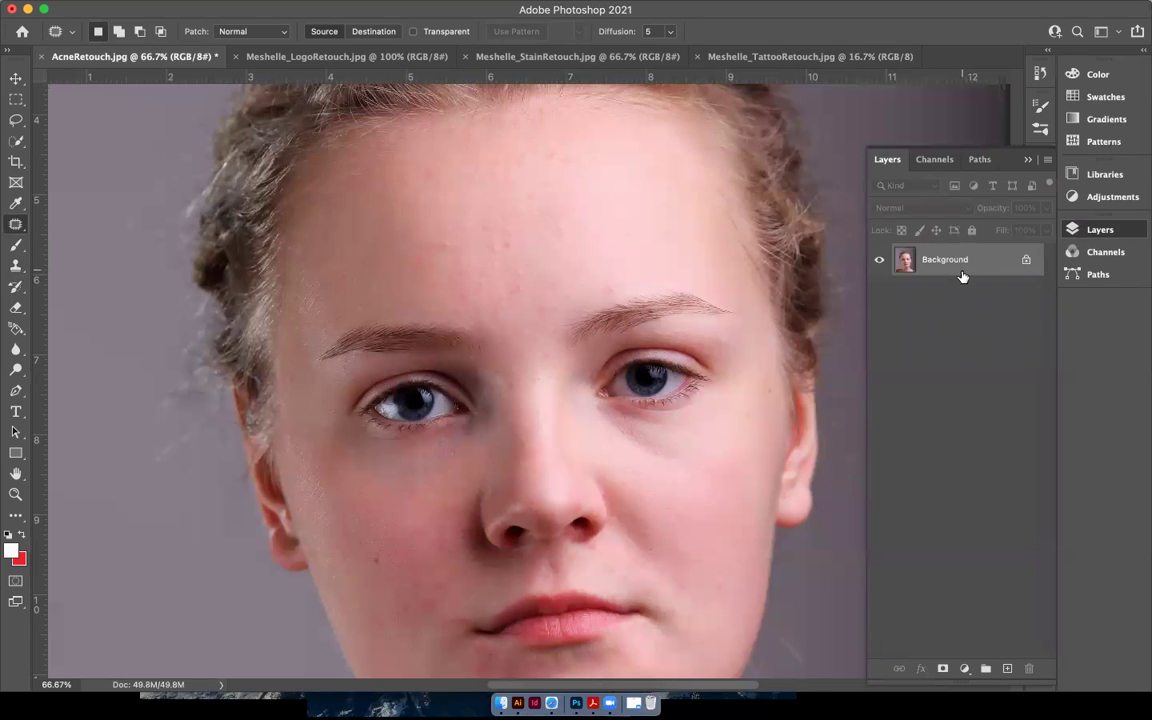
left_click(1026, 262)
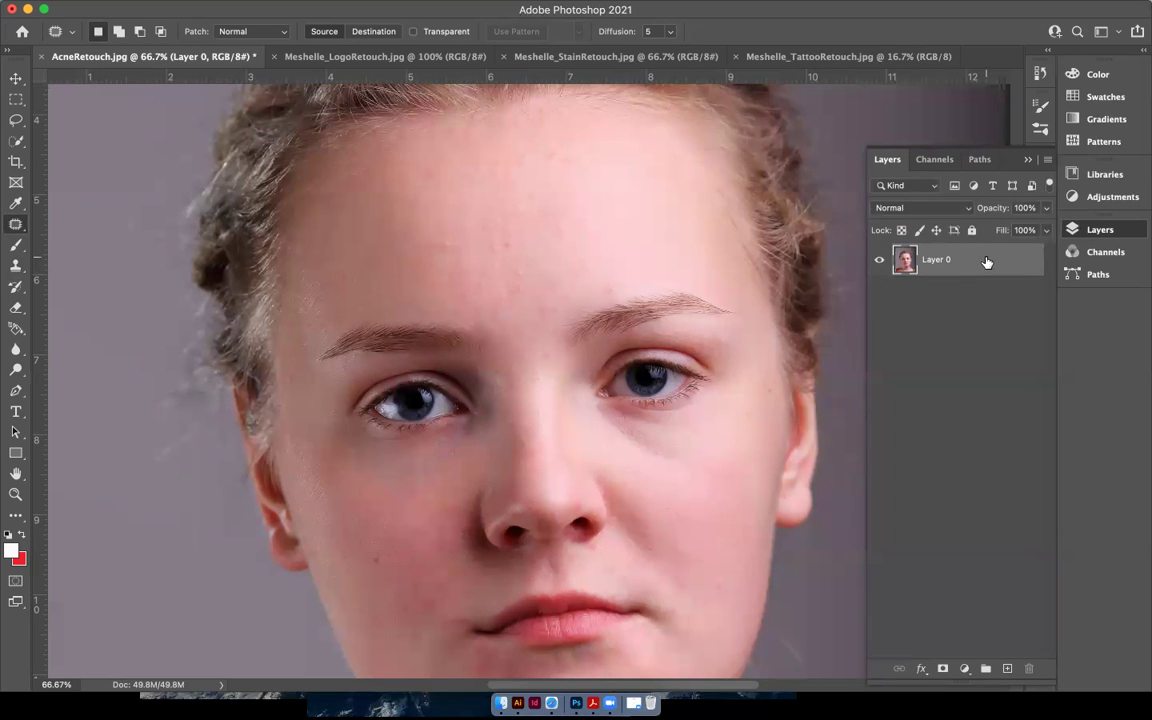
key("super+j")
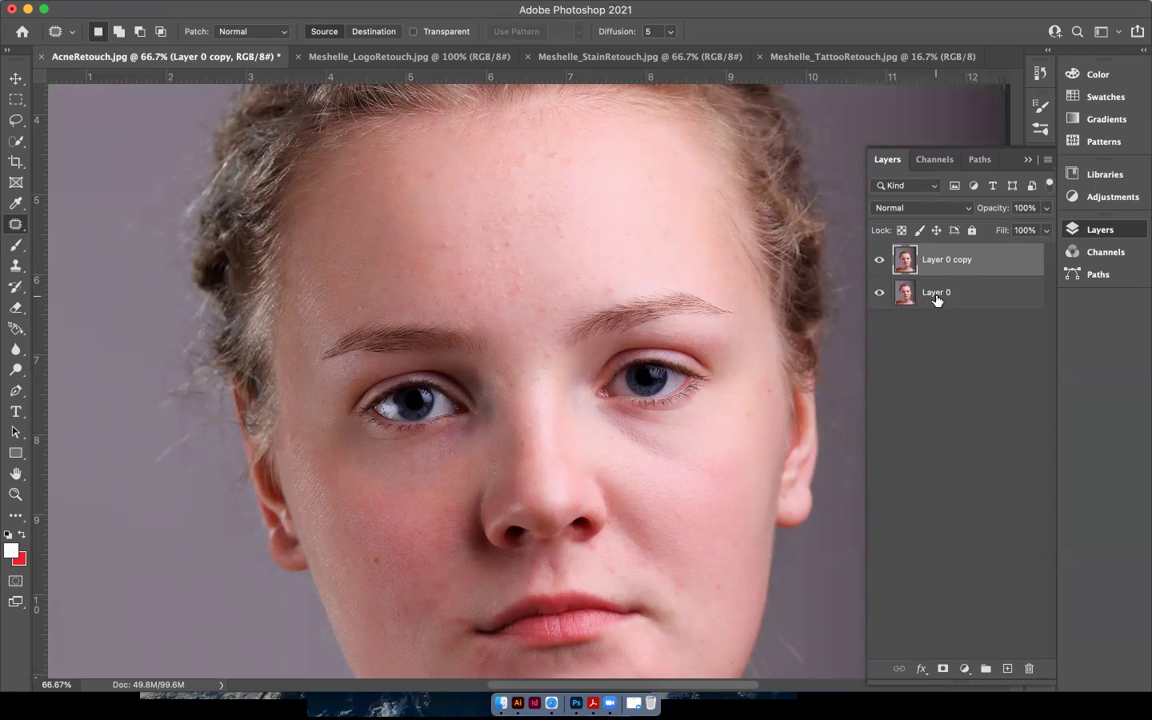
Step: Hide and lock the lower layer and rename it "Copy before edits"
left_click(880, 293)
left_click(993, 296)
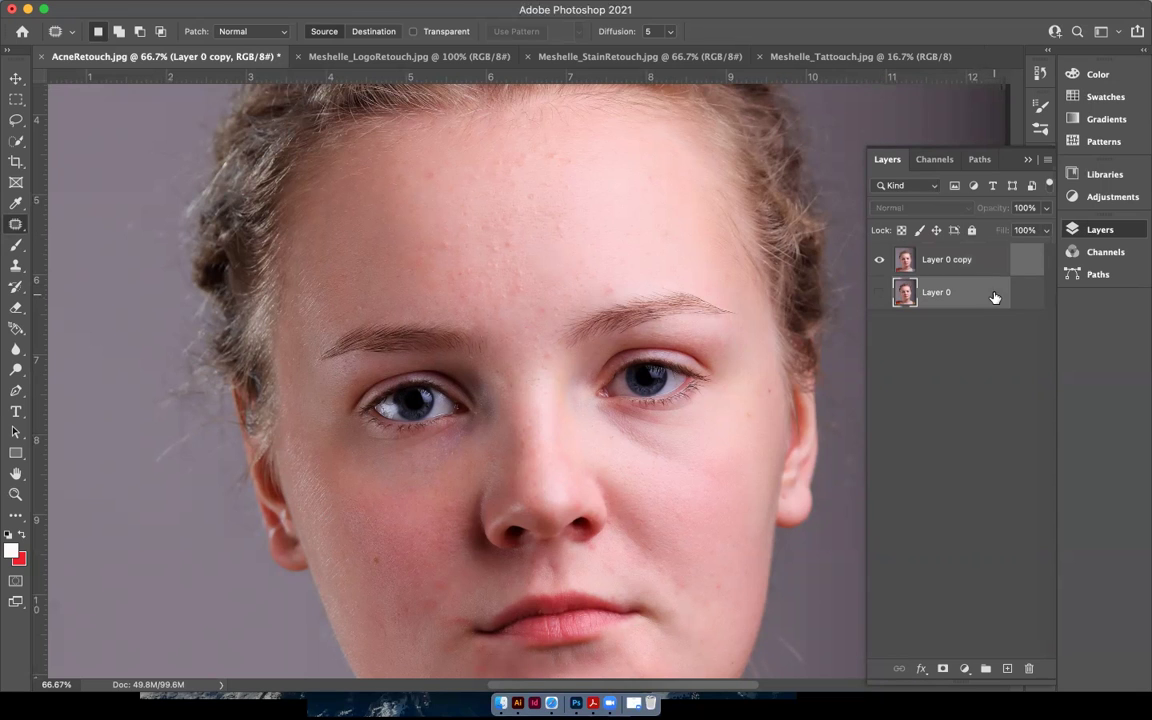
left_click(972, 231)
double_click(936, 292)
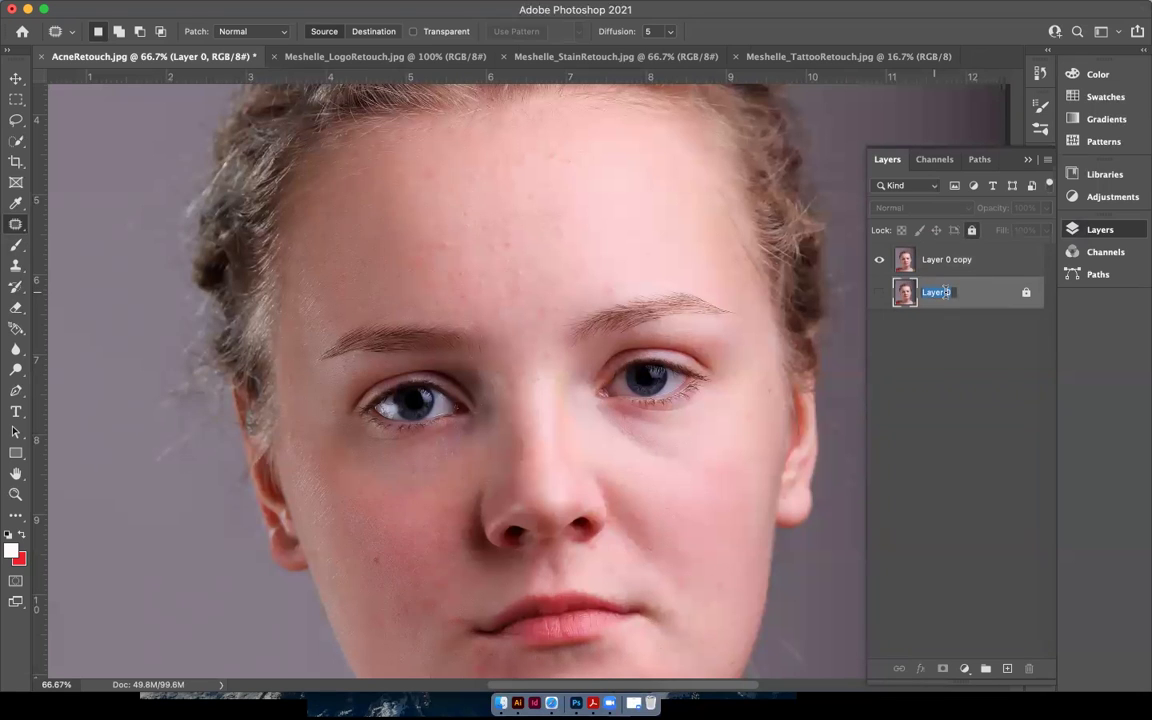
type("Copy before")
left_click(940, 334)
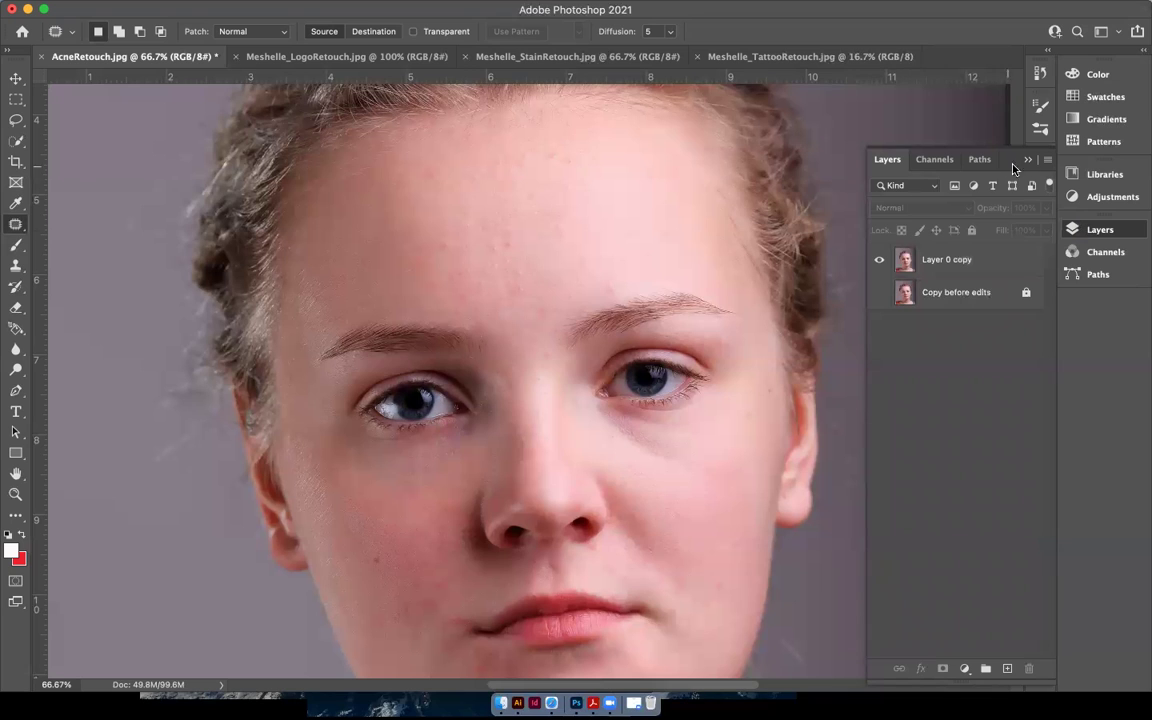
Step: Make the duplicate layer active and patch the acne on the lower middle forehead with clean skin from the forehead's right side
left_click(925, 149)
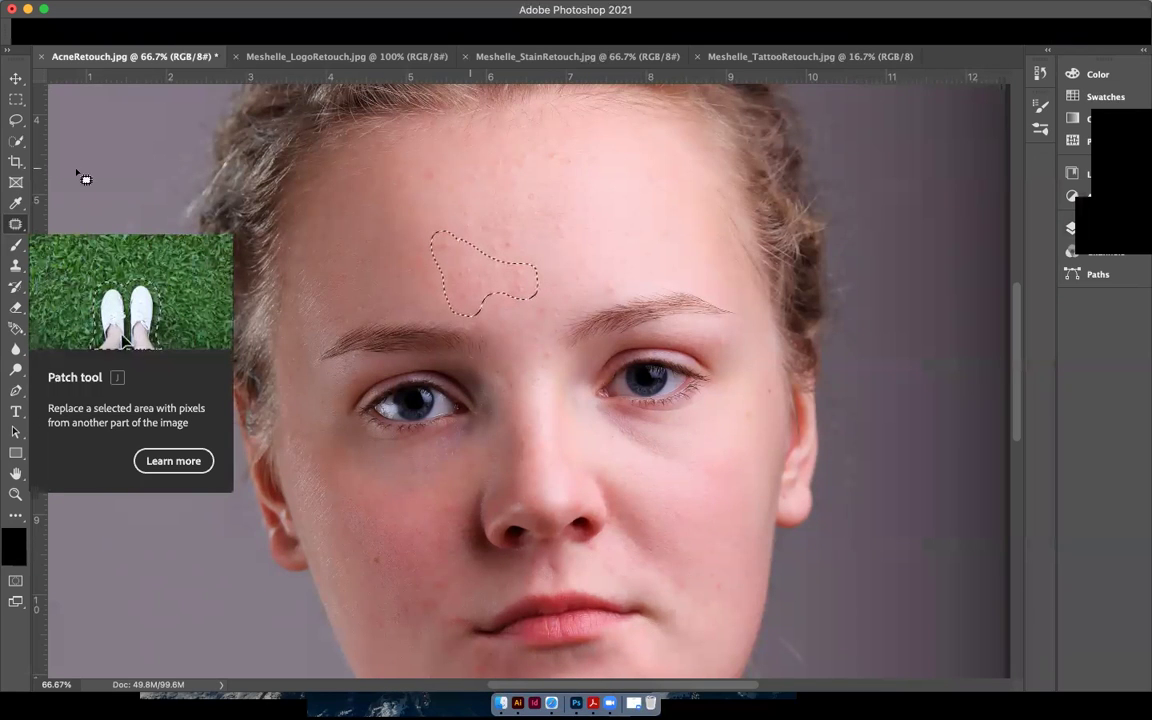
key("super+d")
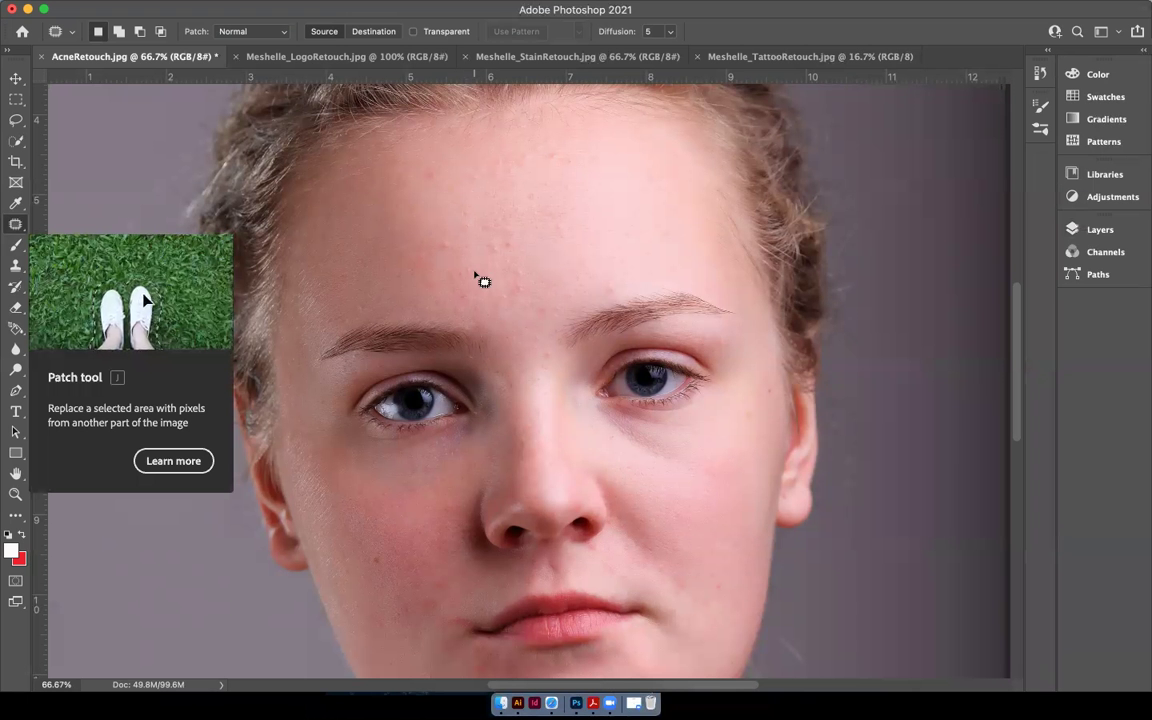
left_click(1099, 230)
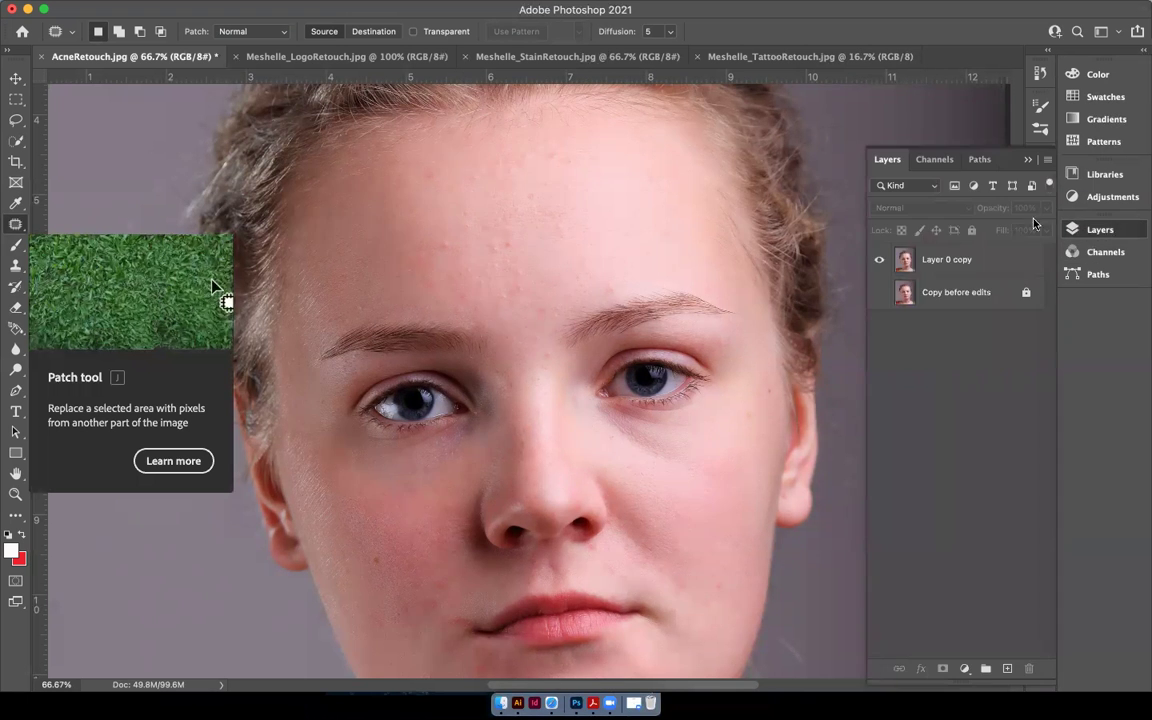
left_click(959, 260)
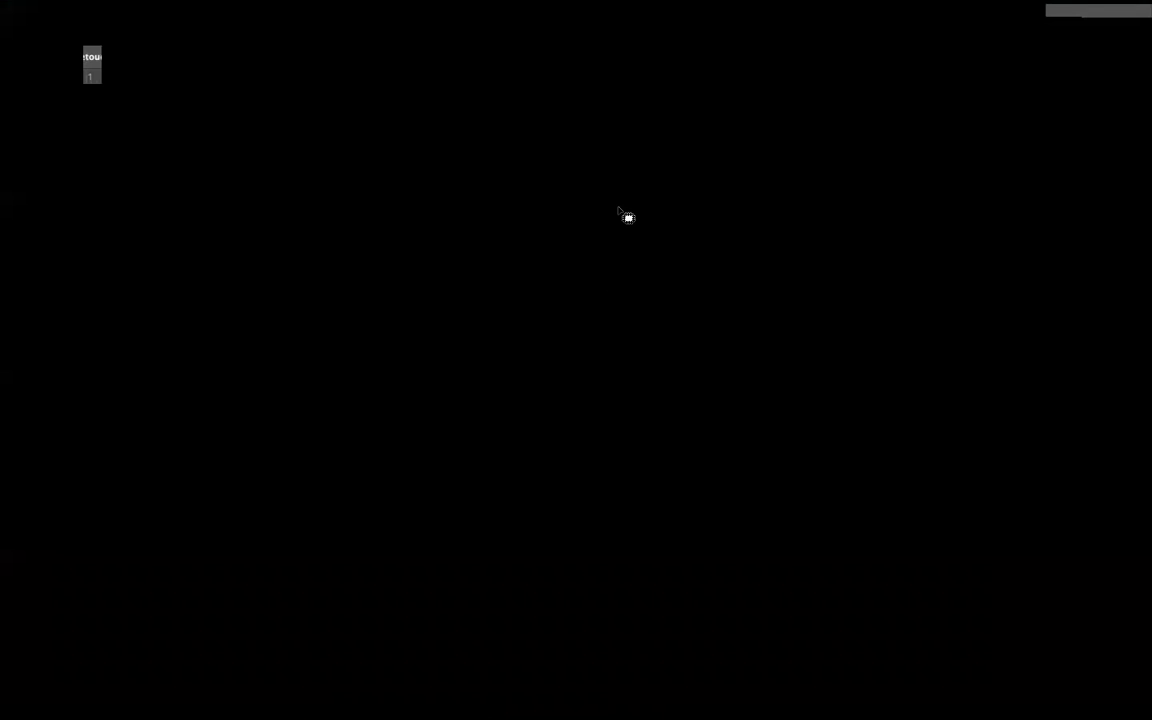
left_click_drag(469, 267, 618, 210)
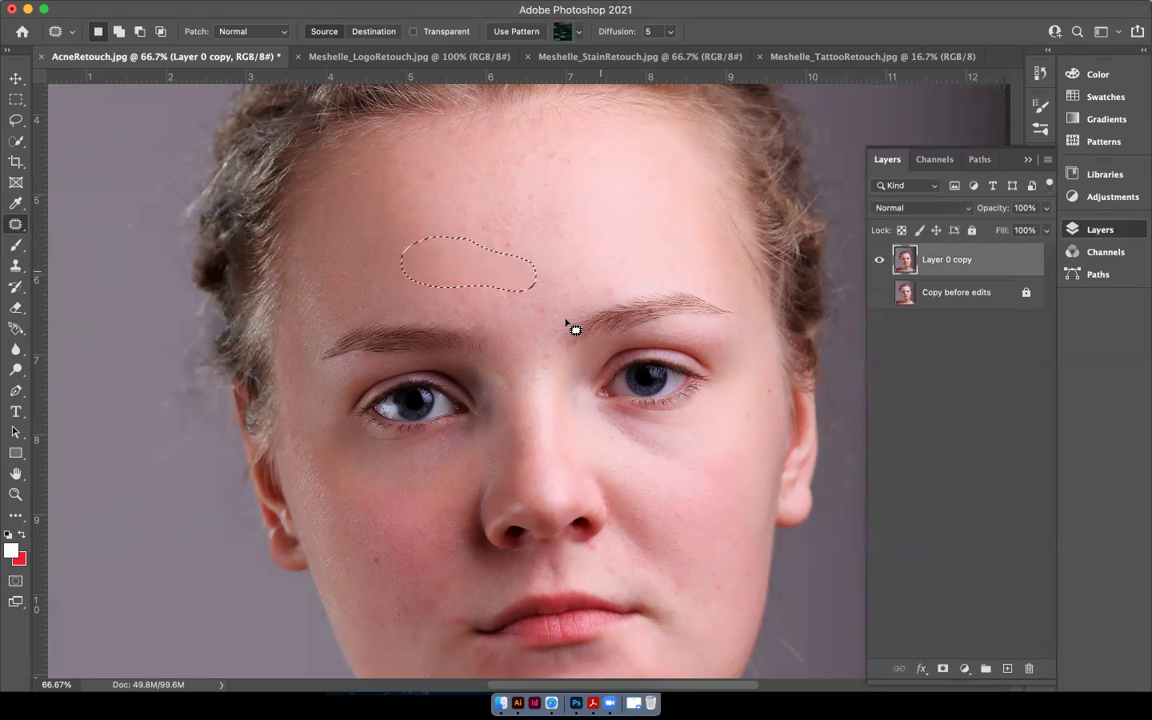
key("super+d")
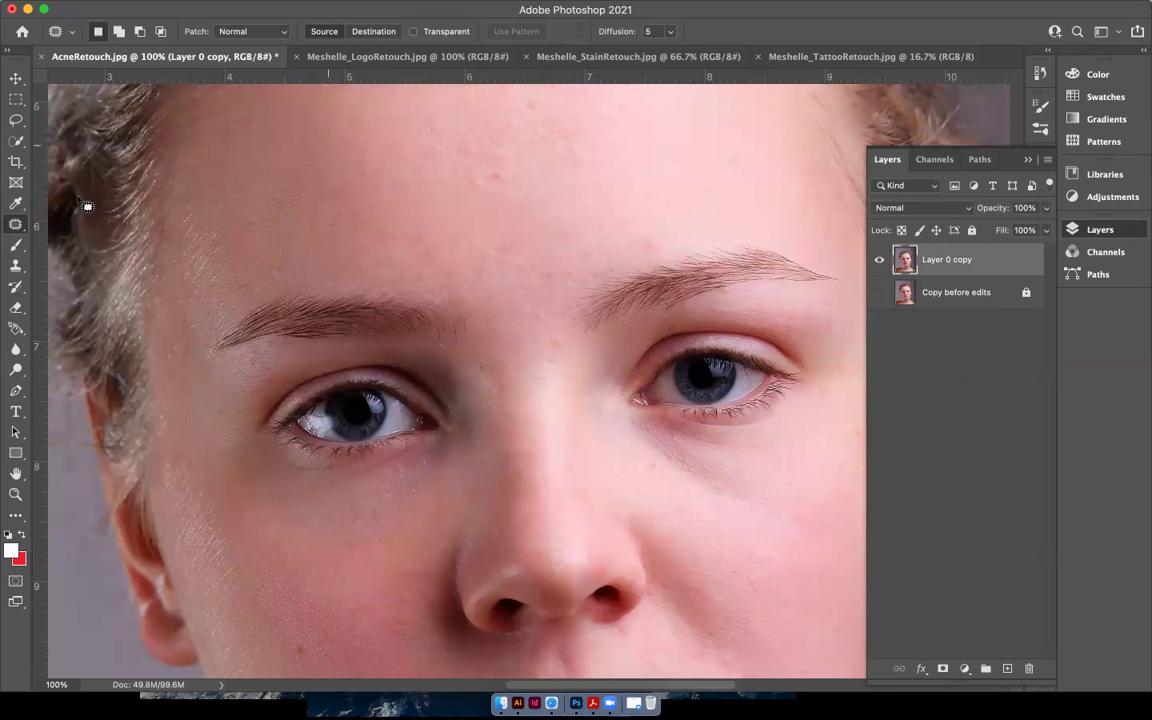
Step: Clone clean forehead skin over the blemishes above and between the eyebrows, using the Clone Stamp with a 125 px brush
left_click(18, 266)
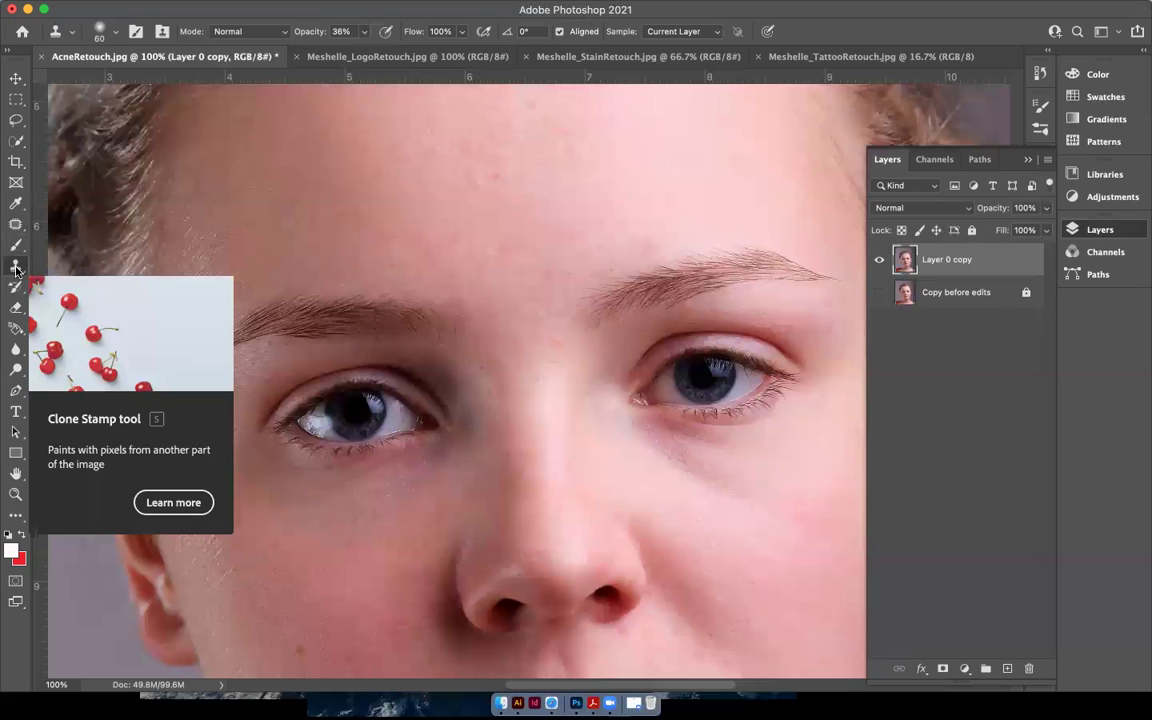
scroll(411, 216, "right", 1)
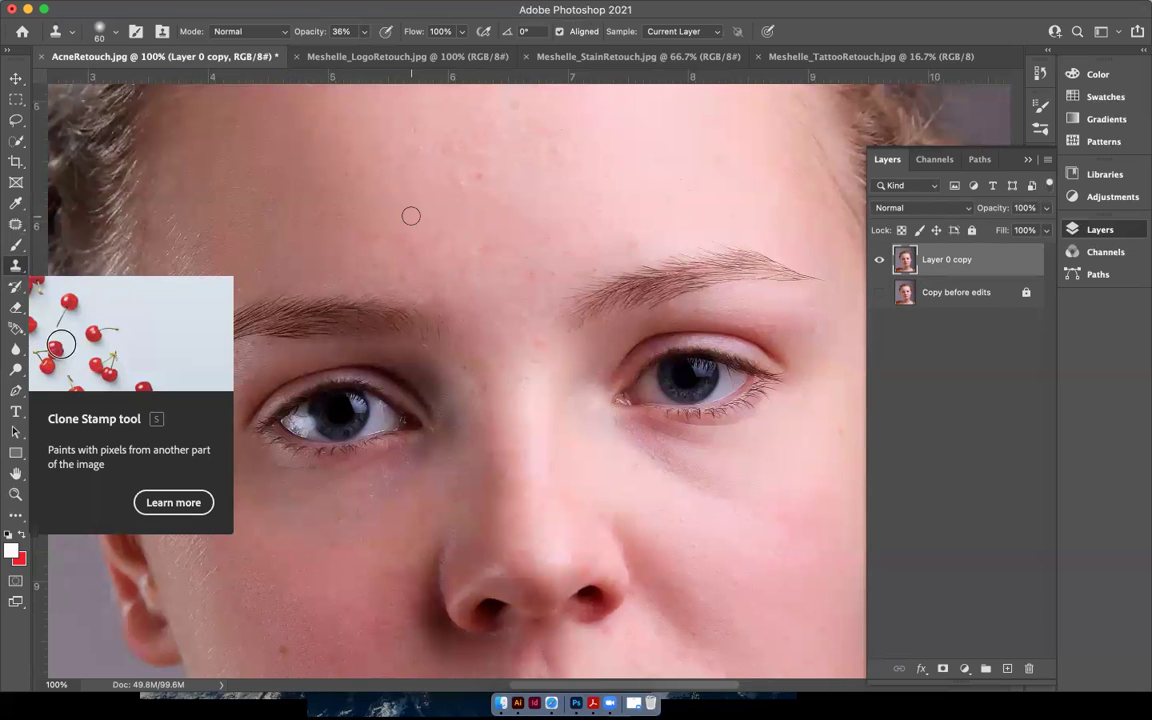
key("bracketright")
key("bracketright")
key("bracketright")
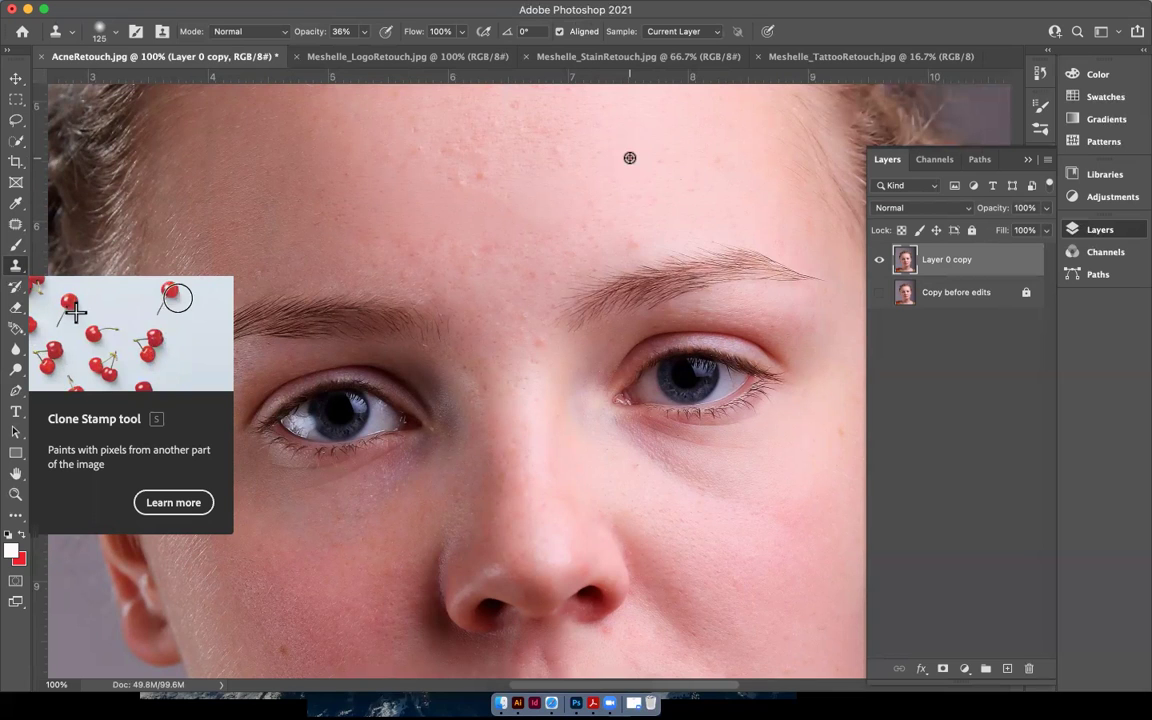
left_click(630, 158, "alt")
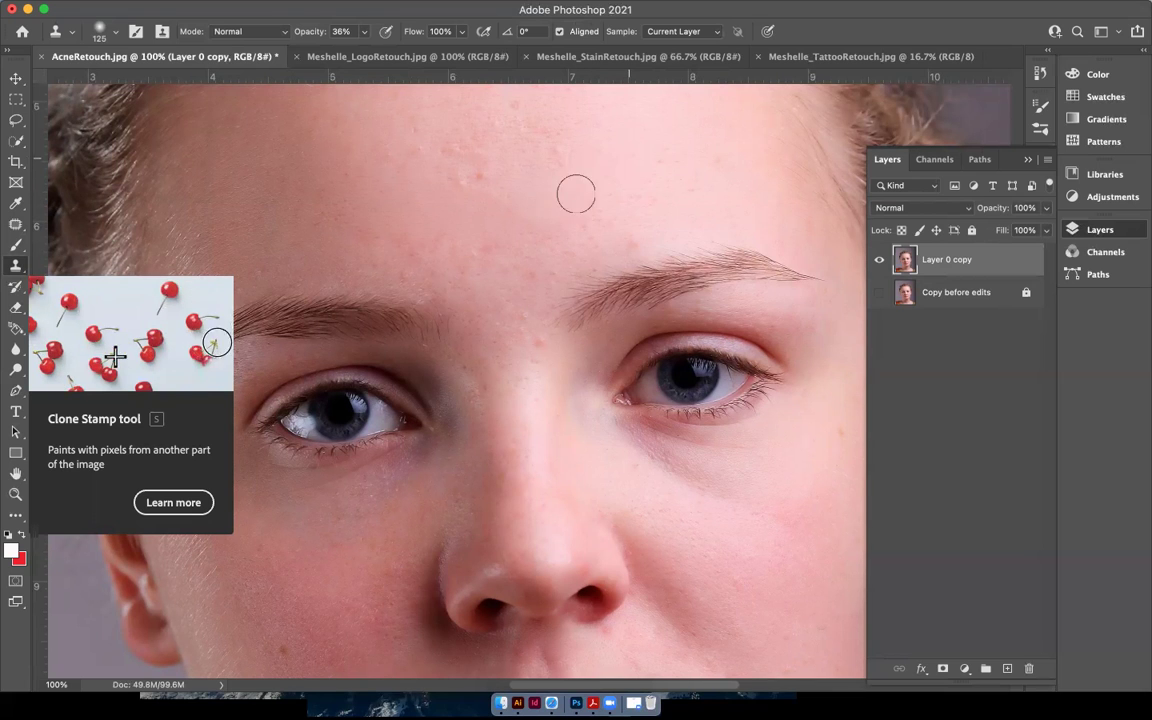
mouse_move(546, 209)
left_mouse_down()
mouse_move(473, 195)
mouse_move(548, 172)
mouse_move(584, 181)
left_mouse_up()
mouse_move(537, 246)
left_mouse_down()
mouse_move(522, 226)
mouse_move(298, 174)
left_mouse_up()
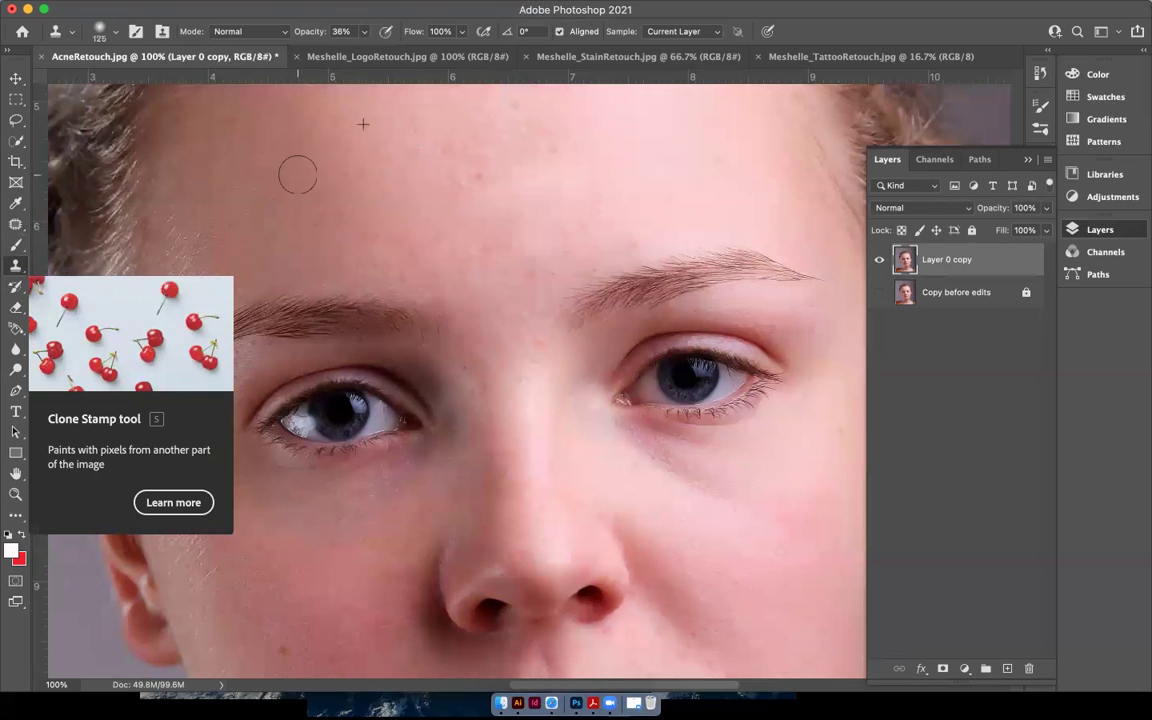
left_click(298, 173, "alt")
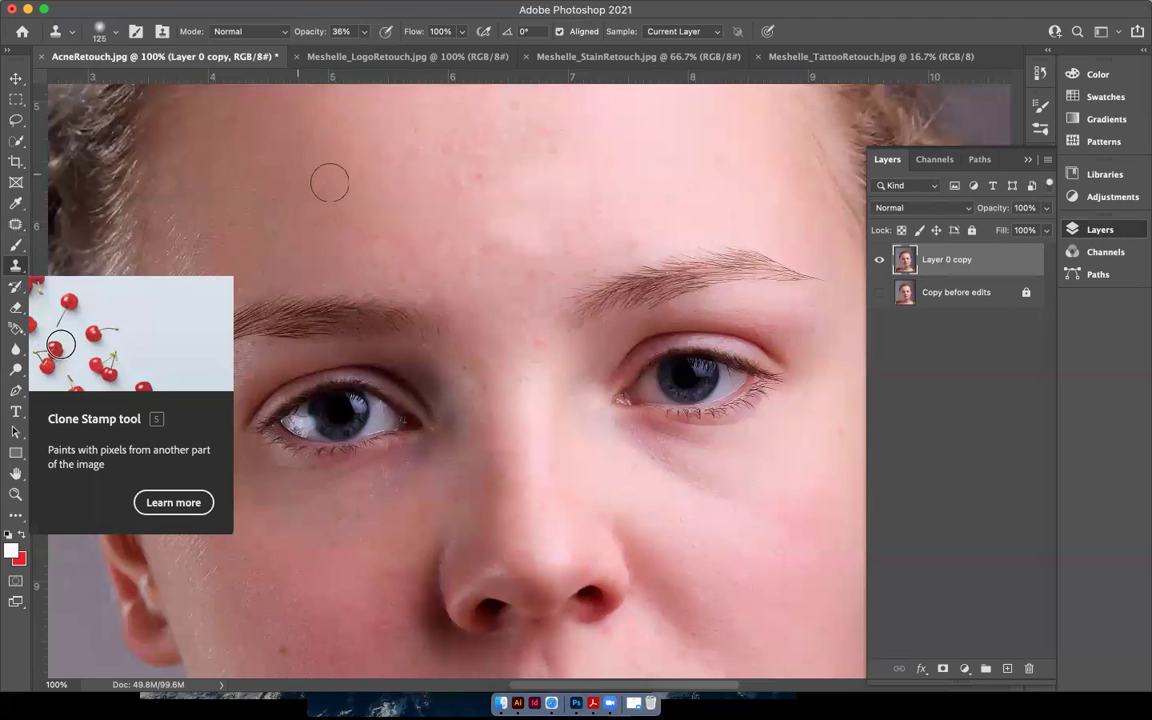
mouse_move(339, 216)
left_mouse_down()
mouse_move(434, 243)
mouse_move(492, 270)
mouse_move(549, 269)
mouse_move(479, 266)
mouse_move(515, 240)
mouse_move(505, 261)
mouse_move(544, 263)
mouse_move(504, 308)
left_mouse_up()
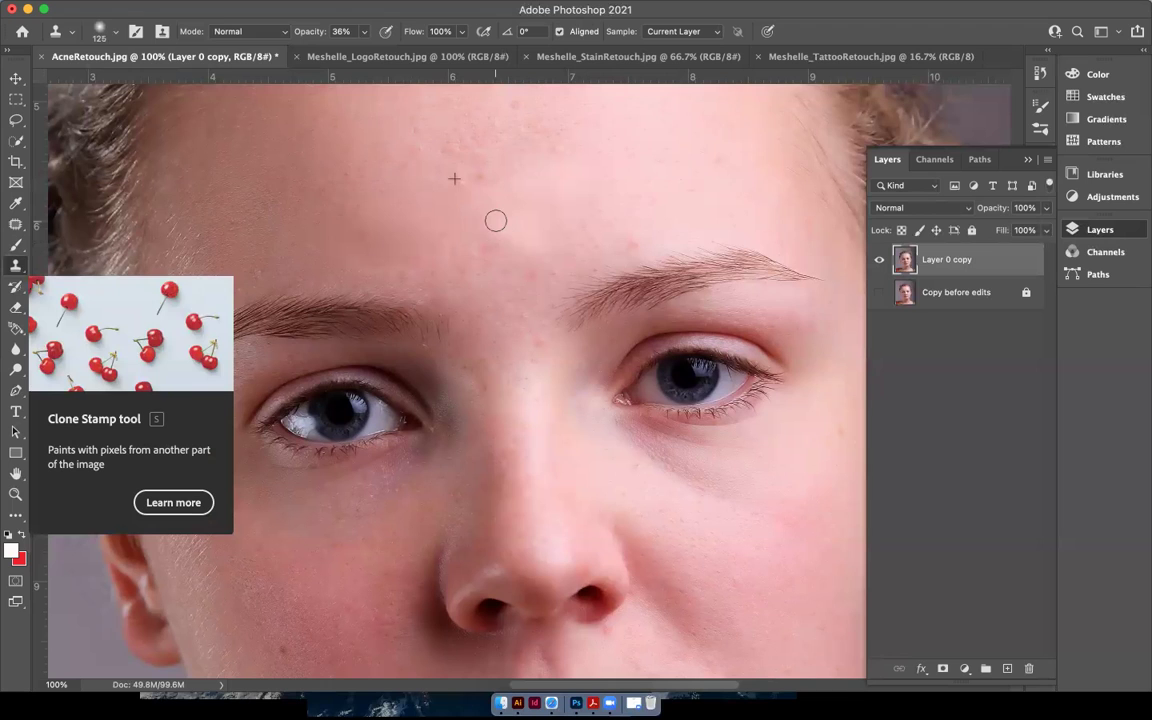
Step: Reduce the Clone Stamp brush to 60 px and its opacity to 22%
key("bracketleft")
key("bracketleft")
key("bracketleft")
key("bracketleft")
key("bracketleft")
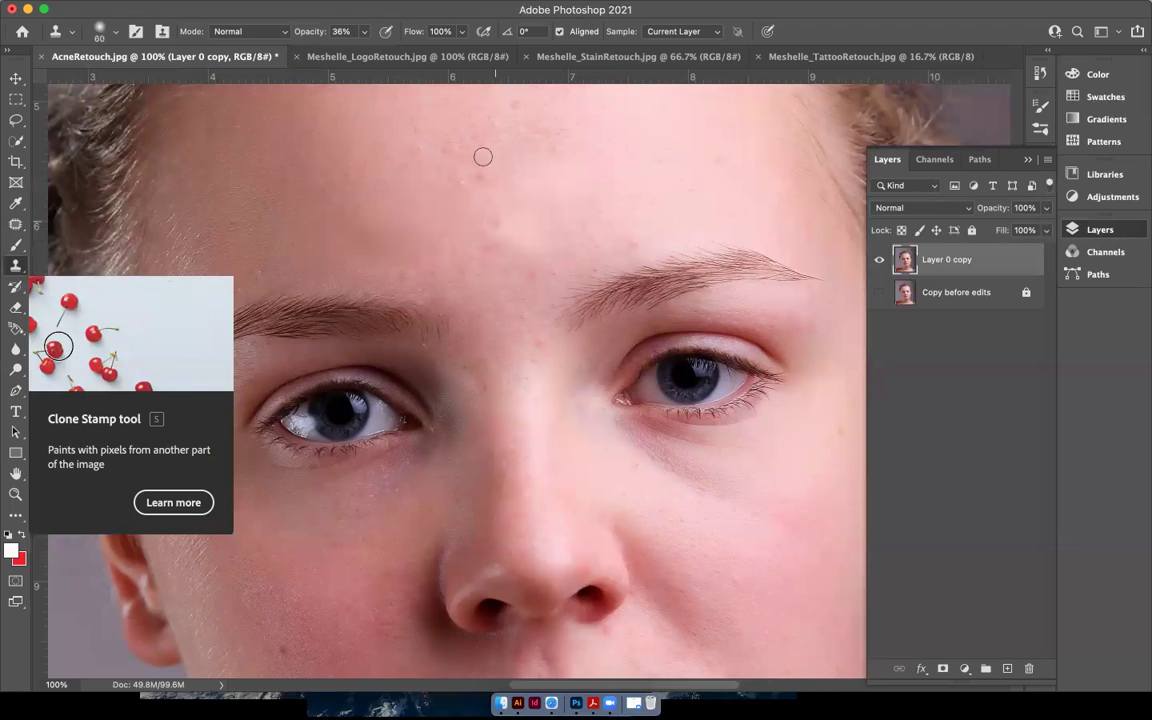
left_click(364, 32)
left_click_drag(364, 51, 353, 52)
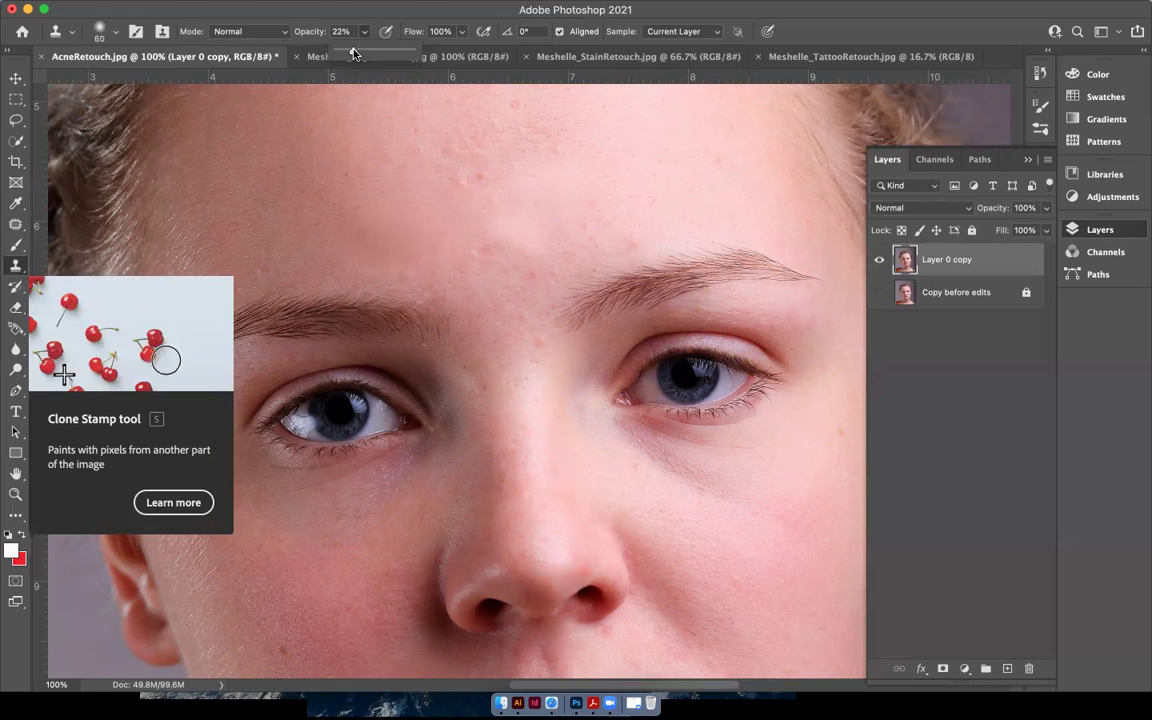
Step: Sample nearby forehead skin and clone it lightly over the uneven patches in the middle of the forehead and above the right eyebrow
left_click(516, 157, "alt")
left_click(518, 173)
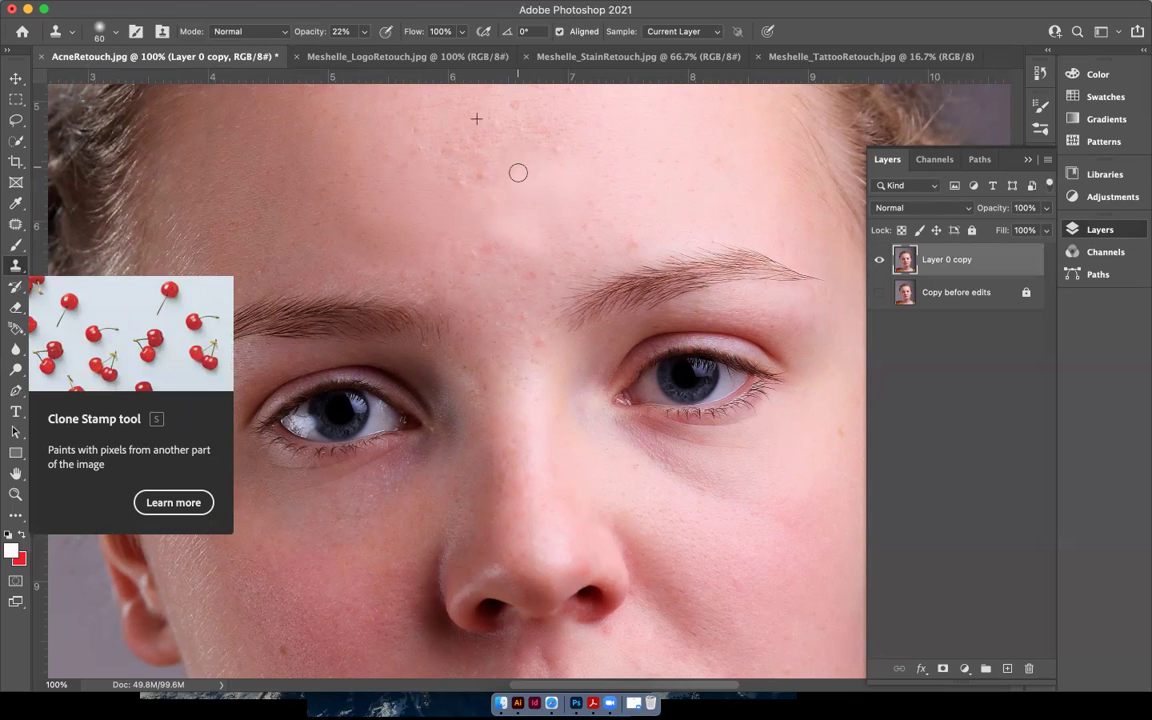
left_click_drag(518, 179, 498, 198)
left_click(555, 246)
left_click(572, 211)
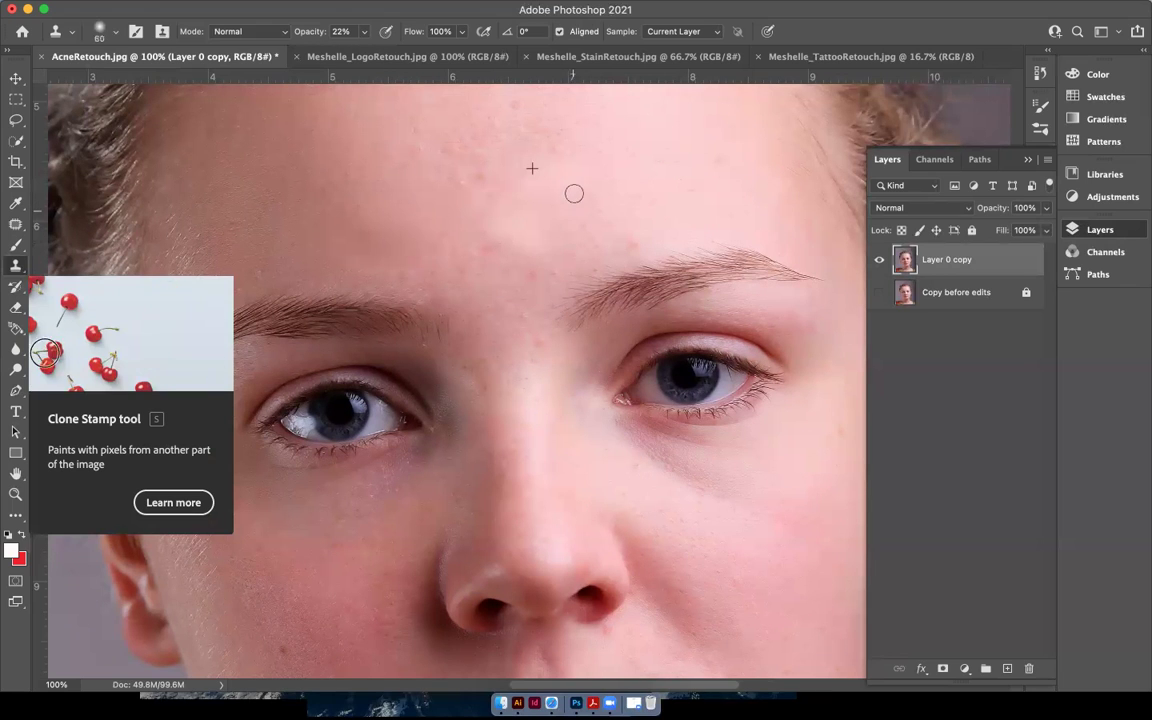
left_click(589, 167)
left_click(542, 240)
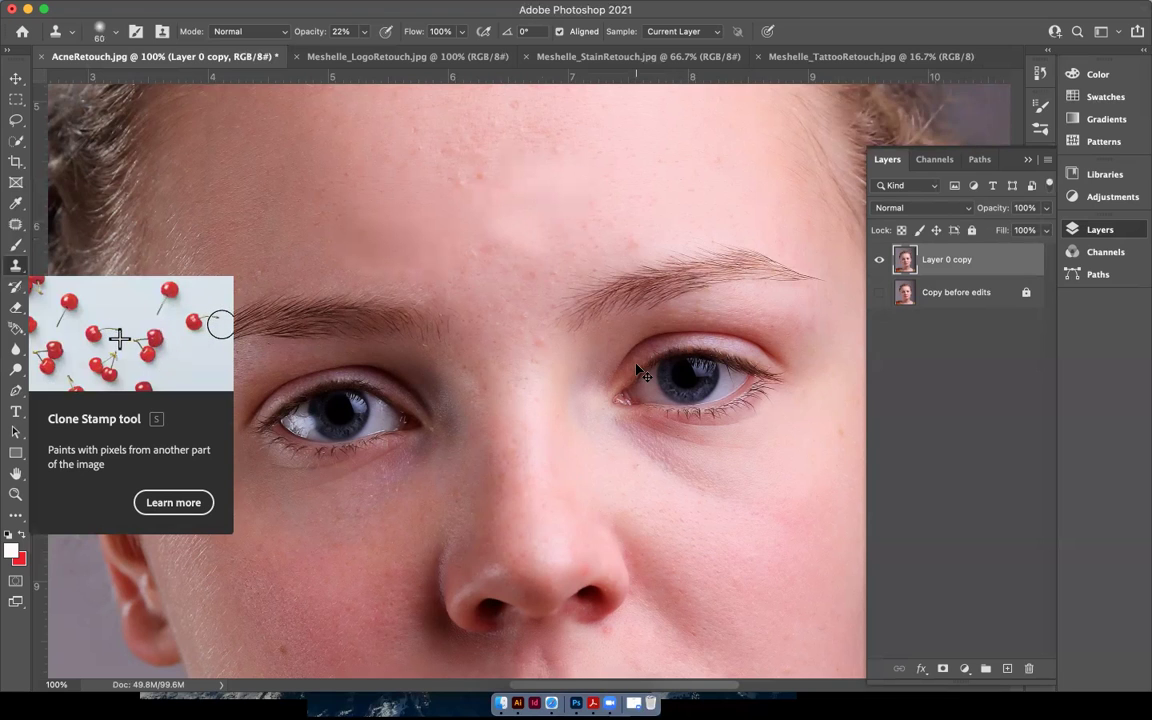
key("super+minus")
key("super+minus")
key("super+minus")
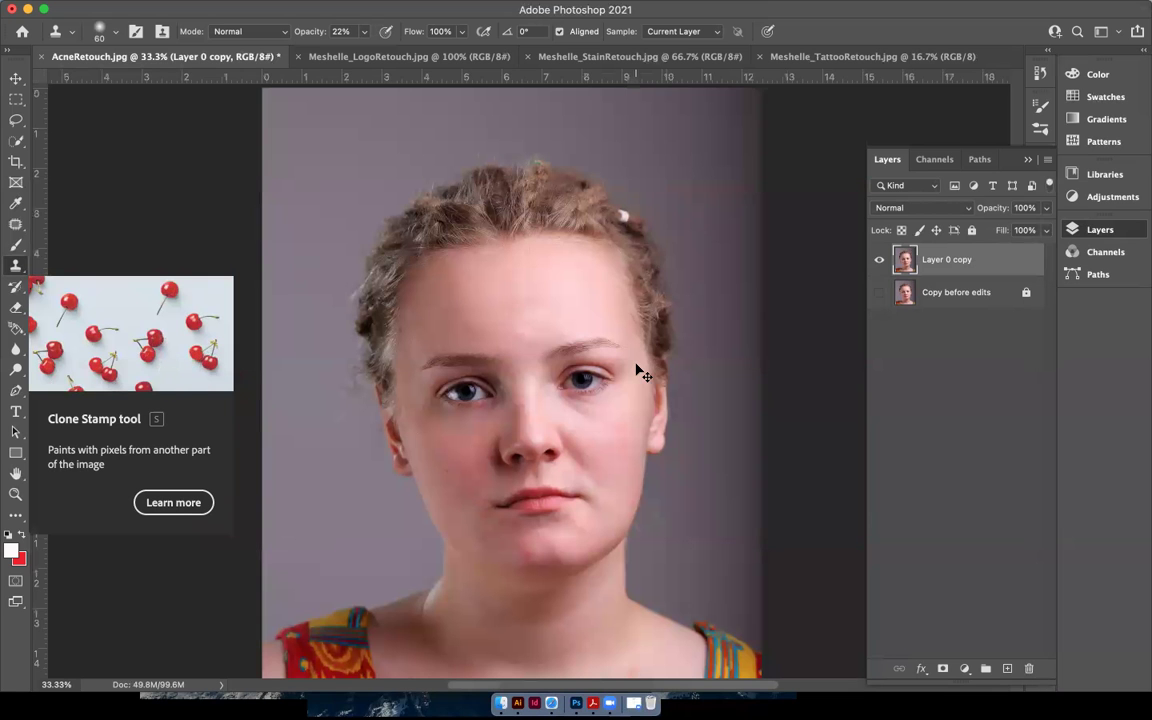
key("super+minus")
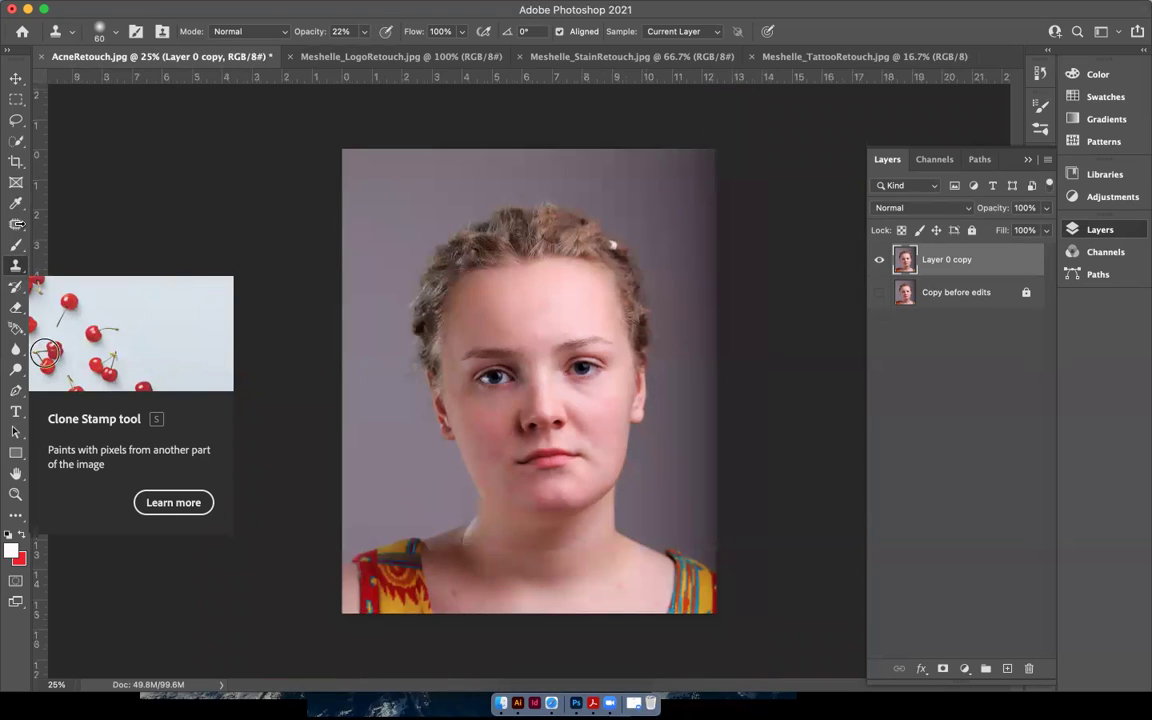